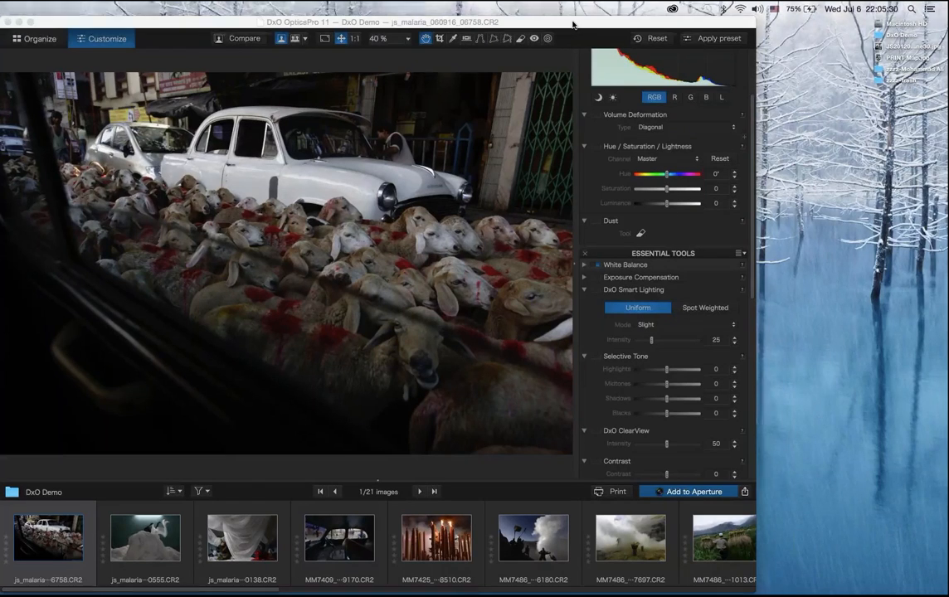
{"action": "left_click", "coordinate": [572, 25]}
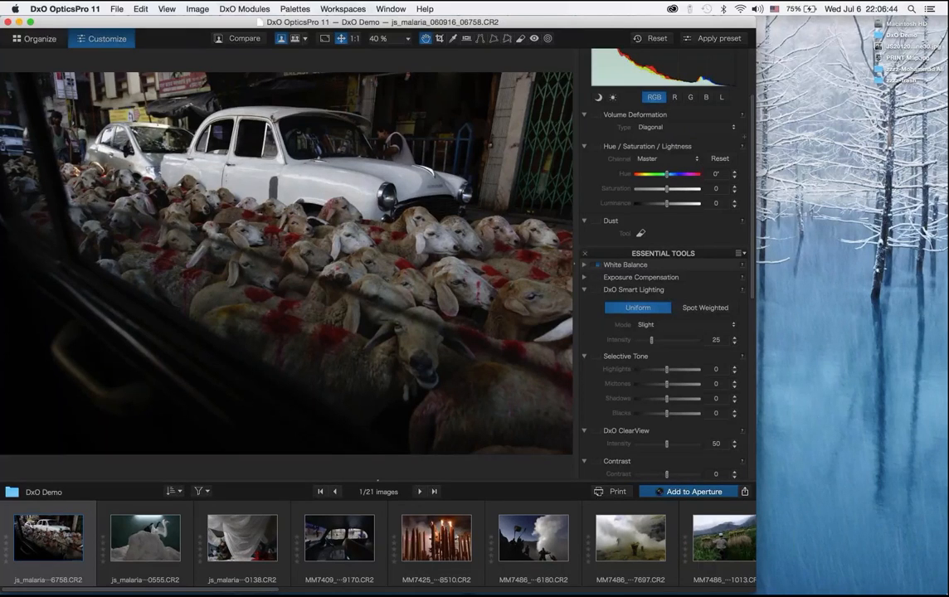
{"action": "key", "text": "F11"}
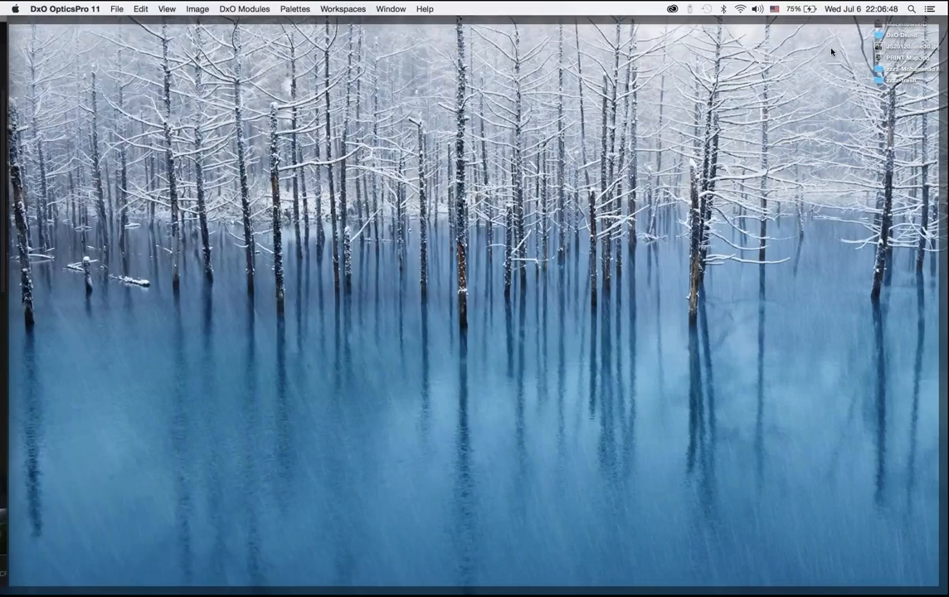
{"action": "left_click_drag", "start_coordinate": [898, 34], "coordinate": [459, 347]}
{"action": "key", "text": "super+Tab"}
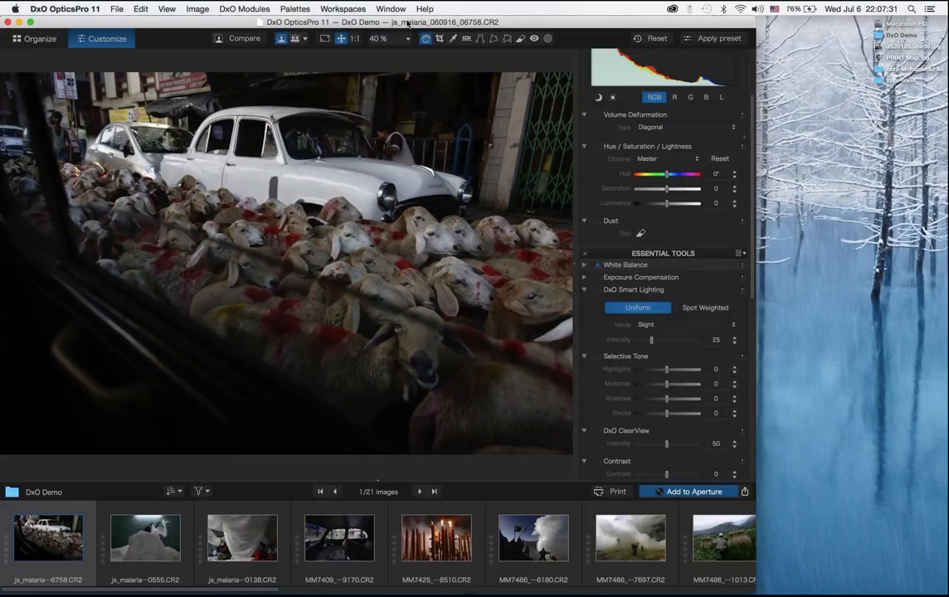
{"action": "left_click_drag", "start_coordinate": [407, 23], "coordinate": [403, 23]}
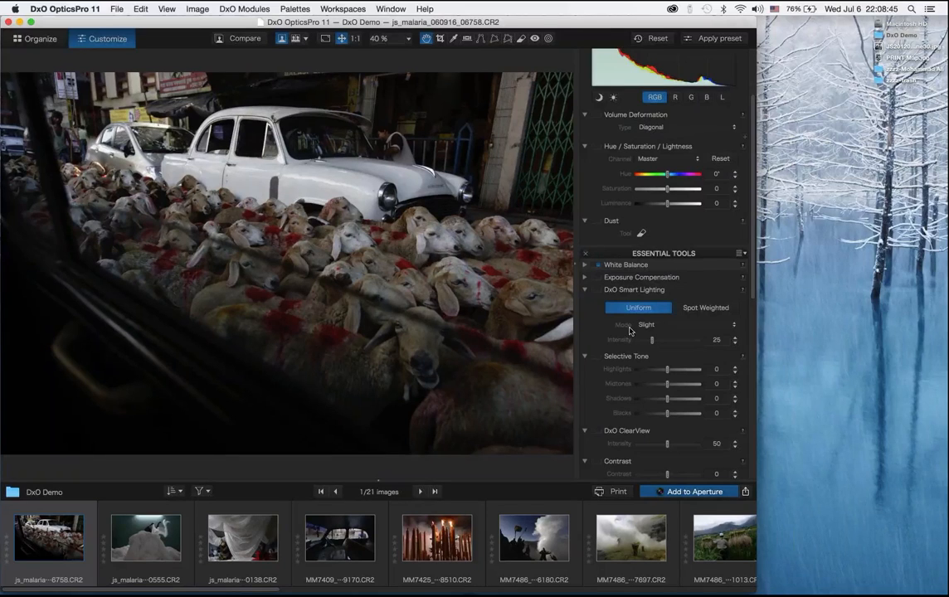
Open the photo js_malaria_061009_10555.CR2 from the DxO Demo folder for editing
{"action": "scroll", "coordinate": [654, 241], "scroll_direction": "down", "scroll_amount": 5}
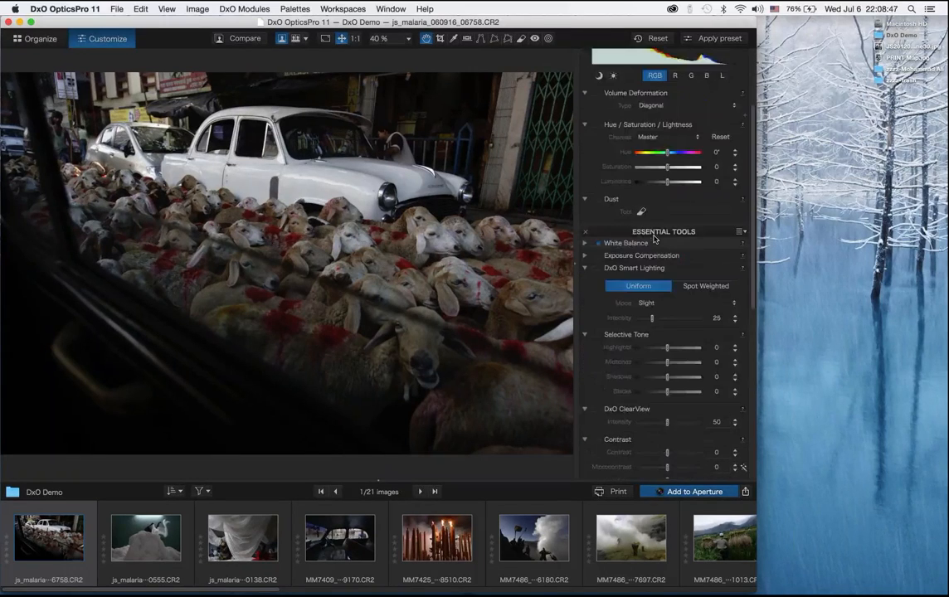
{"action": "scroll", "coordinate": [654, 238], "scroll_direction": "down", "scroll_amount": 10}
{"action": "scroll", "coordinate": [654, 239], "scroll_direction": "up", "scroll_amount": 15}
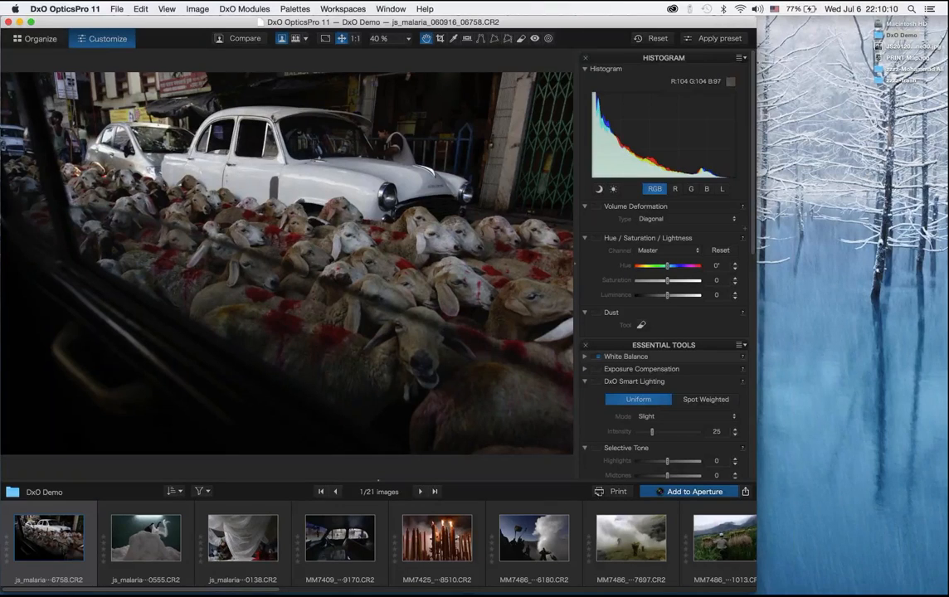
{"action": "mouse_move", "coordinate": [152, 529]}
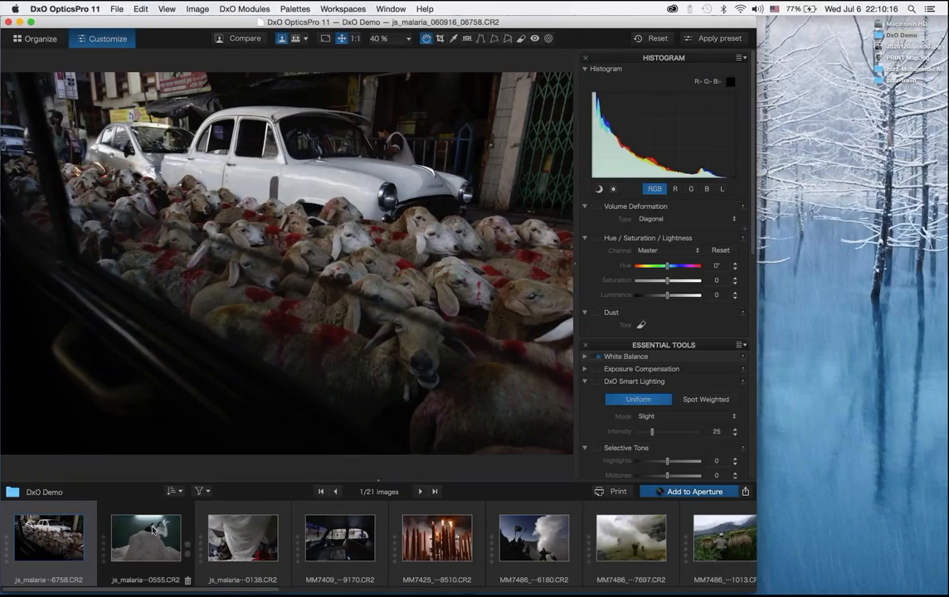
{"action": "left_click", "coordinate": [153, 529]}
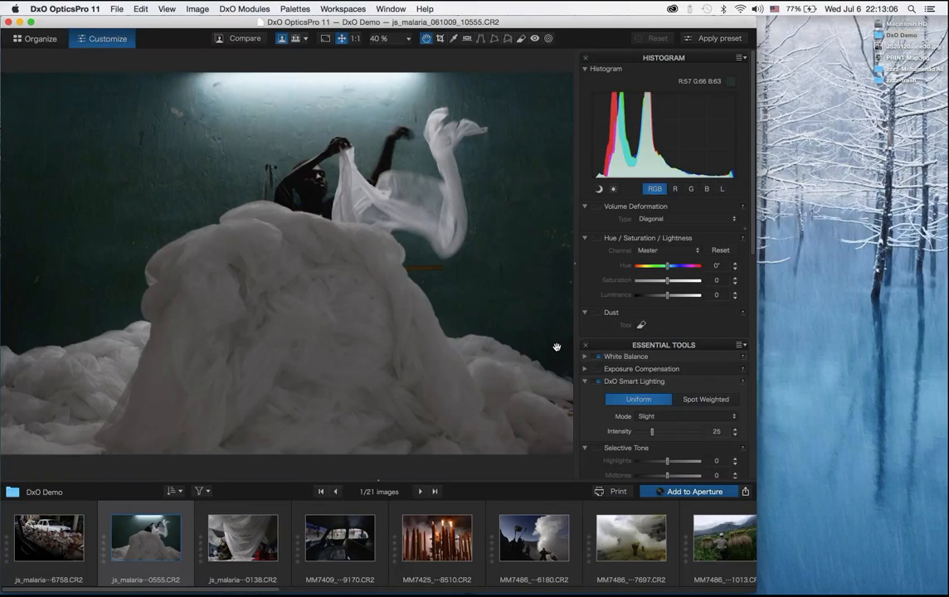
{"action": "left_click", "coordinate": [671, 10]}
{"action": "left_click", "coordinate": [671, 10]}
{"action": "mouse_move", "coordinate": [453, 23]}
{"action": "left_mouse_down"}
{"action": "mouse_move", "coordinate": [484, 23]}
{"action": "mouse_move", "coordinate": [470, 20]}
{"action": "left_mouse_up"}
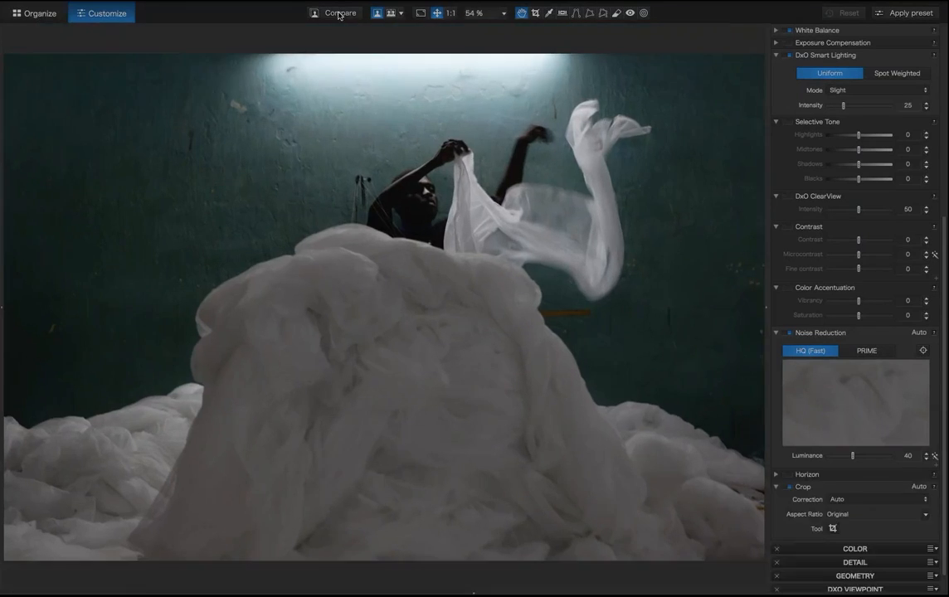
Compare the photo's automatically corrected preview with the as-shot version
{"action": "left_click", "coordinate": [339, 13]}
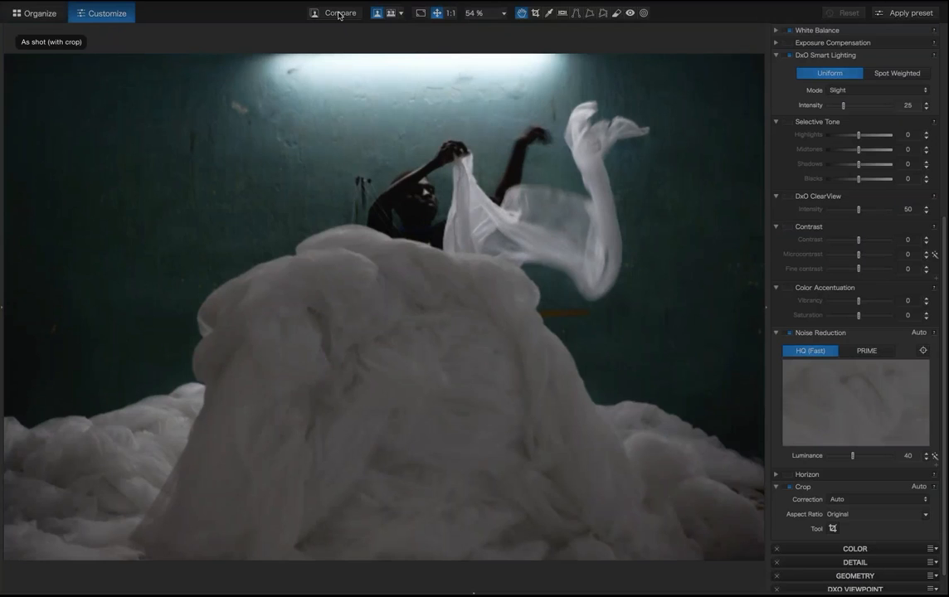
{"action": "left_click", "coordinate": [339, 14]}
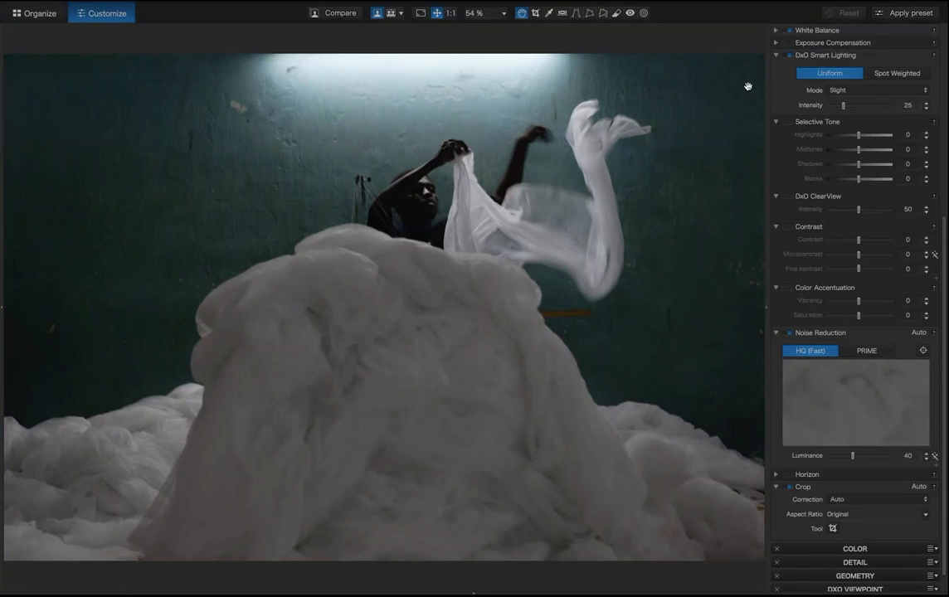
{"action": "left_click", "coordinate": [344, 13]}
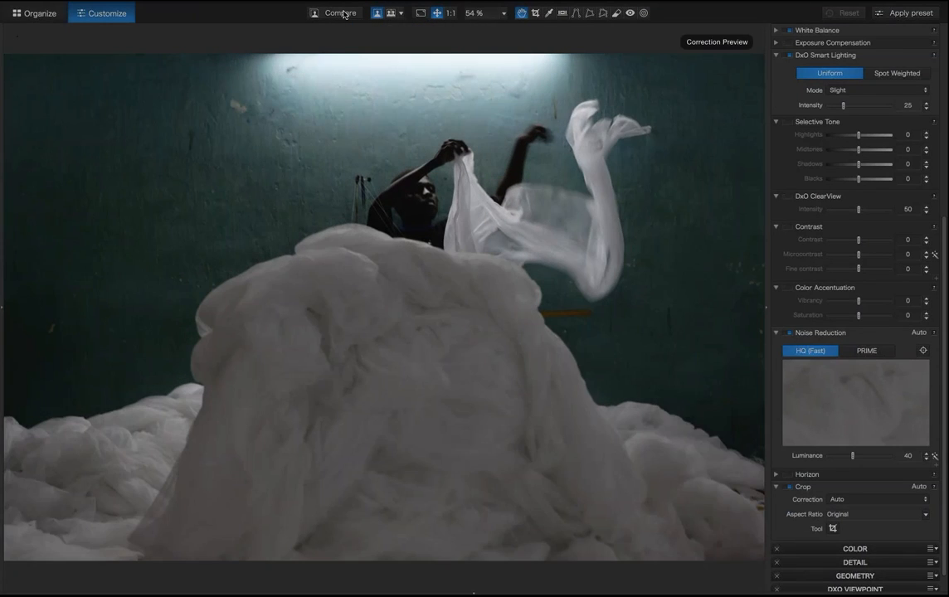
{"action": "left_click", "coordinate": [343, 14]}
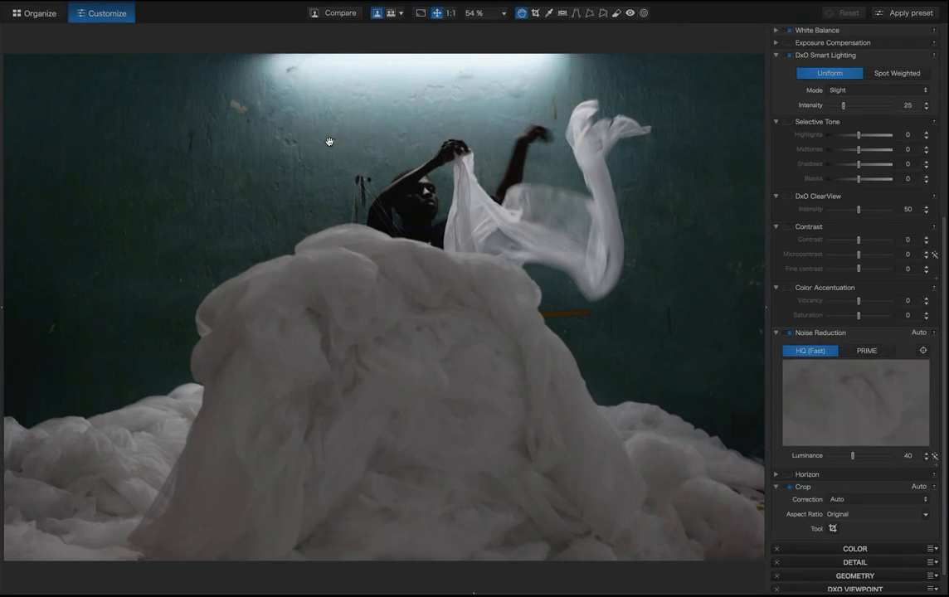
Inspect the White Balance options for the photo and collapse them again
{"action": "scroll", "coordinate": [881, 164], "scroll_direction": "up", "scroll_amount": 5}
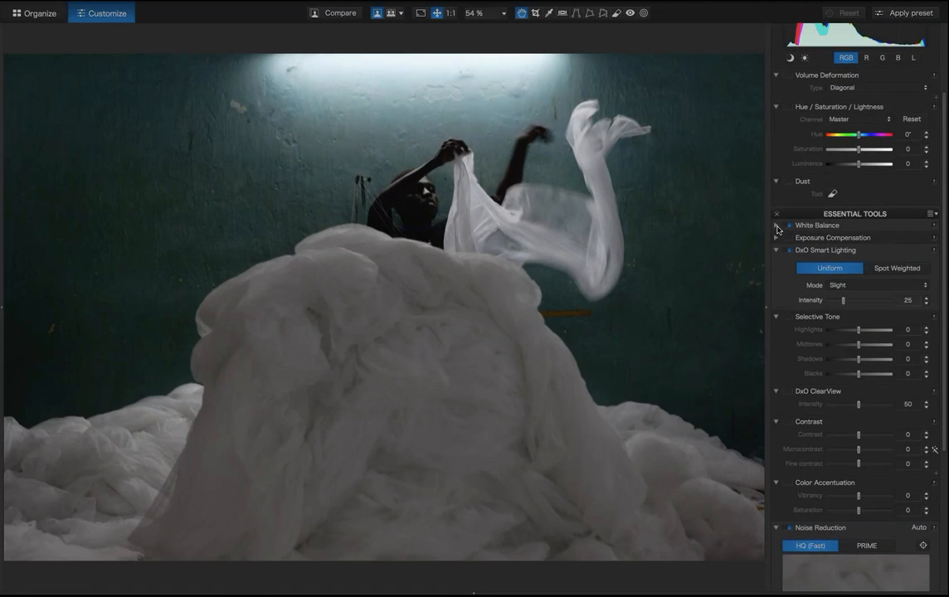
{"action": "left_click", "coordinate": [776, 226]}
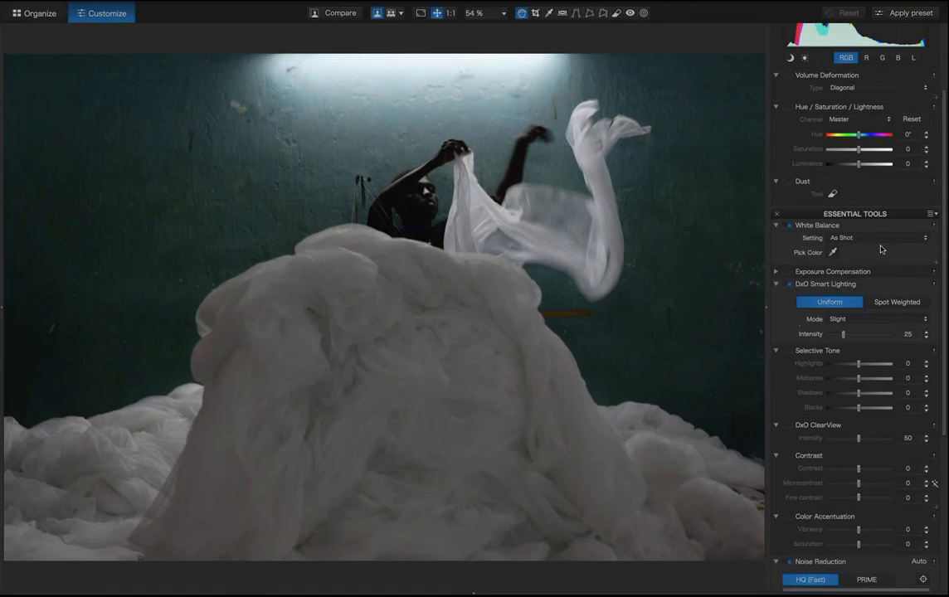
{"action": "left_click", "coordinate": [776, 227]}
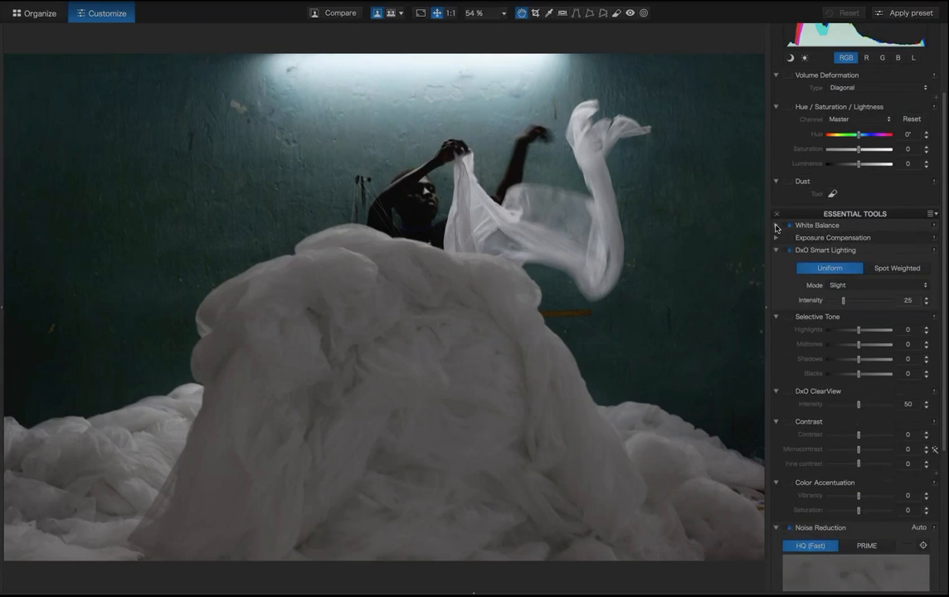
{"action": "left_click", "coordinate": [776, 227]}
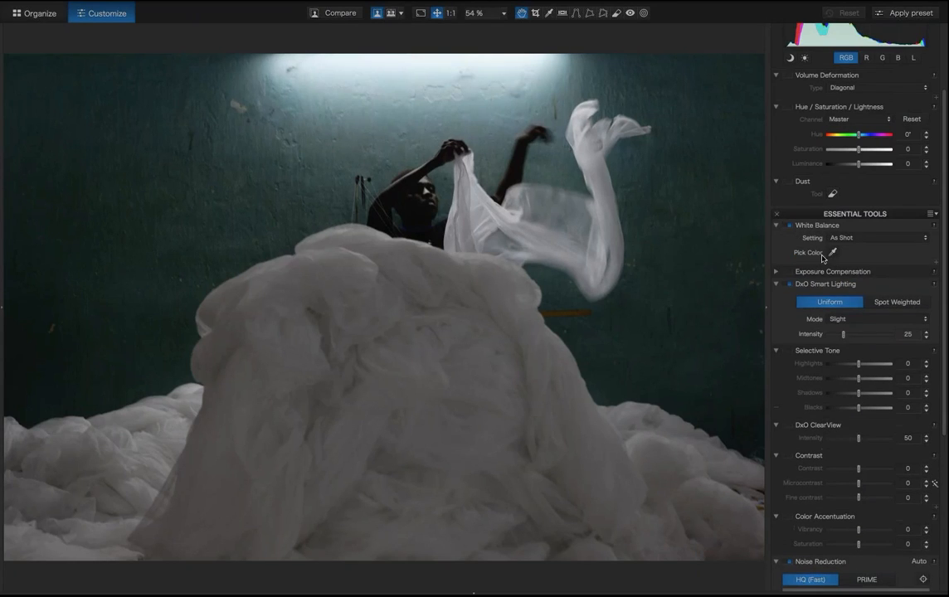
{"action": "left_click", "coordinate": [776, 226]}
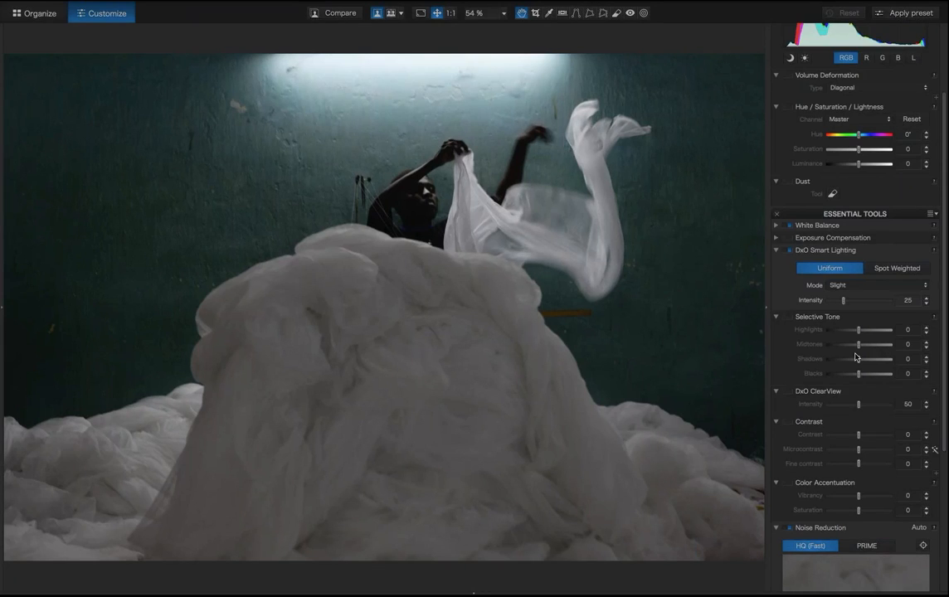
Set the DxO Smart Lighting intensity to 30 in Custom mode, keeping the Uniform method
{"action": "scroll", "coordinate": [856, 357], "scroll_direction": "down", "scroll_amount": 3}
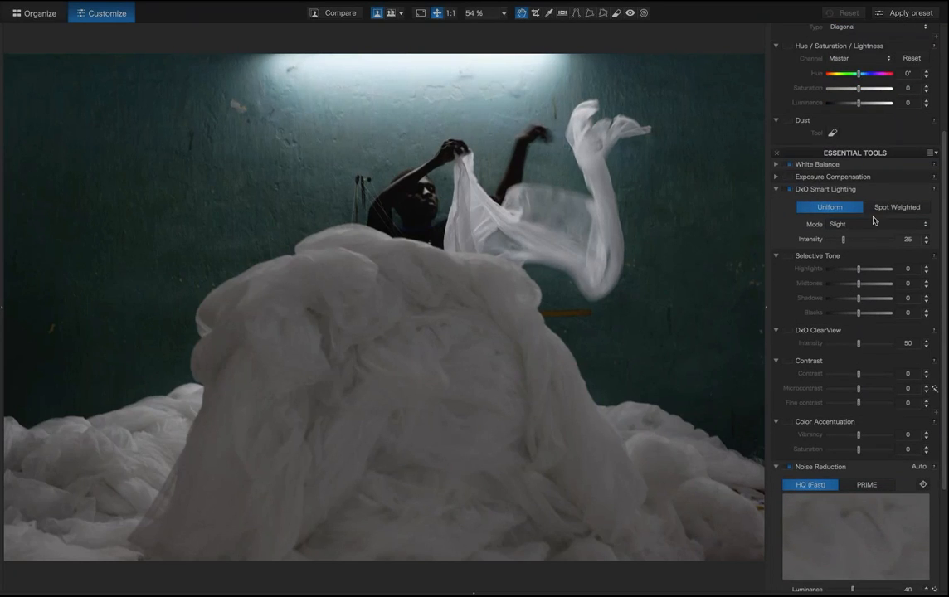
{"action": "left_click", "coordinate": [839, 225]}
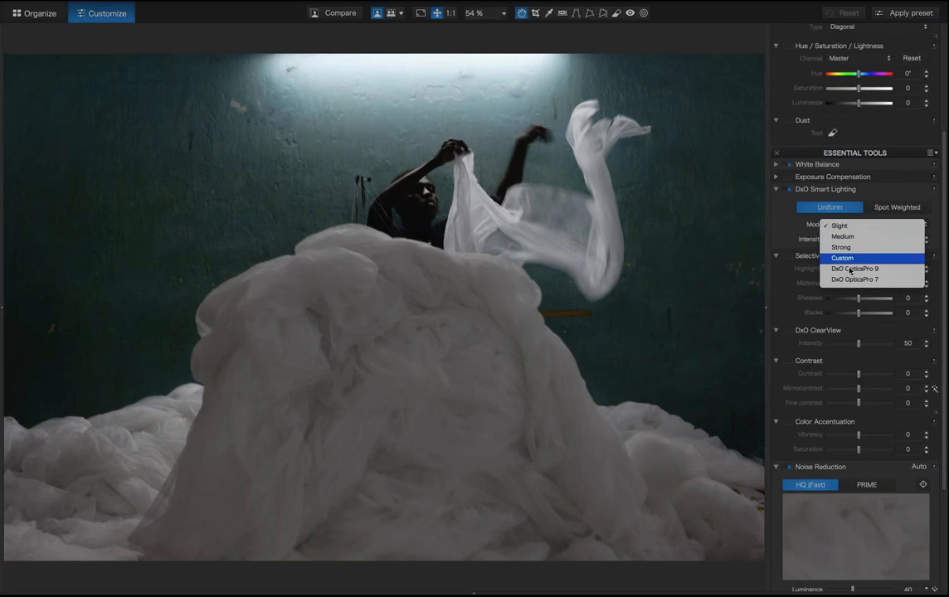
{"action": "left_click", "coordinate": [794, 233]}
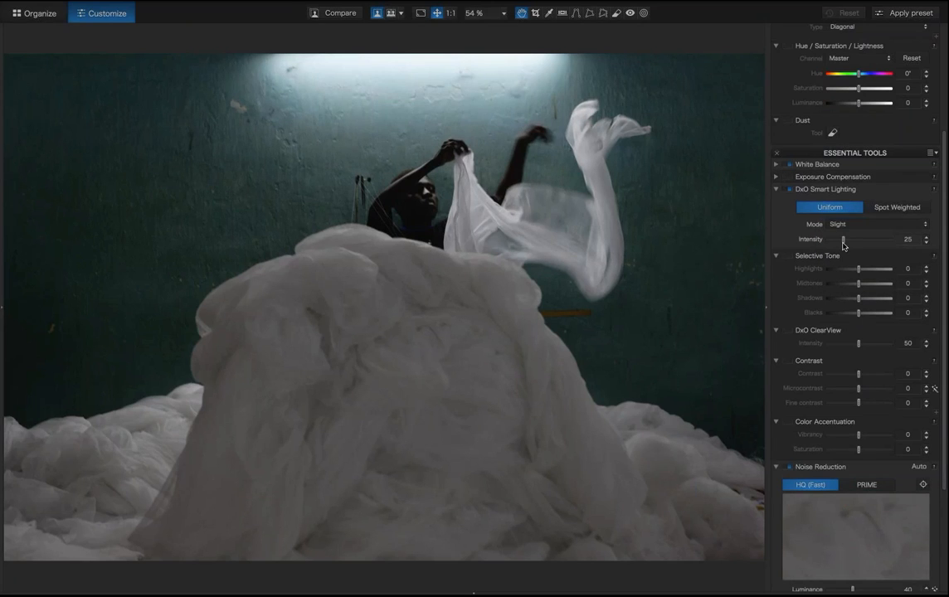
{"action": "left_click_drag", "start_coordinate": [843, 240], "coordinate": [857, 242]}
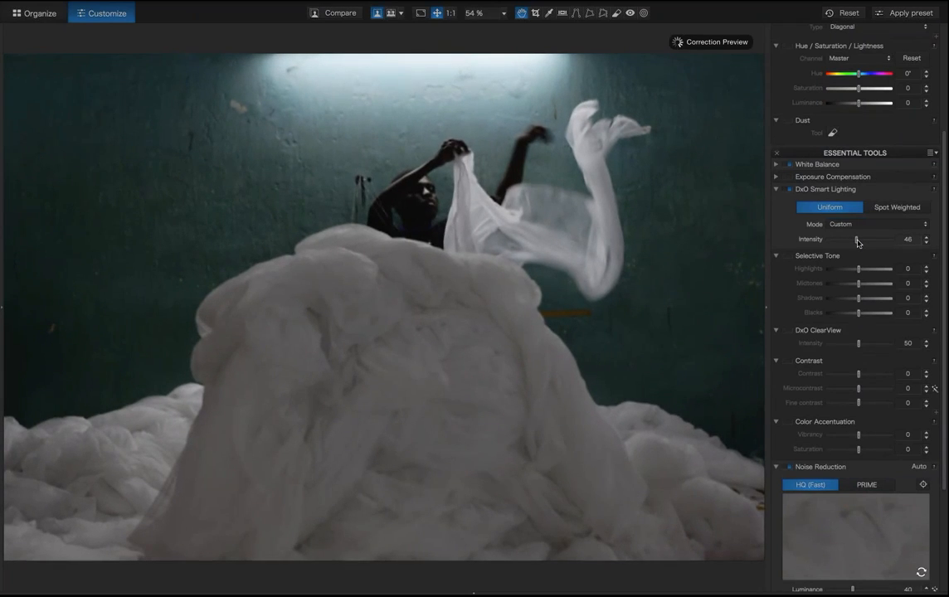
{"action": "left_click_drag", "start_coordinate": [858, 241], "coordinate": [847, 241]}
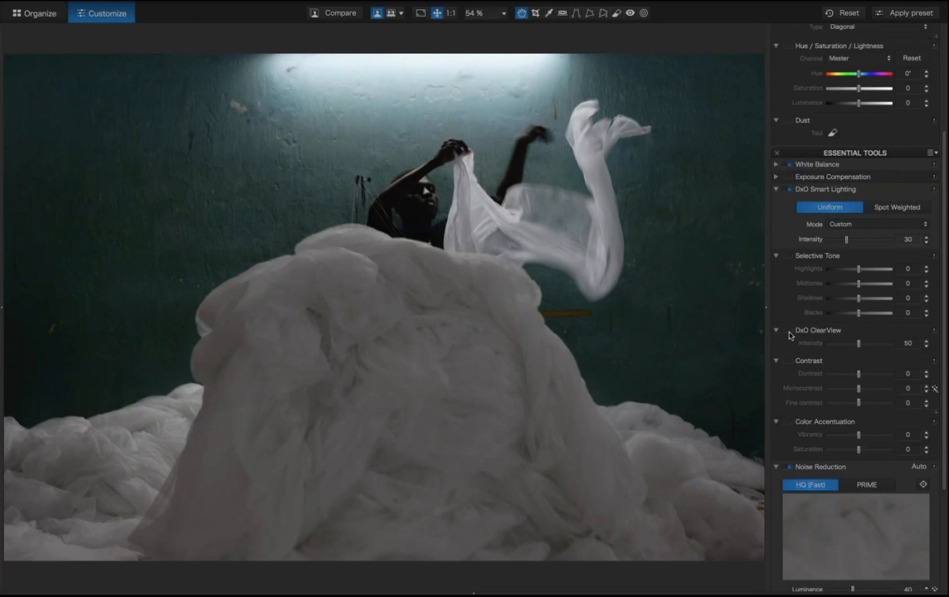
Enable DxO ClearView, try strong and weak intensities on the photo, and settle on an intensity of 36
{"action": "left_click", "coordinate": [790, 331]}
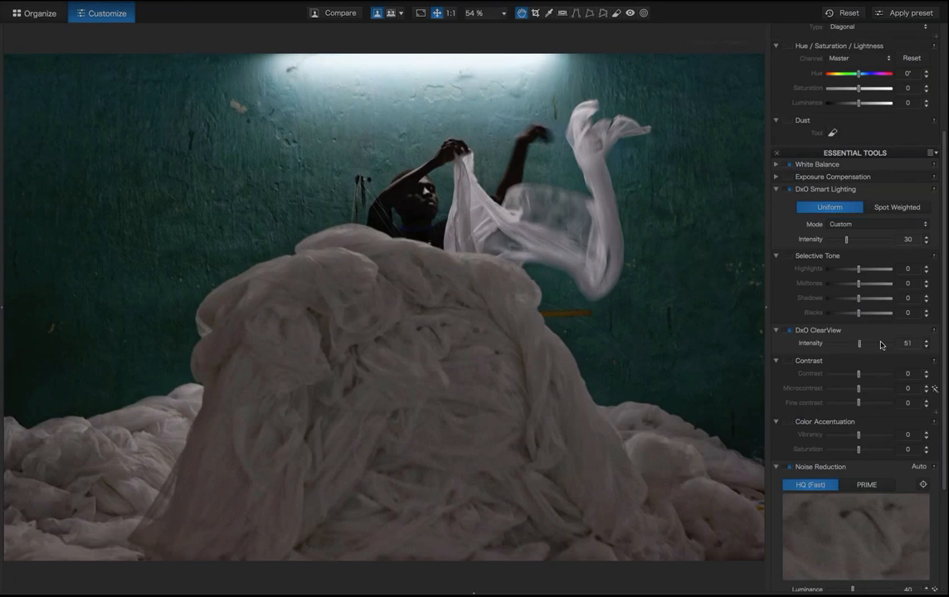
{"action": "left_click_drag", "start_coordinate": [859, 345], "coordinate": [884, 345]}
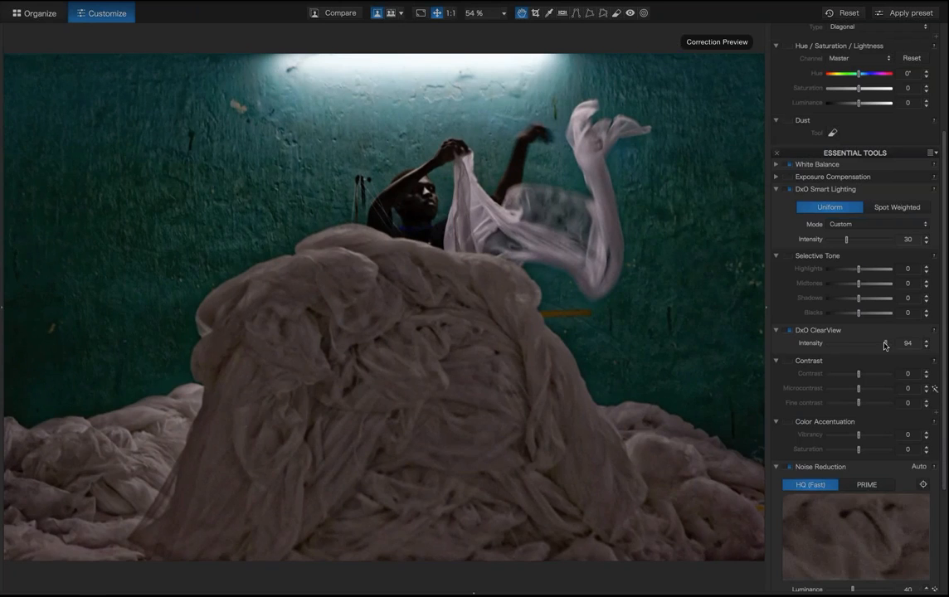
{"action": "left_click_drag", "start_coordinate": [884, 345], "coordinate": [843, 348]}
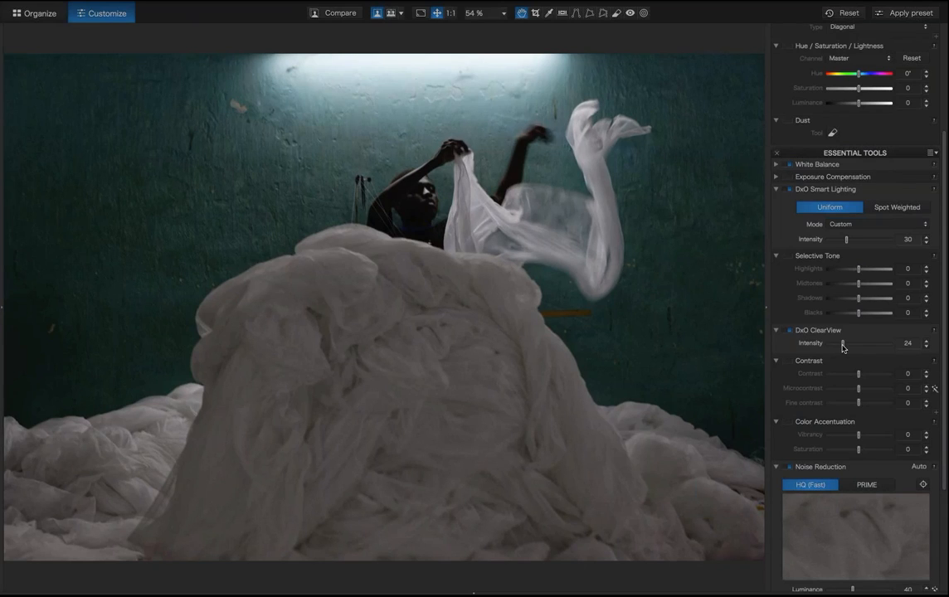
{"action": "left_click_drag", "start_coordinate": [843, 343], "coordinate": [858, 347]}
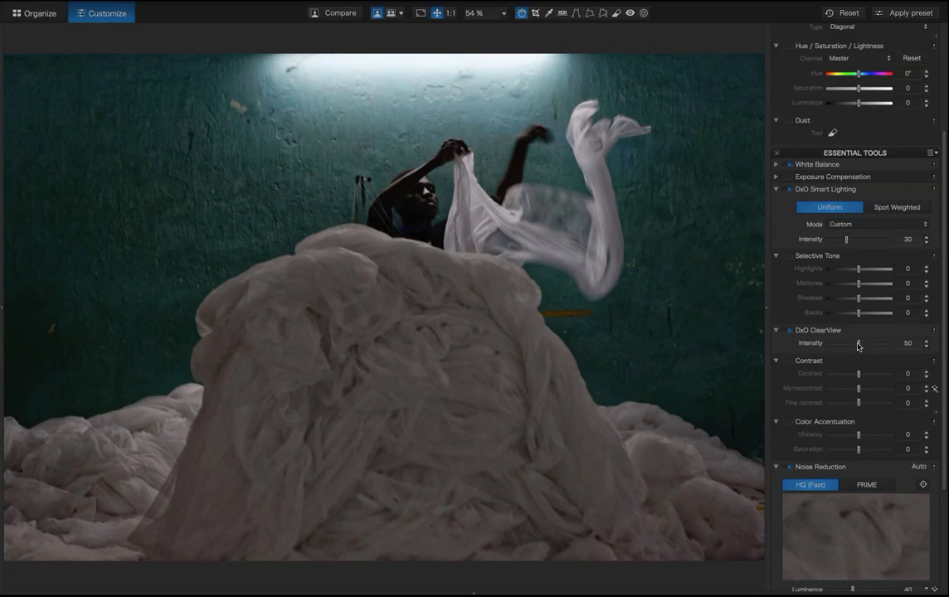
{"action": "left_click", "coordinate": [858, 347]}
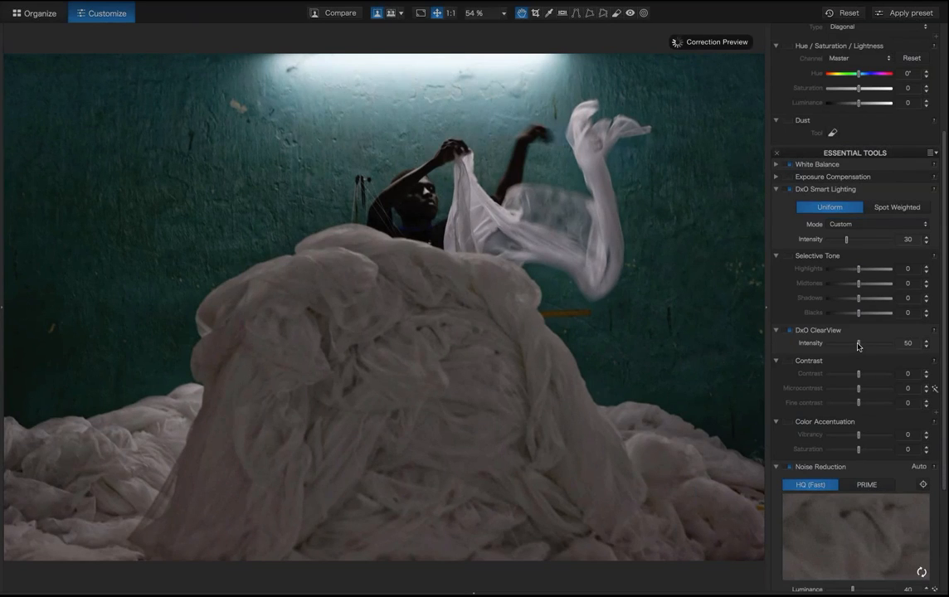
{"action": "left_click_drag", "start_coordinate": [858, 347], "coordinate": [851, 347]}
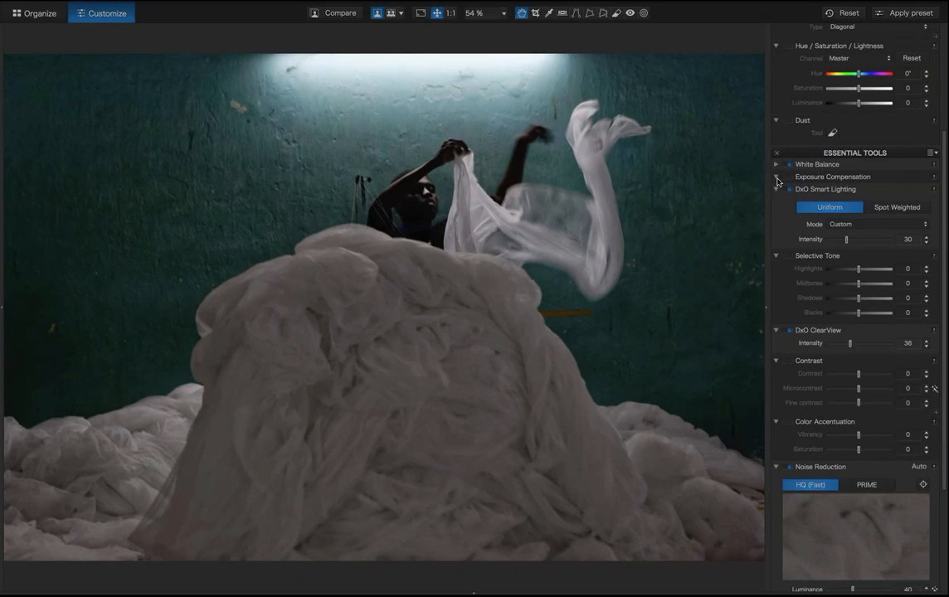
Enable Exposure Compensation with Manual correction and raise the exposure to 1.25, checking the histogram
{"action": "left_click", "coordinate": [776, 177]}
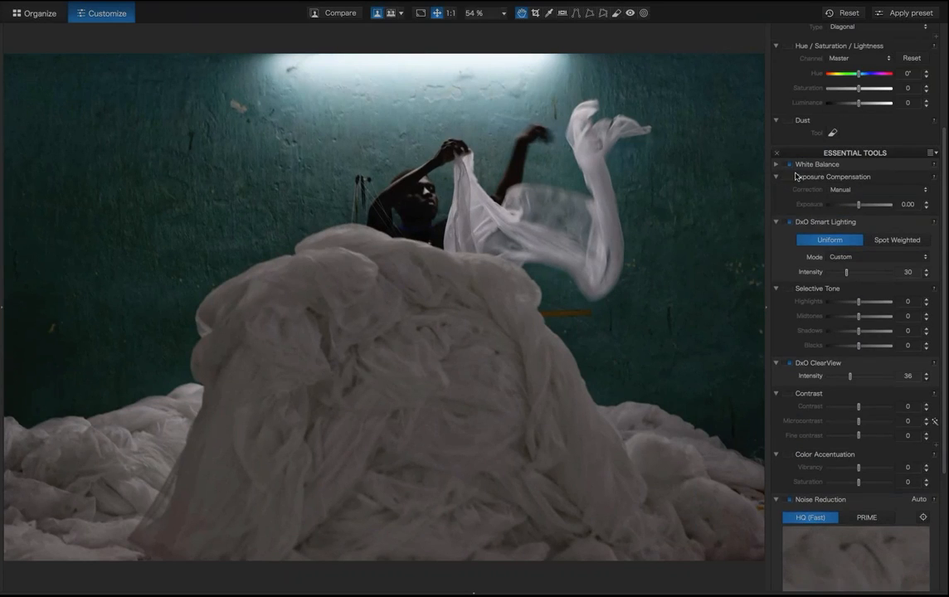
{"action": "left_click", "coordinate": [791, 177]}
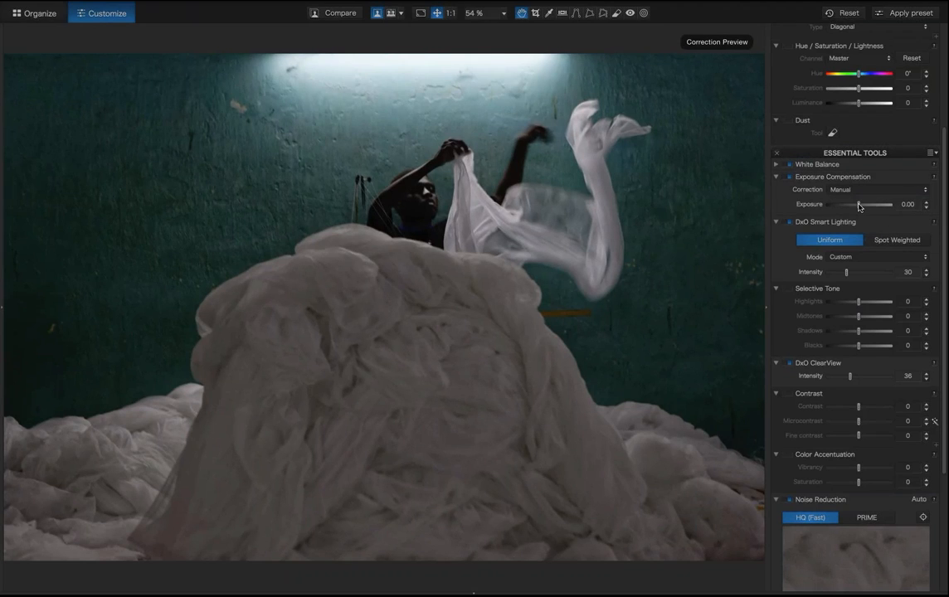
{"action": "left_click", "coordinate": [886, 191]}
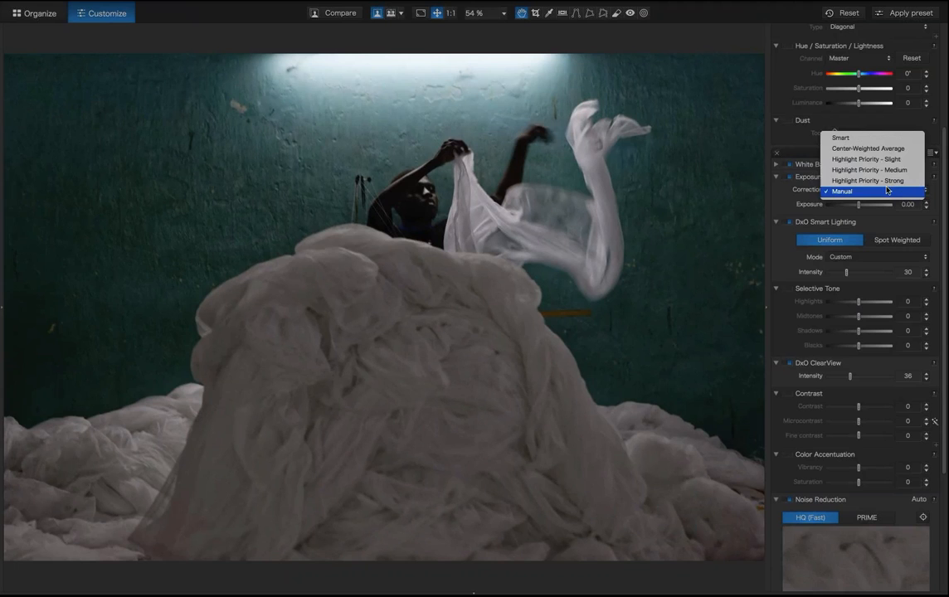
{"action": "left_click", "coordinate": [832, 215]}
{"action": "left_click_drag", "start_coordinate": [858, 207], "coordinate": [868, 208]}
{"action": "scroll", "coordinate": [862, 191], "scroll_direction": "up", "scroll_amount": 3}
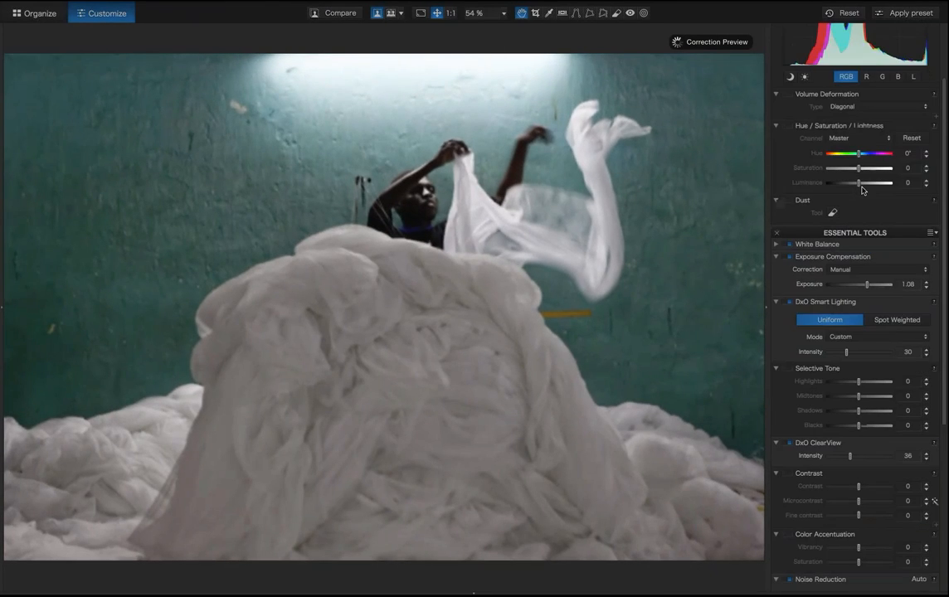
{"action": "scroll", "coordinate": [862, 190], "scroll_direction": "up", "scroll_amount": 3}
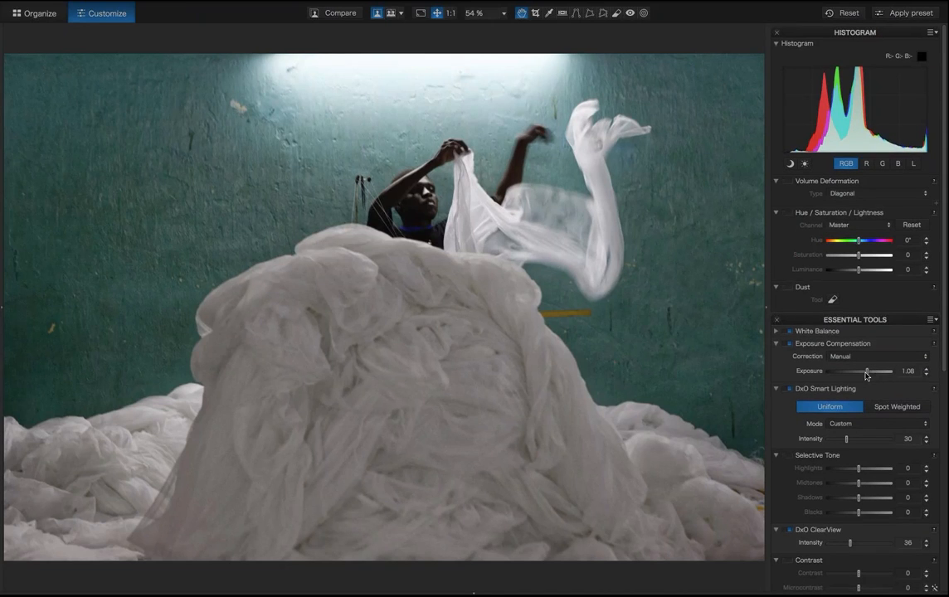
{"action": "left_click_drag", "start_coordinate": [866, 373], "coordinate": [869, 373]}
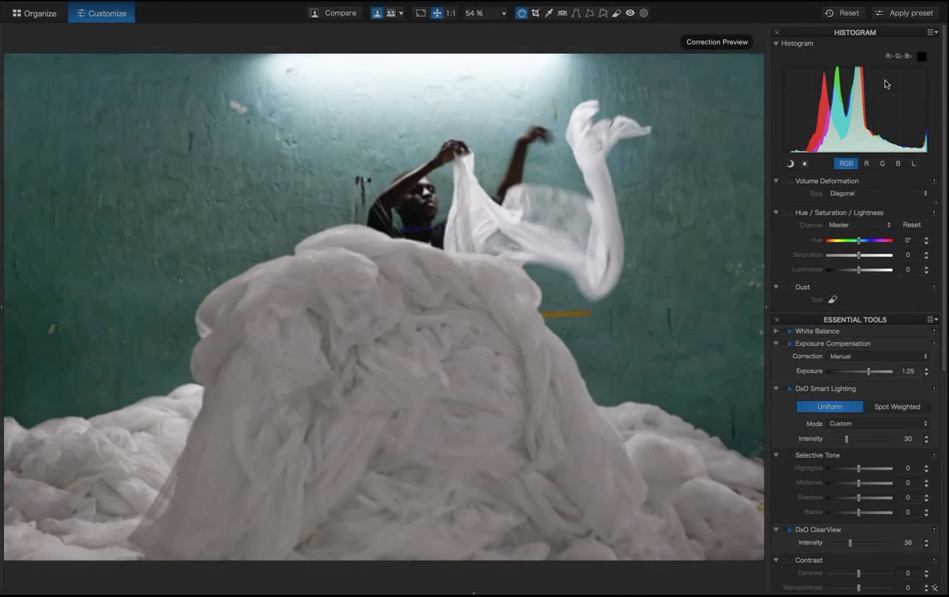
Add the Tone Curve tool to the Histogram palette, try a slight brightening bend on the Master curve, and view the available channels
{"action": "left_click", "coordinate": [933, 34]}
{"action": "left_click", "coordinate": [853, 420]}
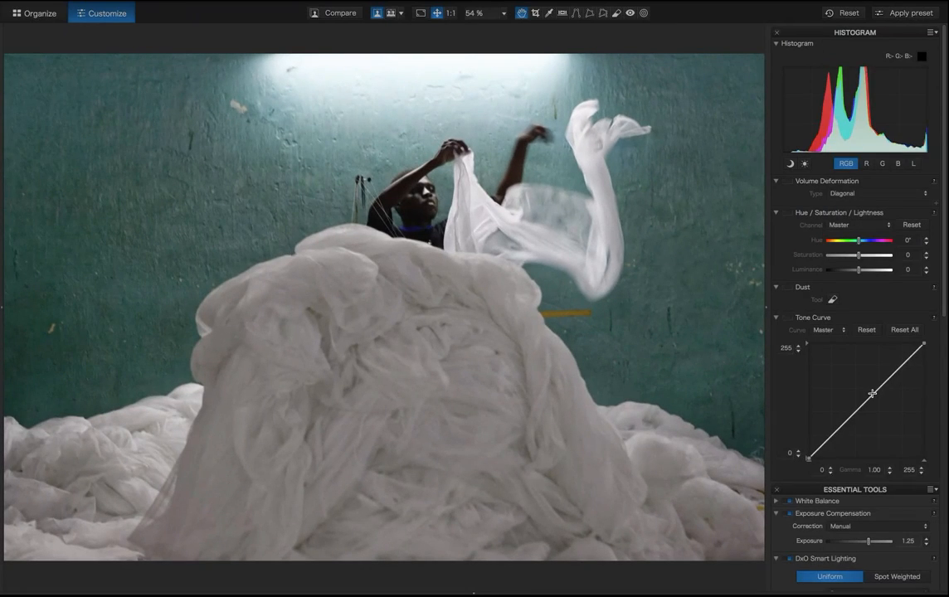
{"action": "left_click_drag", "start_coordinate": [871, 394], "coordinate": [863, 385]}
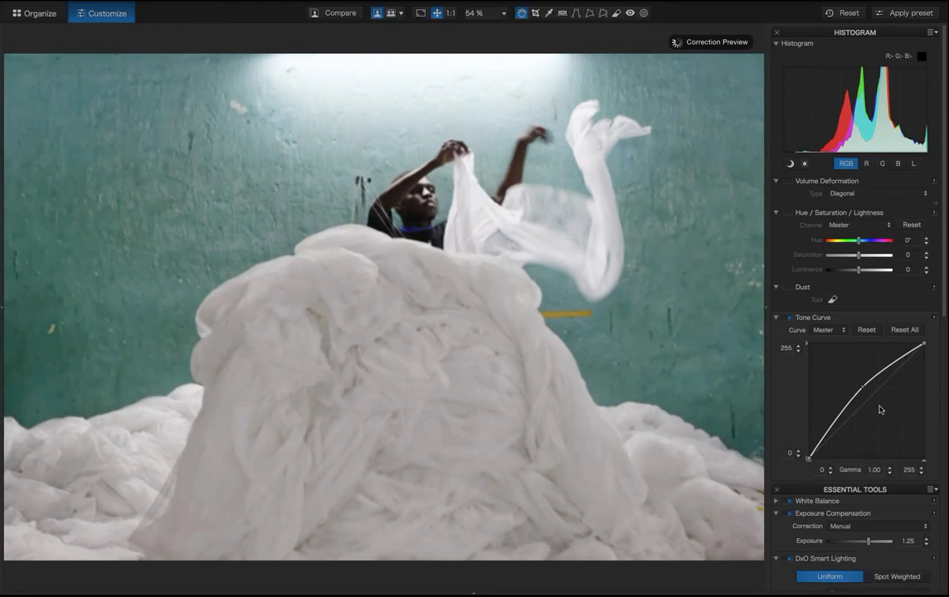
{"action": "left_click_drag", "start_coordinate": [880, 407], "coordinate": [867, 391]}
{"action": "left_click", "coordinate": [835, 330]}
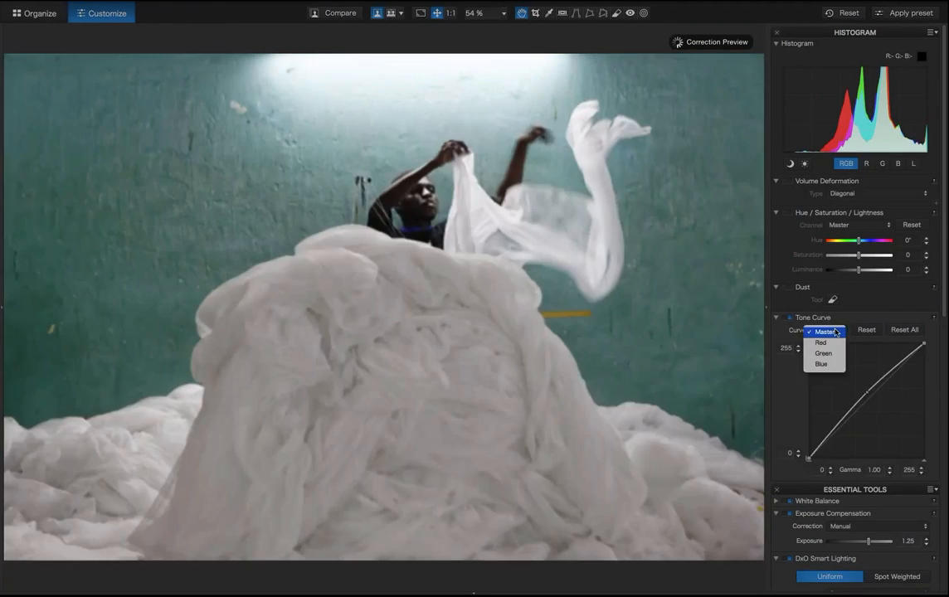
{"action": "left_click", "coordinate": [835, 332]}
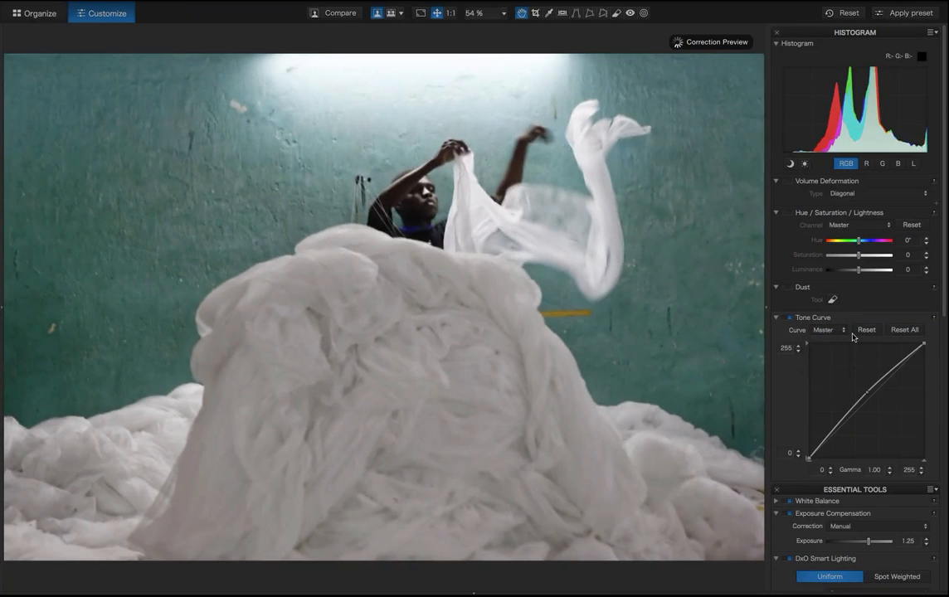
Turn off the Tone Curve correction and remove the tool from the Histogram palette
{"action": "left_click", "coordinate": [789, 322]}
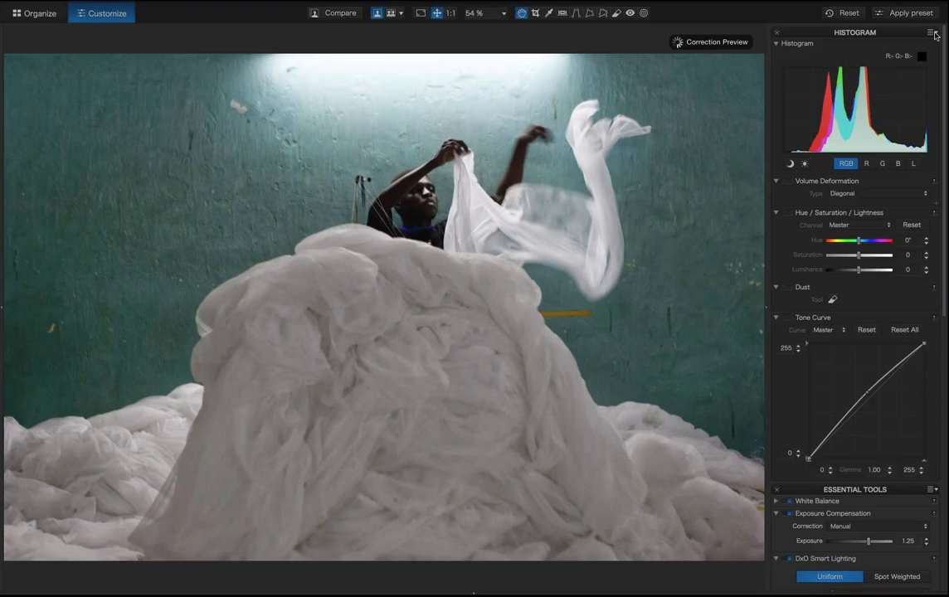
{"action": "left_click", "coordinate": [933, 34]}
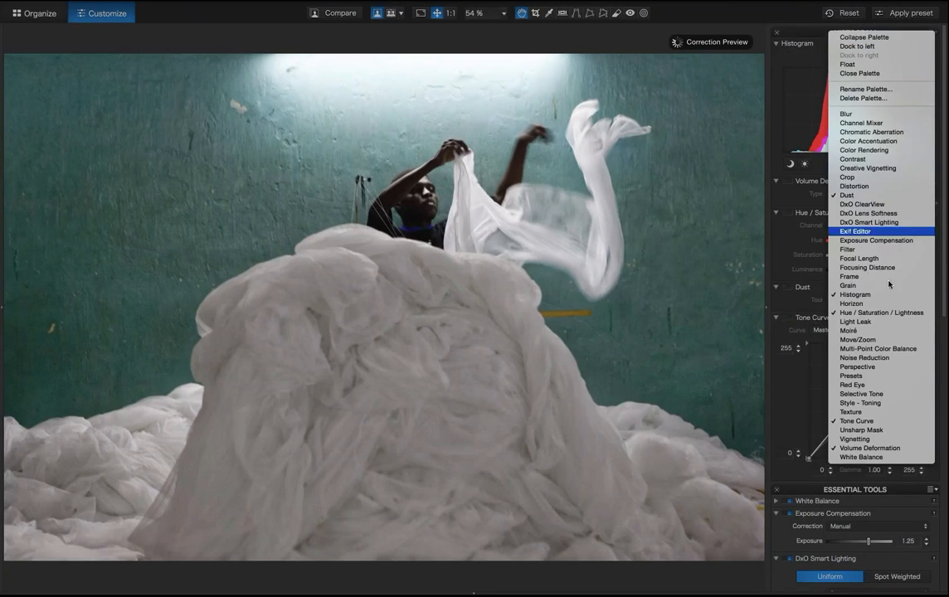
{"action": "left_click", "coordinate": [879, 423]}
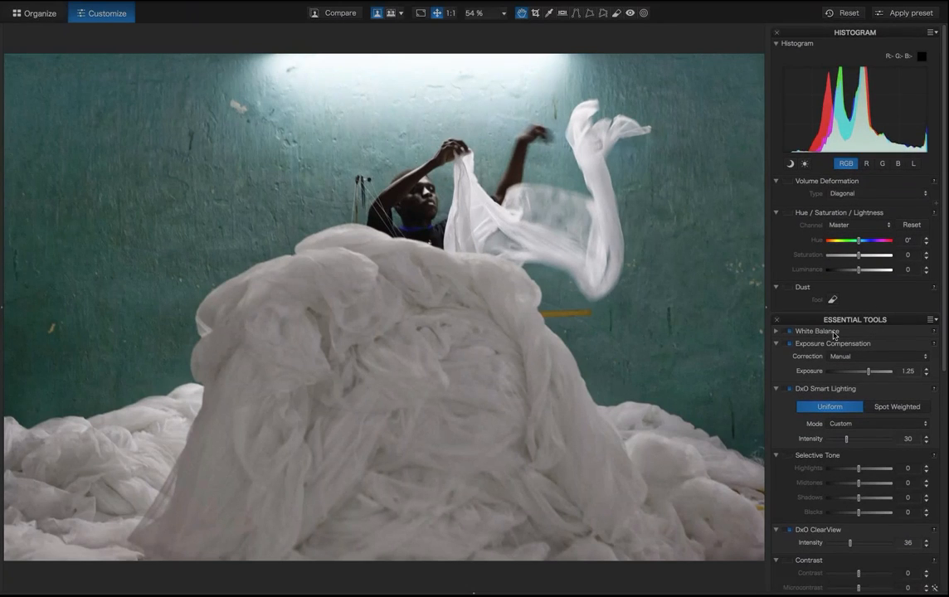
Lower the manual Exposure Compensation in stages to 0.13, leaving the ClearView and Smart Lighting intensities as set
{"action": "left_click_drag", "start_coordinate": [869, 371], "coordinate": [865, 372]}
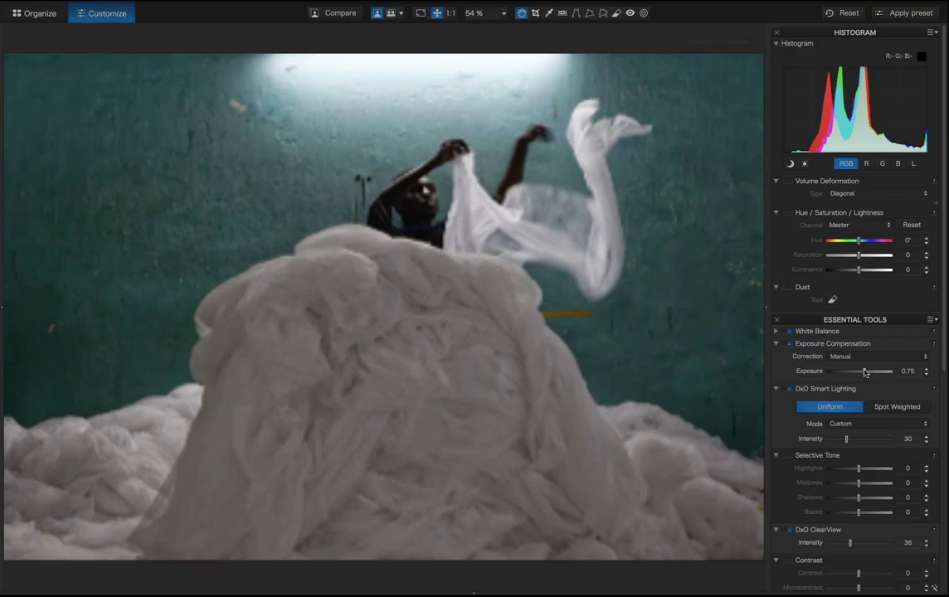
{"action": "scroll", "coordinate": [869, 425], "scroll_direction": "down", "scroll_amount": 1}
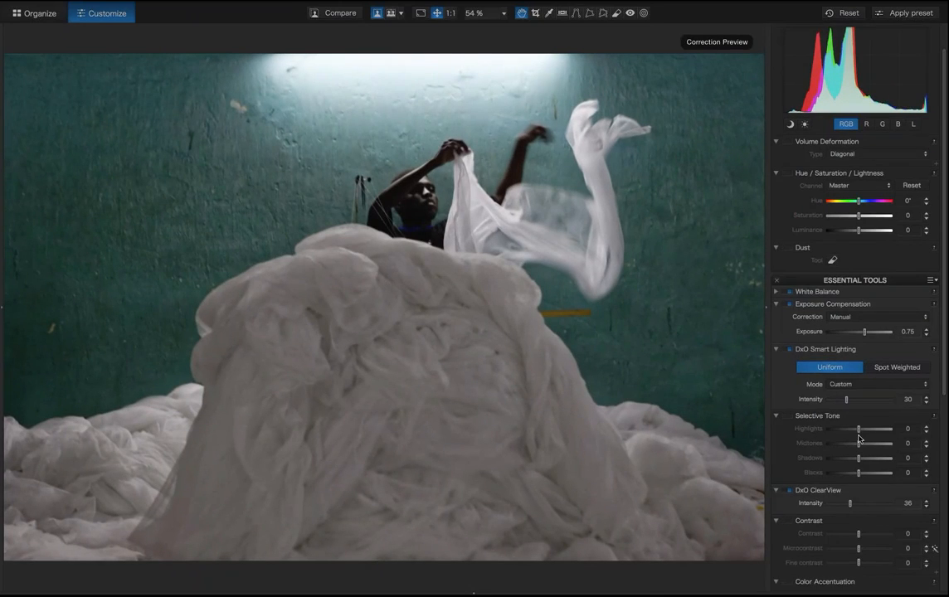
{"action": "scroll", "coordinate": [858, 439], "scroll_direction": "down", "scroll_amount": 1}
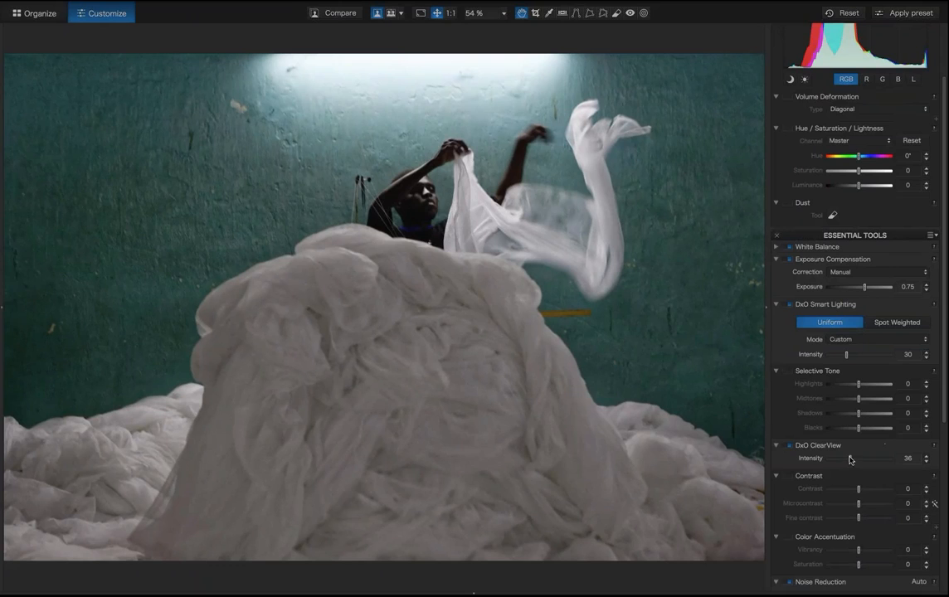
{"action": "left_click_drag", "start_coordinate": [849, 459], "coordinate": [849, 459]}
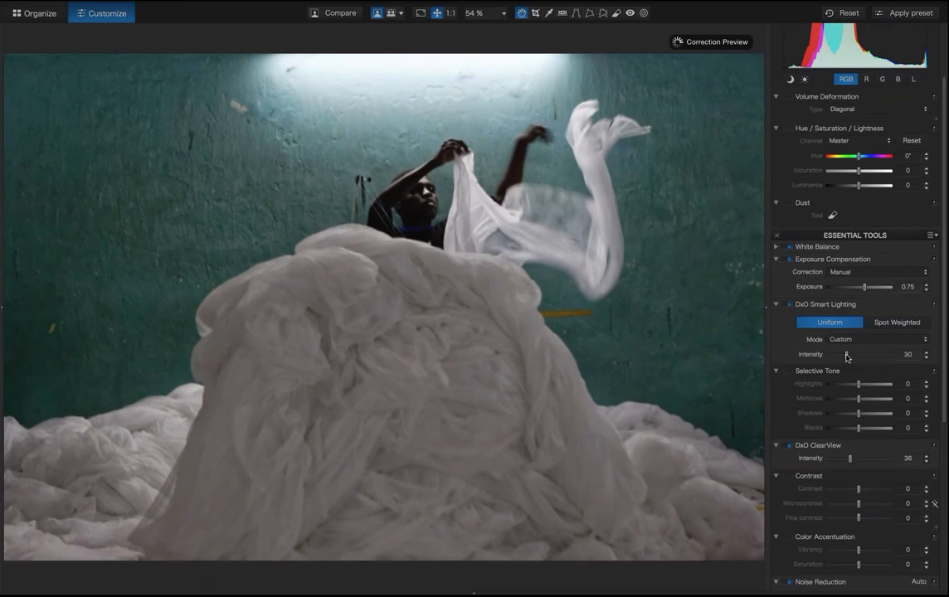
{"action": "left_click_drag", "start_coordinate": [864, 288], "coordinate": [861, 289]}
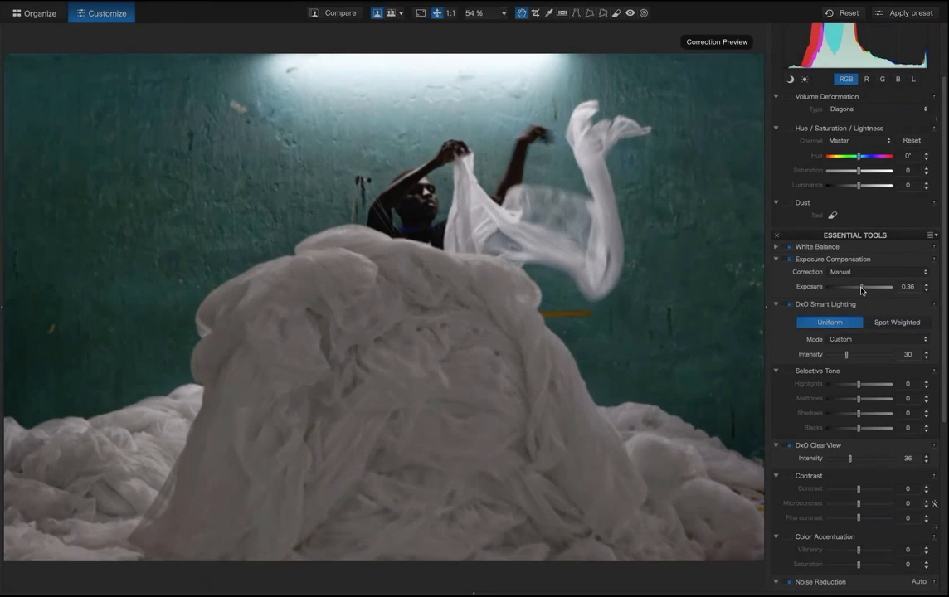
{"action": "left_click_drag", "start_coordinate": [861, 289], "coordinate": [860, 290]}
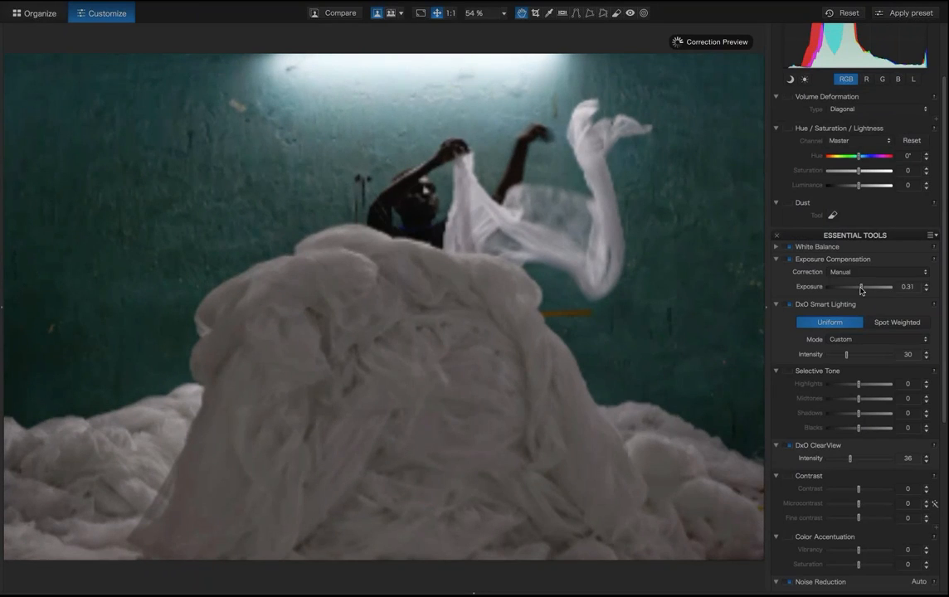
{"action": "left_click_drag", "start_coordinate": [860, 290], "coordinate": [858, 290]}
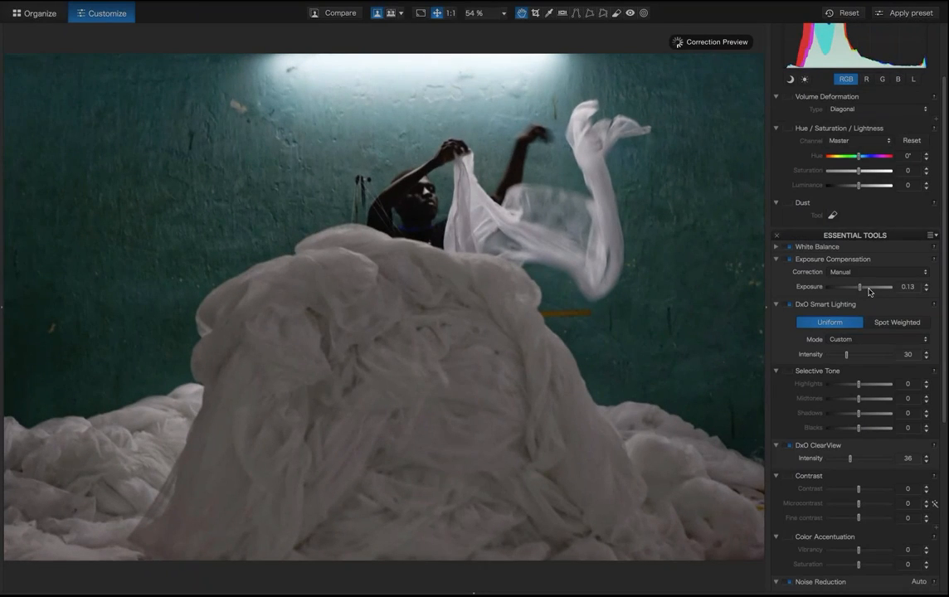
{"action": "double_click", "coordinate": [907, 287]}
{"action": "key", "text": "BackSpace"}
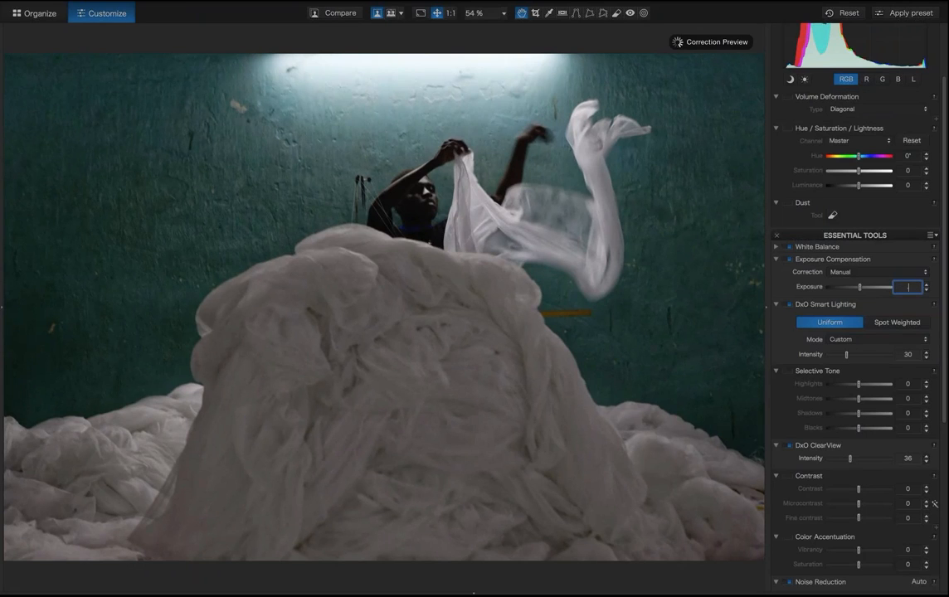
{"action": "key", "text": "Return"}
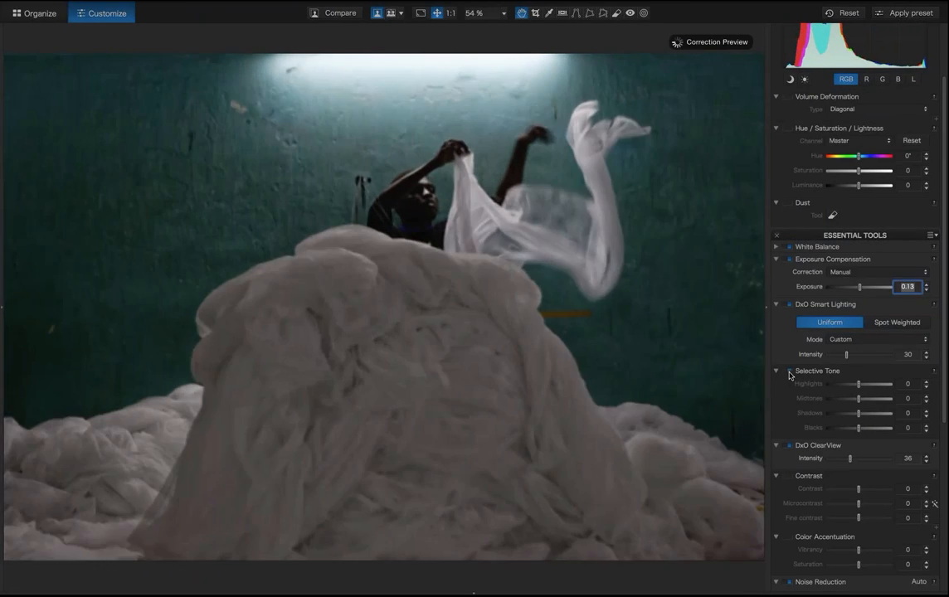
Enable Selective Tone and set Highlights to -3, Shadows to 9 and Blacks to 11
{"action": "left_click", "coordinate": [789, 371]}
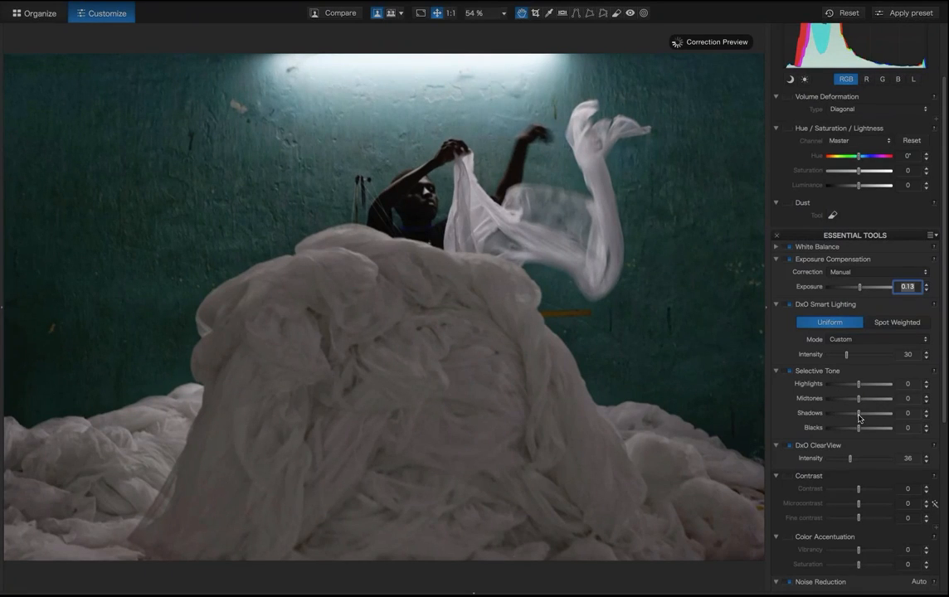
{"action": "left_click_drag", "start_coordinate": [860, 418], "coordinate": [858, 387]}
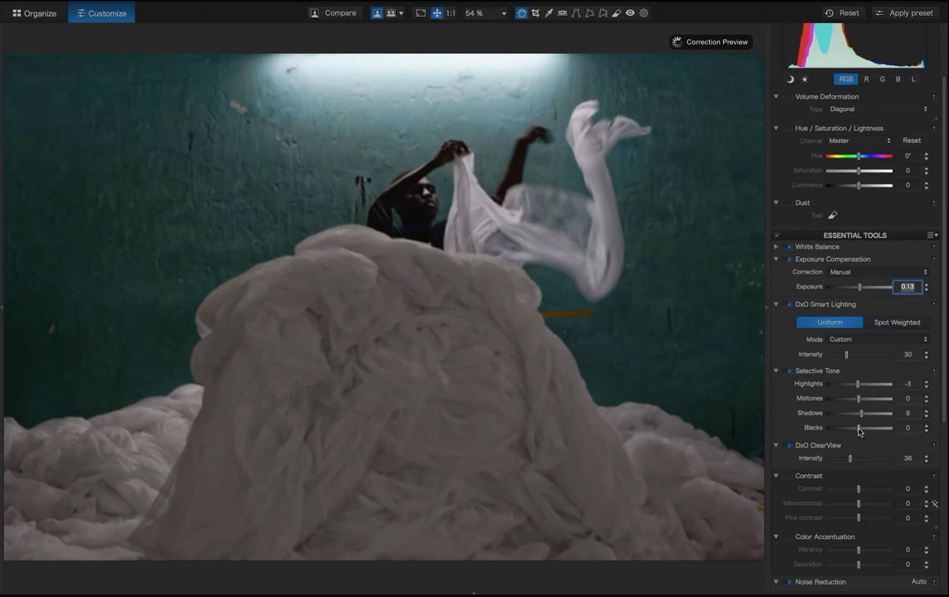
{"action": "left_click_drag", "start_coordinate": [859, 430], "coordinate": [862, 430]}
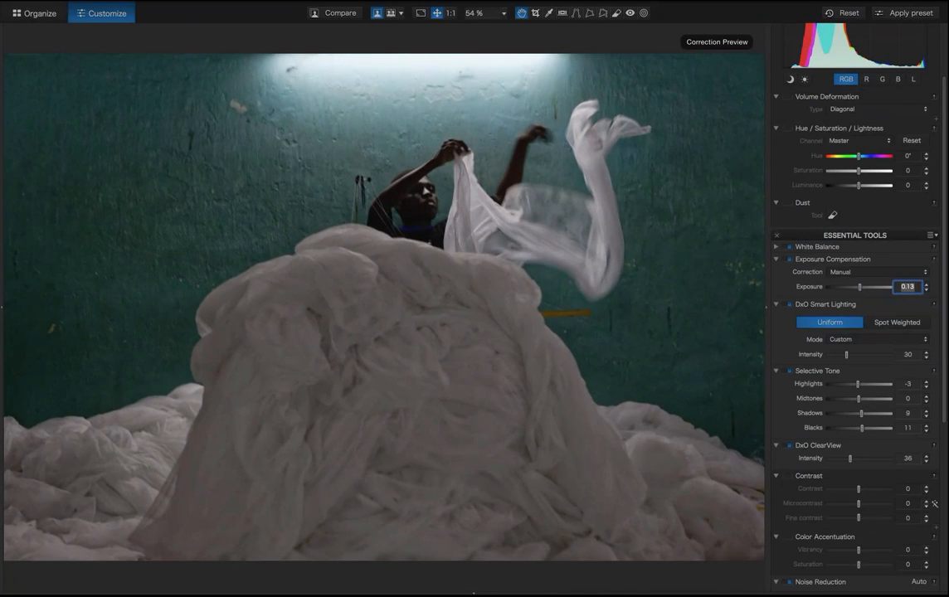
Enable Color Accentuation, try Saturation values of 25 and 81 on the photo, and settle on -9
{"action": "scroll", "coordinate": [854, 374], "scroll_direction": "down", "scroll_amount": 3}
{"action": "scroll", "coordinate": [790, 396], "scroll_direction": "down", "scroll_amount": 2}
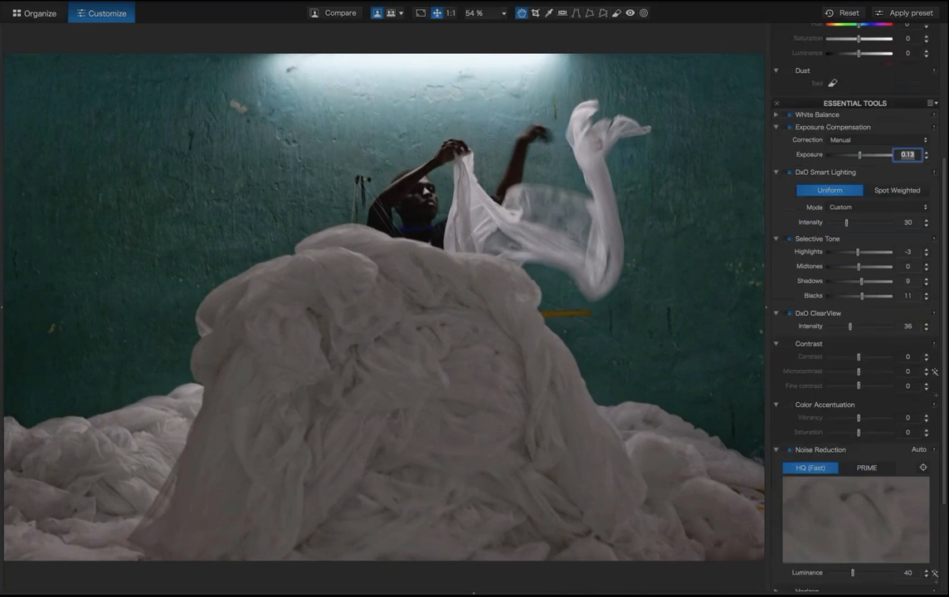
{"action": "left_click", "coordinate": [790, 392]}
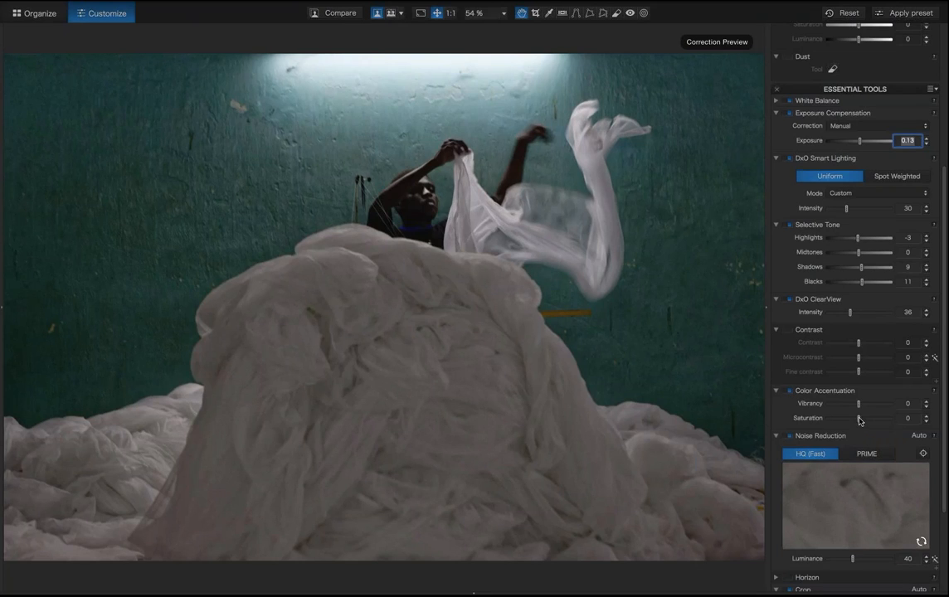
{"action": "left_click_drag", "start_coordinate": [858, 419], "coordinate": [866, 421]}
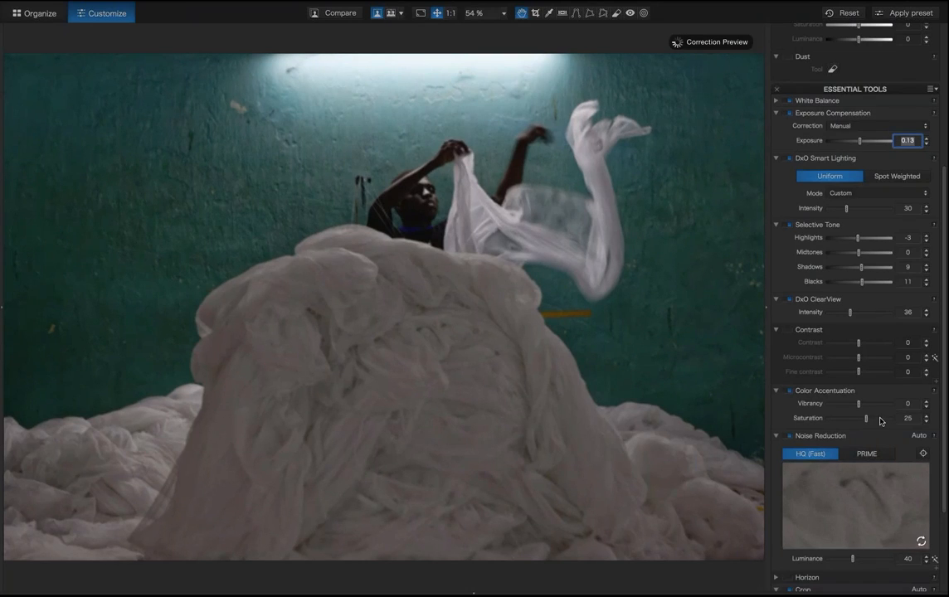
{"action": "left_click_drag", "start_coordinate": [880, 422], "coordinate": [883, 421]}
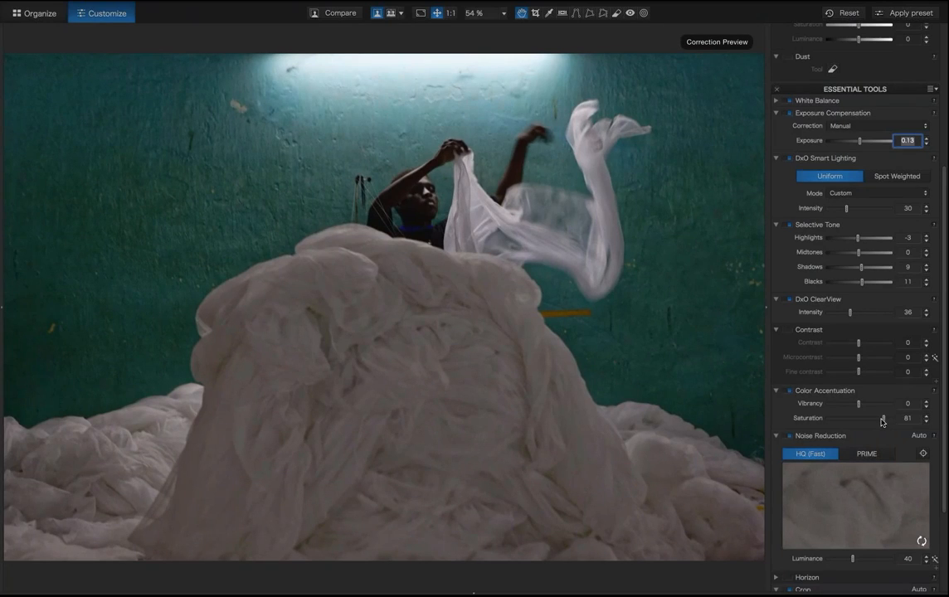
{"action": "left_click_drag", "start_coordinate": [884, 422], "coordinate": [857, 422]}
View the photo at 100% and switch Noise Reduction to PRIME with Luminance at 71
{"action": "double_click", "coordinate": [316, 185]}
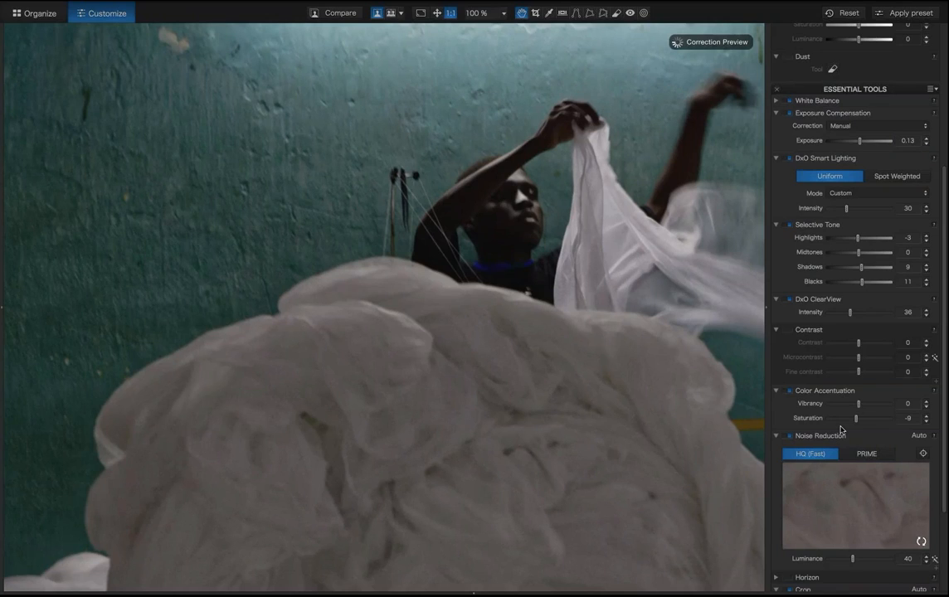
{"action": "scroll", "coordinate": [841, 429], "scroll_direction": "down", "scroll_amount": 3}
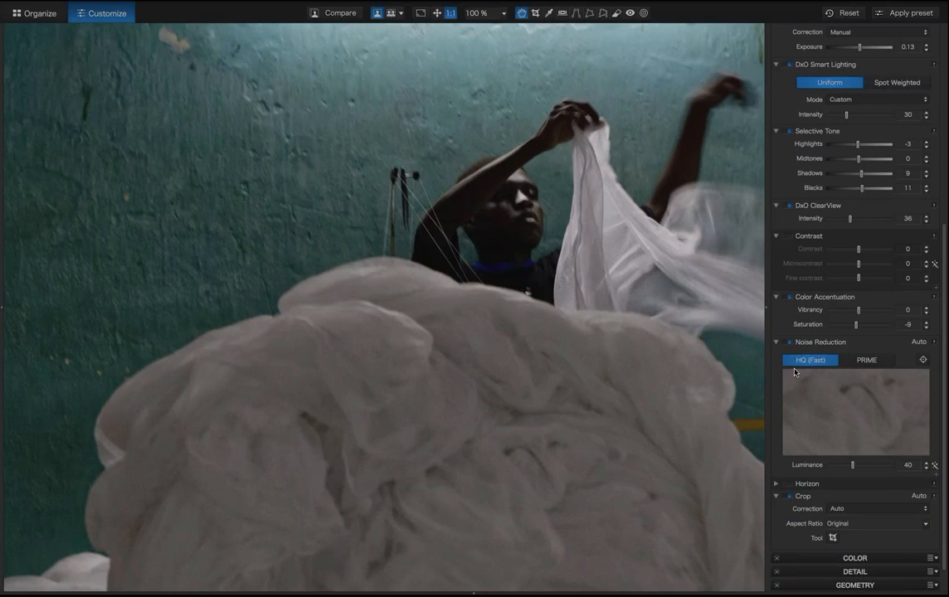
{"action": "left_click", "coordinate": [873, 361]}
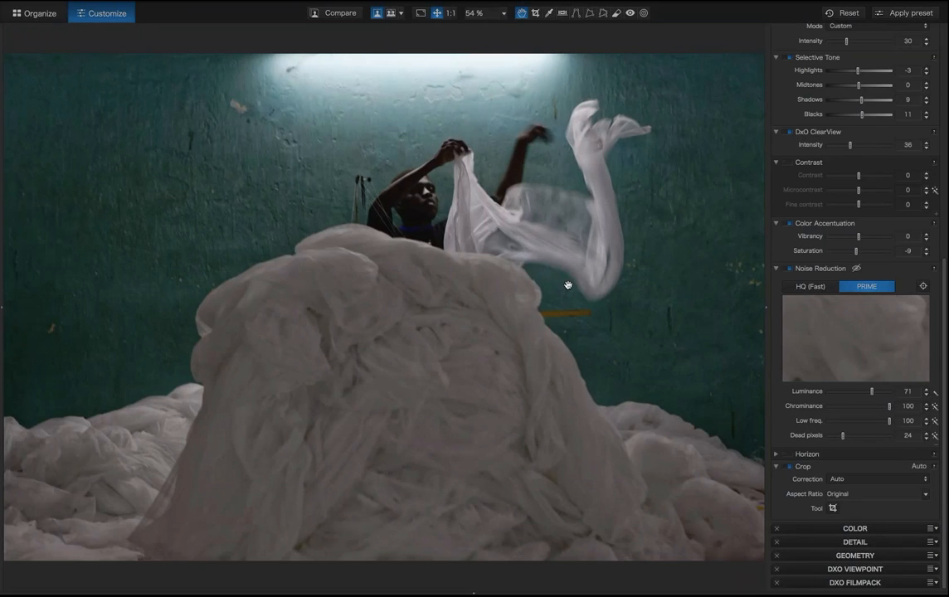
Compare the corrected photo with the as-shot version twice
{"action": "left_click", "coordinate": [344, 14]}
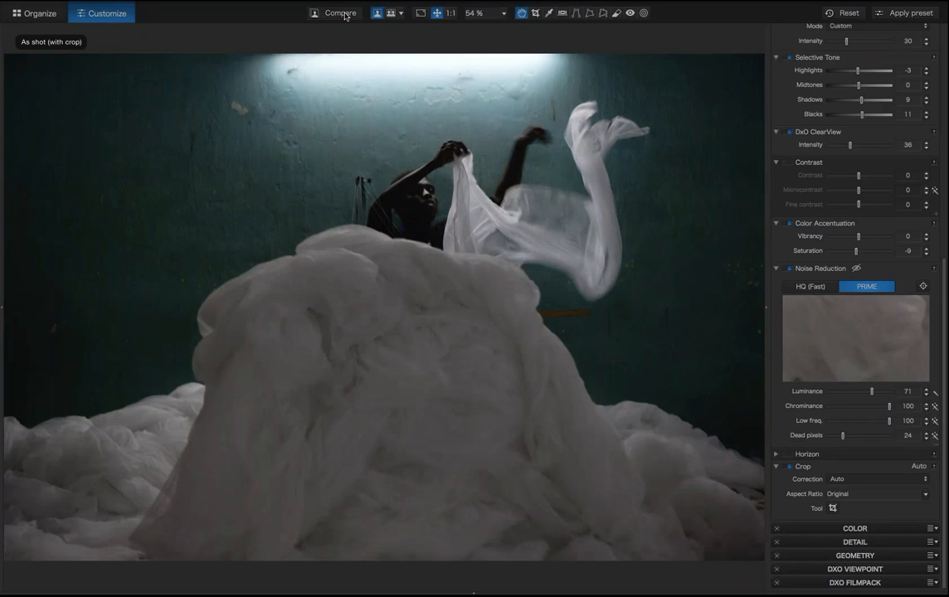
{"action": "left_click", "coordinate": [345, 15]}
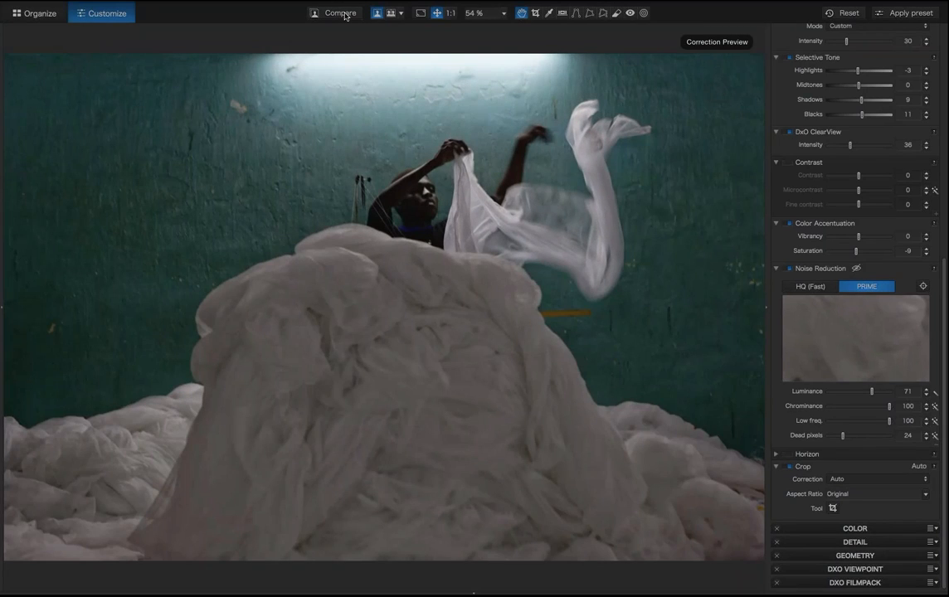
{"action": "left_click", "coordinate": [344, 15]}
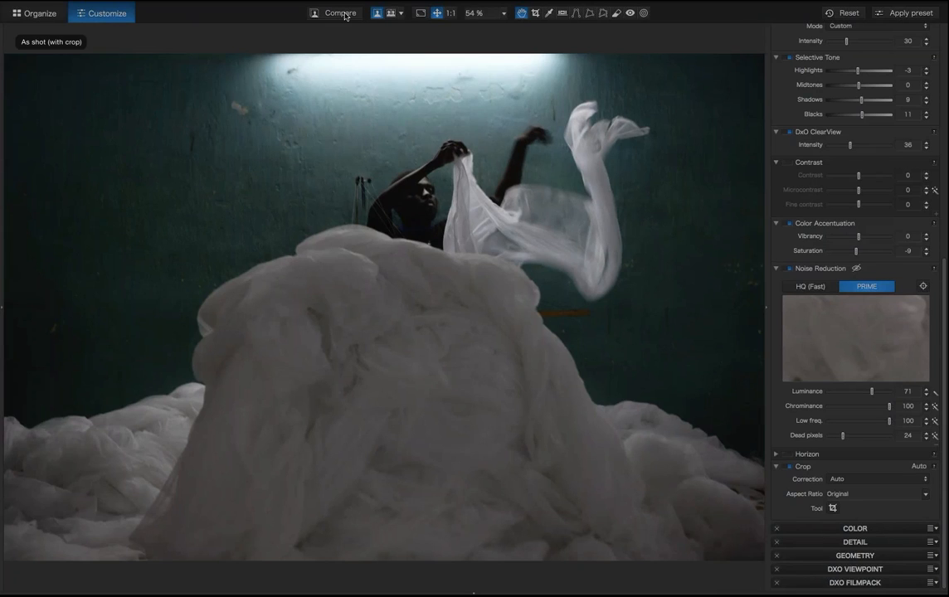
{"action": "left_click", "coordinate": [344, 15]}
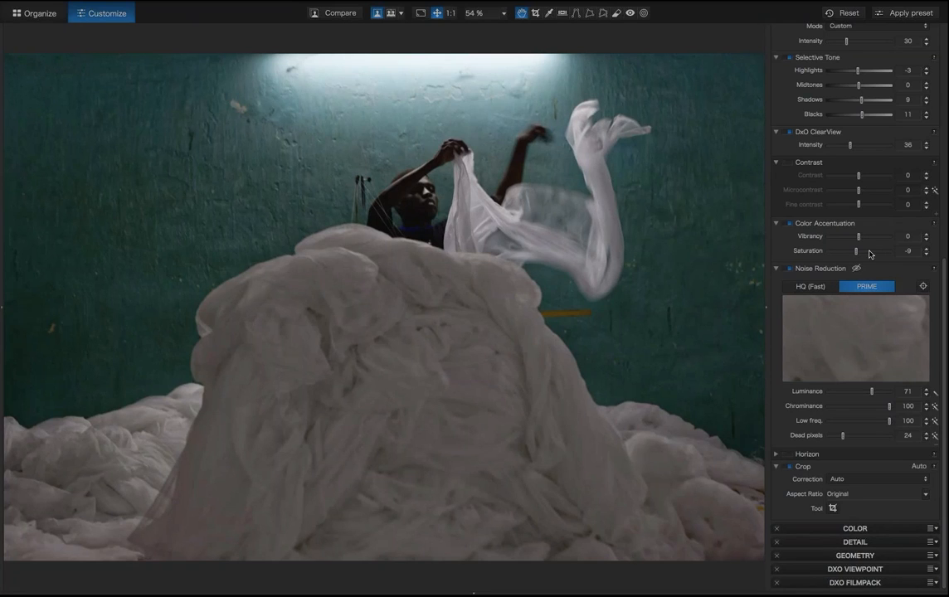
Set the Selective Tone Shadows to -1 and check the result against the histogram
{"action": "scroll", "coordinate": [869, 254], "scroll_direction": "up", "scroll_amount": 5}
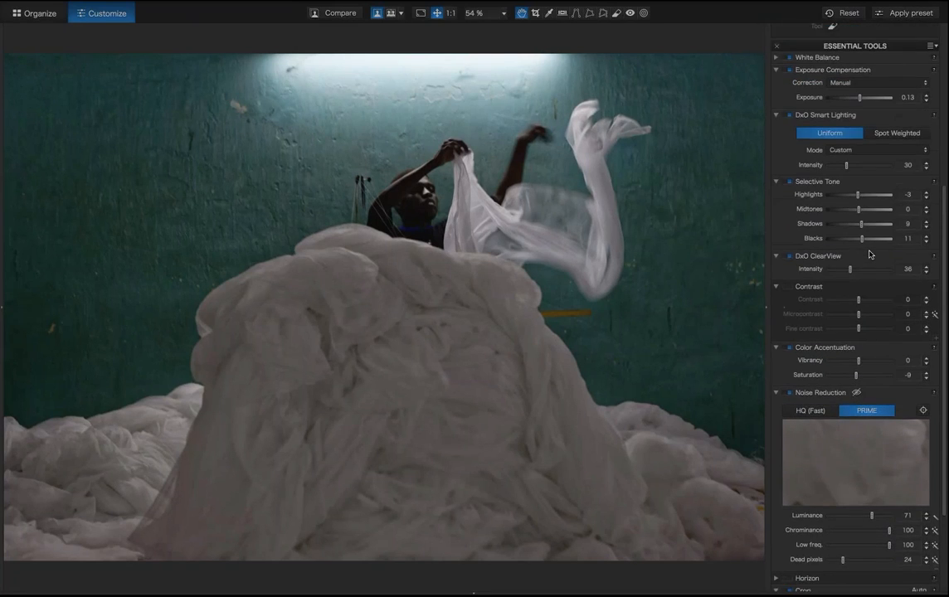
{"action": "scroll", "coordinate": [870, 254], "scroll_direction": "up", "scroll_amount": 2}
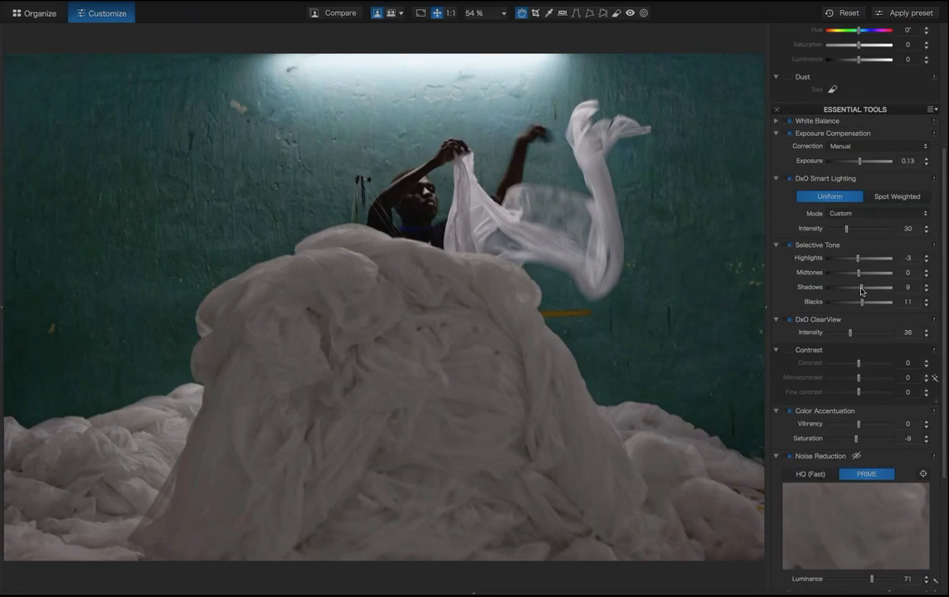
{"action": "left_click_drag", "start_coordinate": [861, 291], "coordinate": [859, 290]}
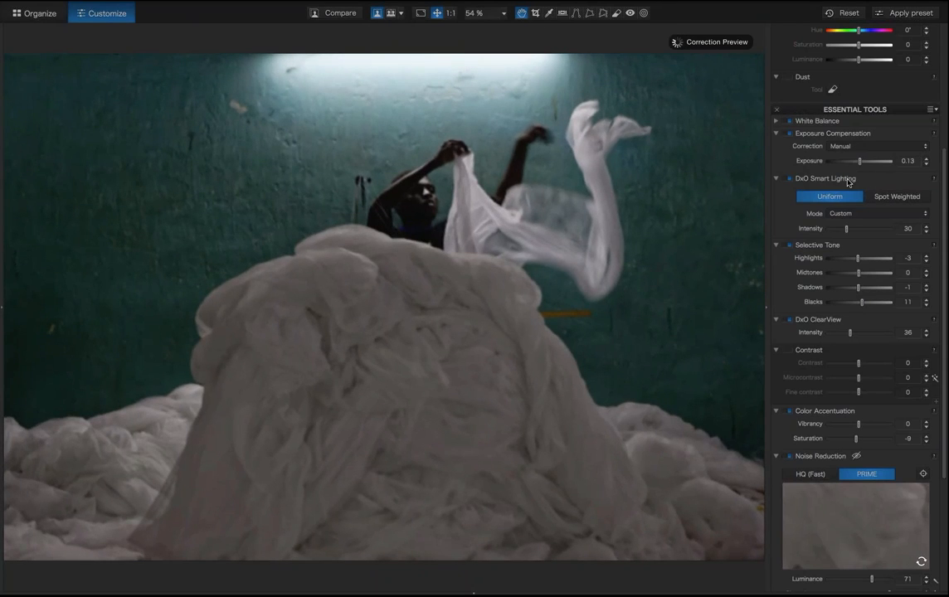
{"action": "scroll", "coordinate": [848, 182], "scroll_direction": "up", "scroll_amount": 5}
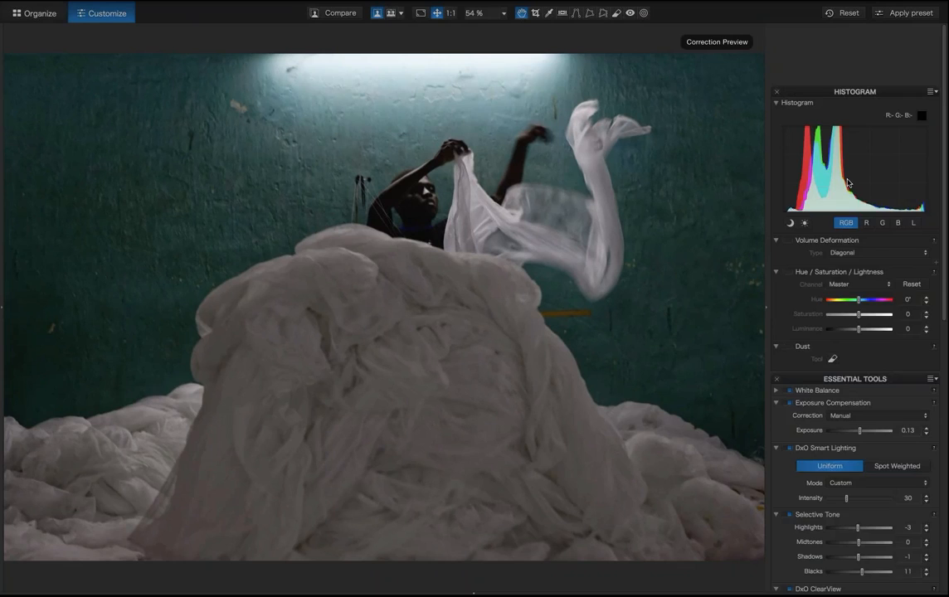
{"action": "scroll", "coordinate": [847, 182], "scroll_direction": "down", "scroll_amount": 2}
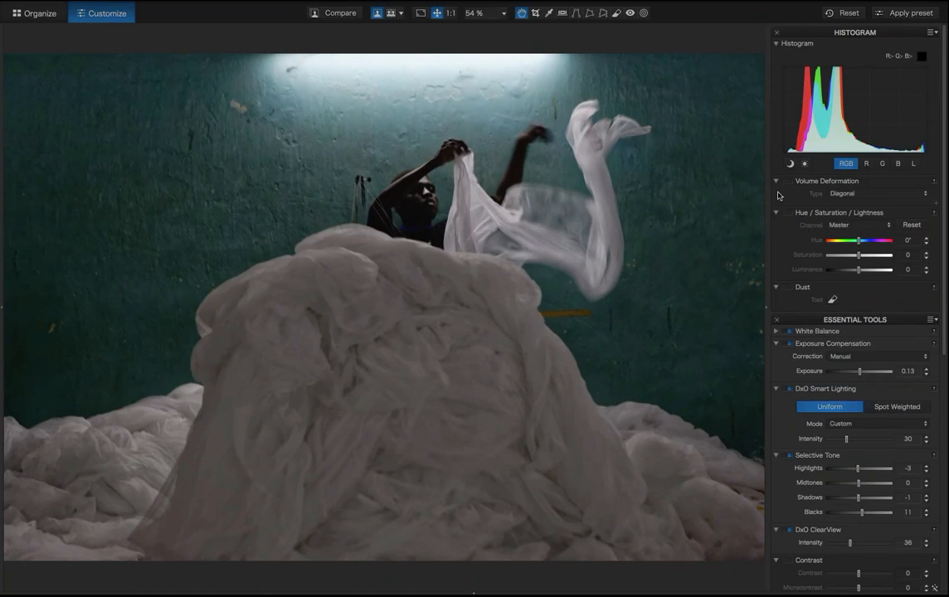
Compare the corrected photo with its as-shot version and open the car interior photo MM7409…9170.CR2 from the filmstrip
{"action": "left_click", "coordinate": [345, 13]}
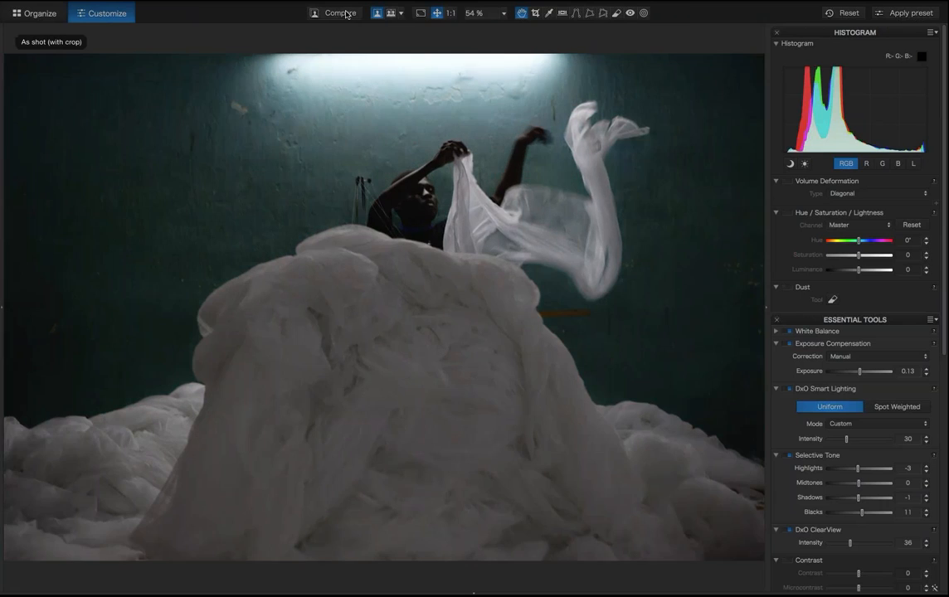
{"action": "left_click", "coordinate": [345, 13]}
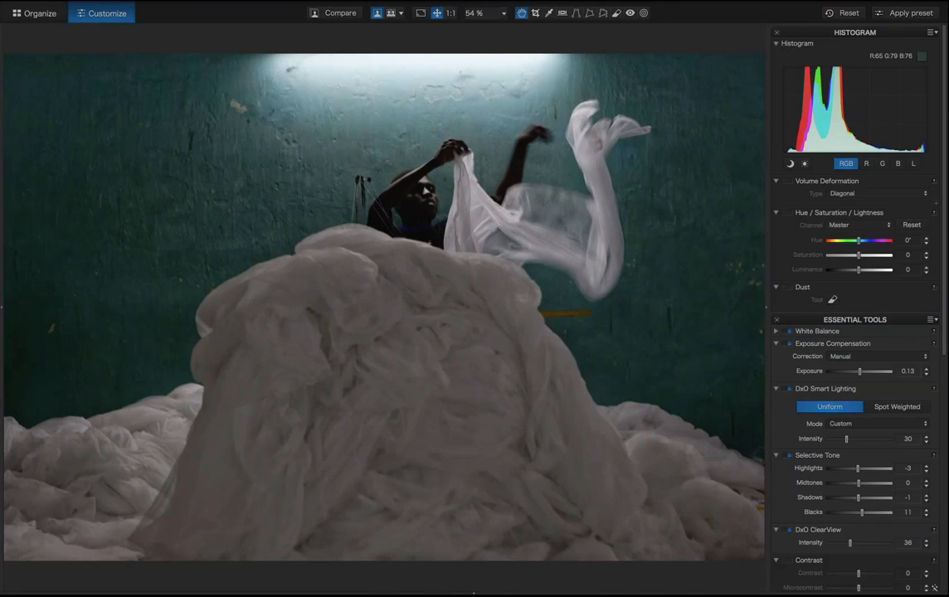
{"action": "key", "text": "ctrl+F9"}
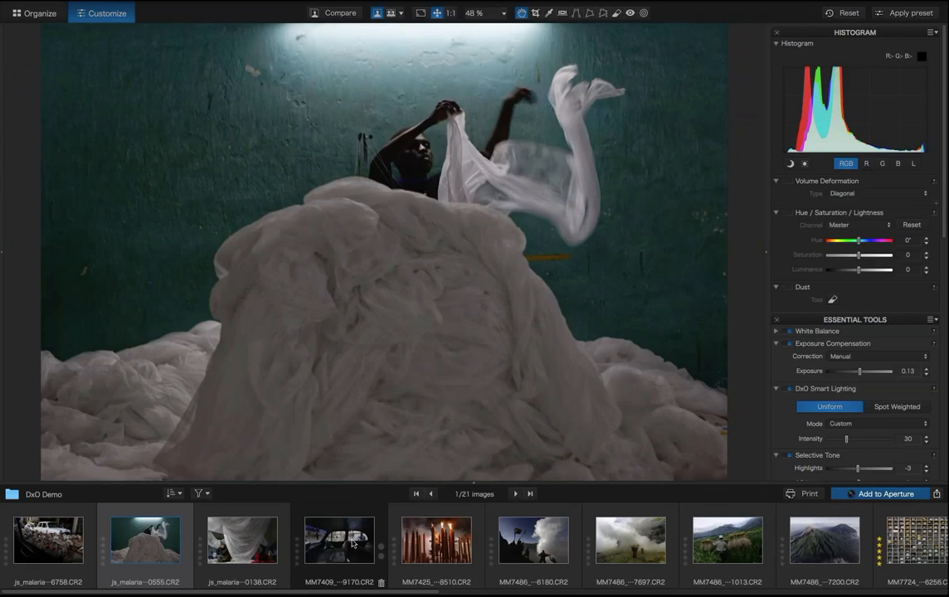
{"action": "left_click", "coordinate": [353, 544]}
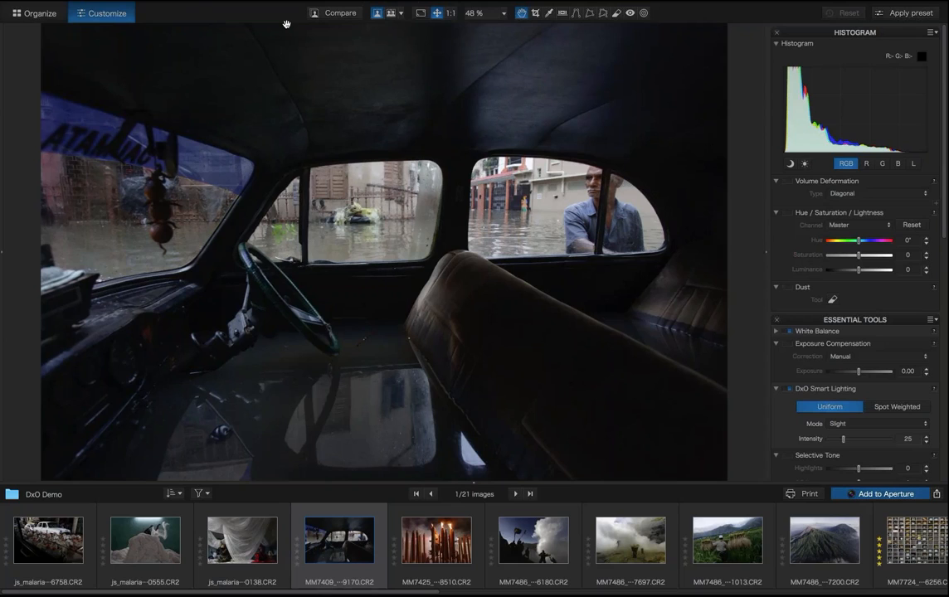
Compare the car interior photo's default correction with the as-shot version several times, watching the dark interior
{"action": "left_click", "coordinate": [340, 15]}
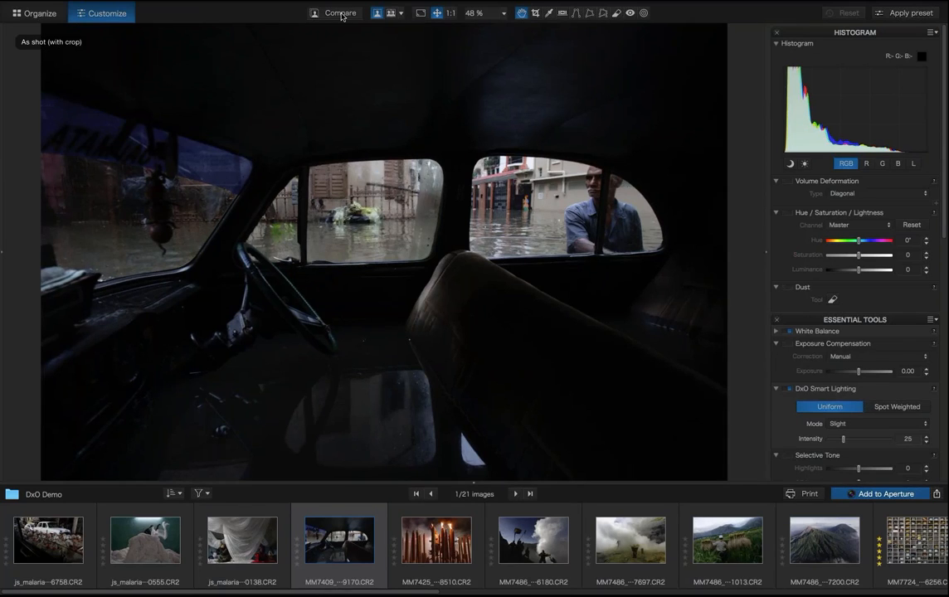
{"action": "left_click", "coordinate": [340, 16]}
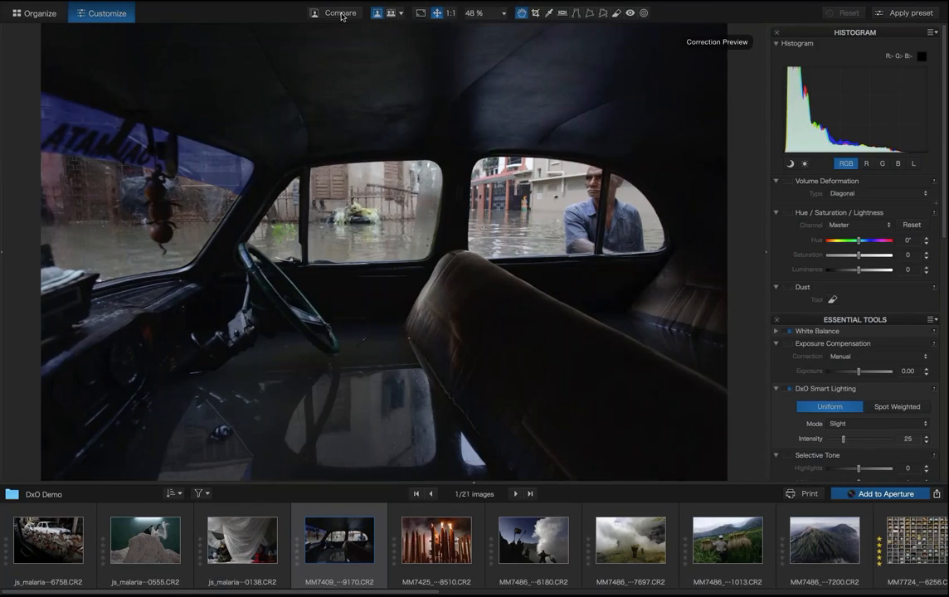
{"action": "left_click", "coordinate": [341, 16]}
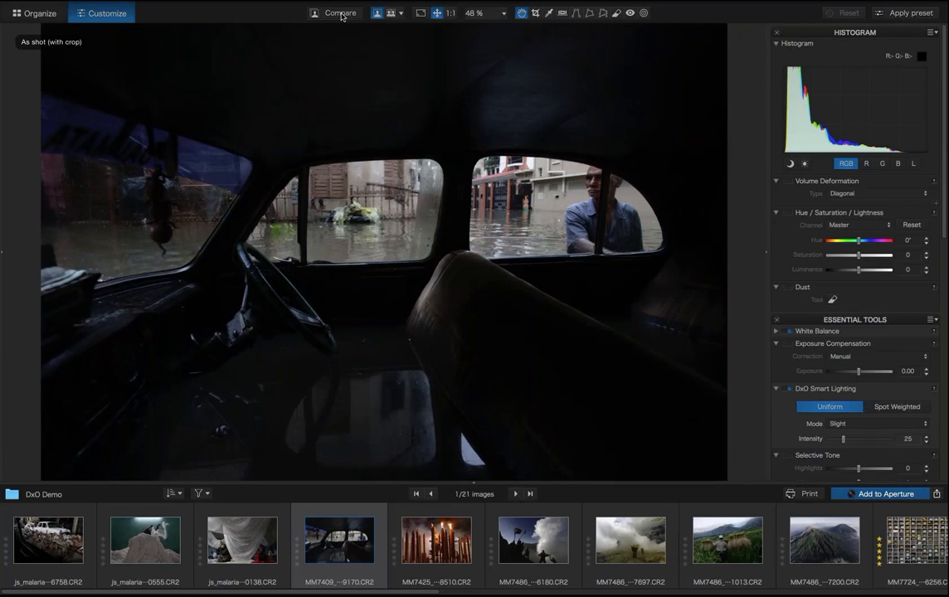
{"action": "left_click", "coordinate": [340, 16]}
{"action": "left_click", "coordinate": [341, 16]}
{"action": "left_click", "coordinate": [341, 16]}
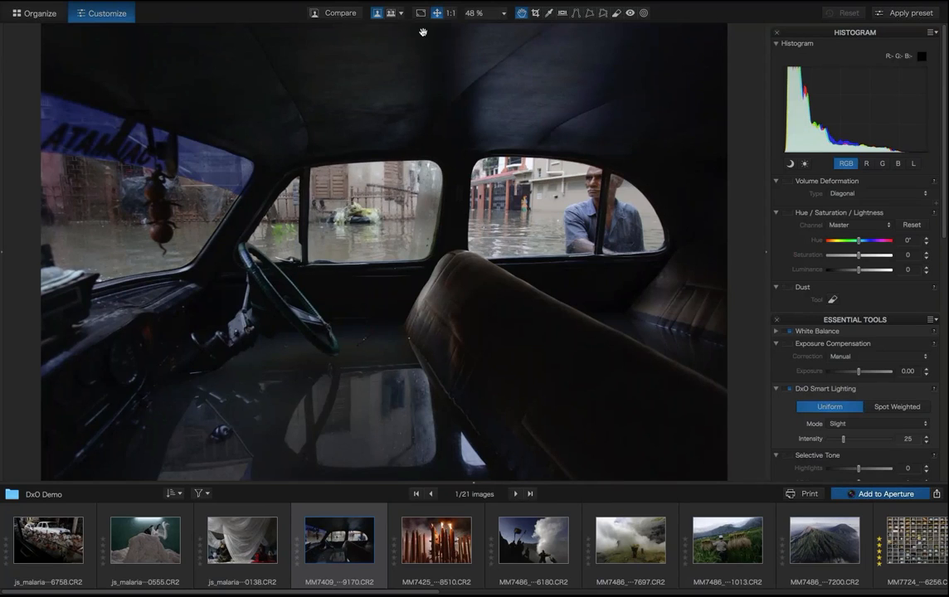
{"action": "left_click", "coordinate": [338, 16]}
{"action": "left_click", "coordinate": [338, 16]}
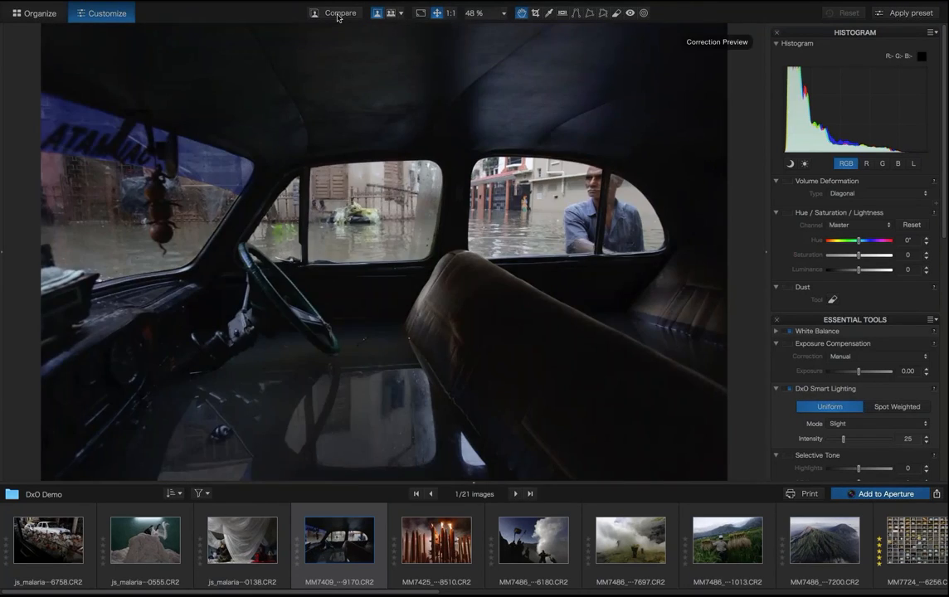
{"action": "left_click", "coordinate": [338, 16]}
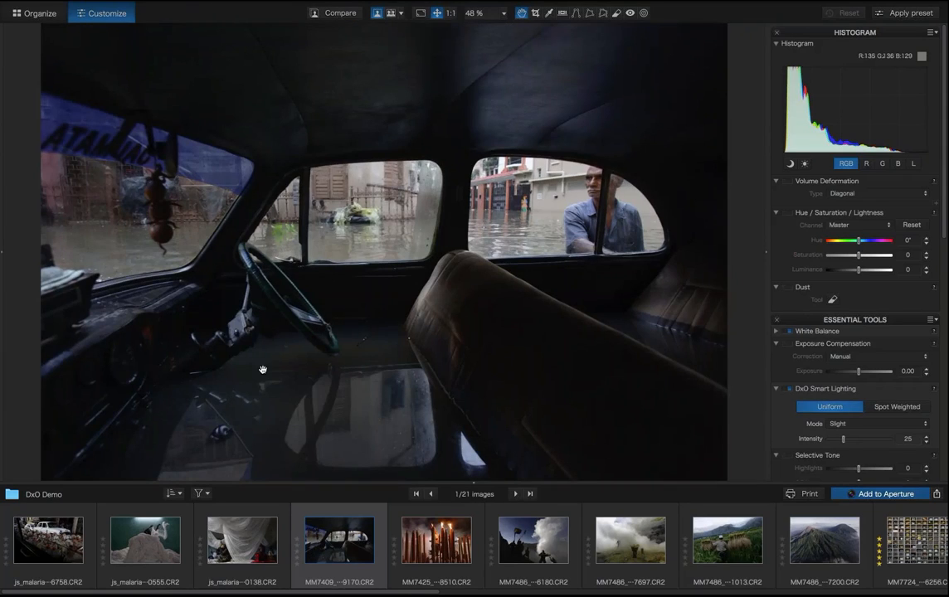
Try a custom DxO Smart Lighting intensity on the car interior photo and return the mode to Slight
{"action": "scroll", "coordinate": [878, 359], "scroll_direction": "down", "scroll_amount": 3}
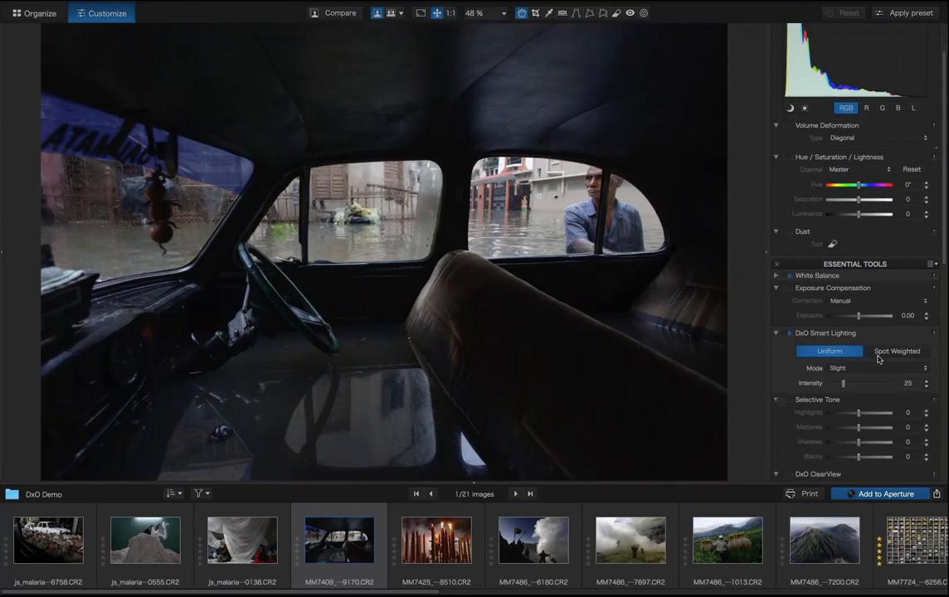
{"action": "mouse_move", "coordinate": [848, 353]}
{"action": "left_mouse_down"}
{"action": "mouse_move", "coordinate": [869, 351]}
{"action": "mouse_move", "coordinate": [842, 351]}
{"action": "left_mouse_up"}
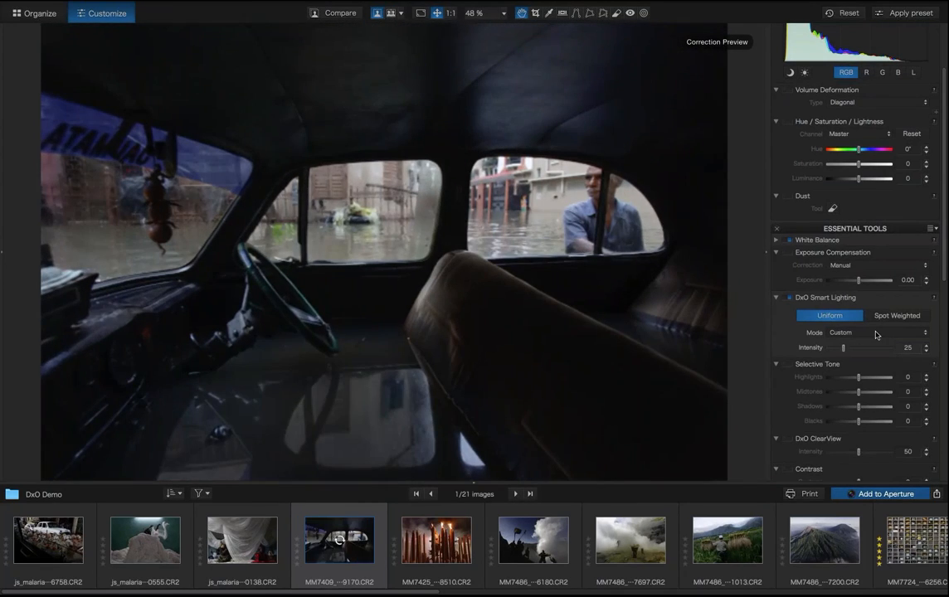
{"action": "left_click", "coordinate": [876, 334]}
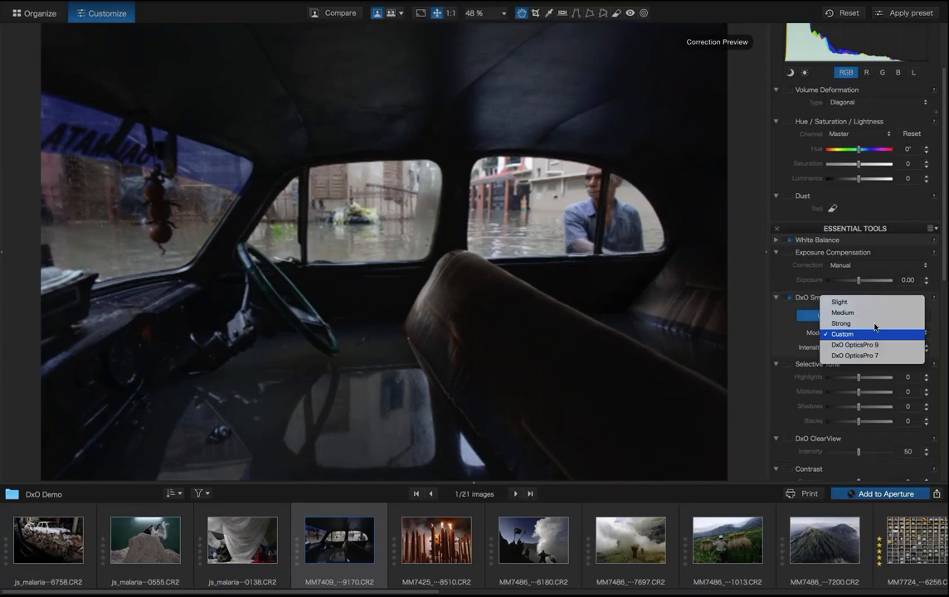
{"action": "left_click", "coordinate": [863, 302]}
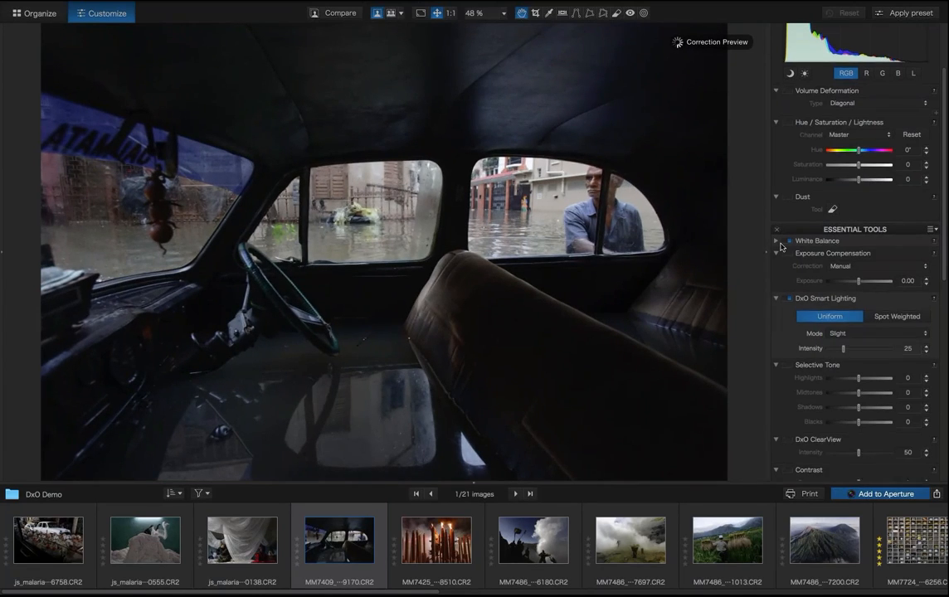
Expand the White Balance settings to check them and collapse them again
{"action": "scroll", "coordinate": [857, 192], "scroll_direction": "up", "scroll_amount": 2}
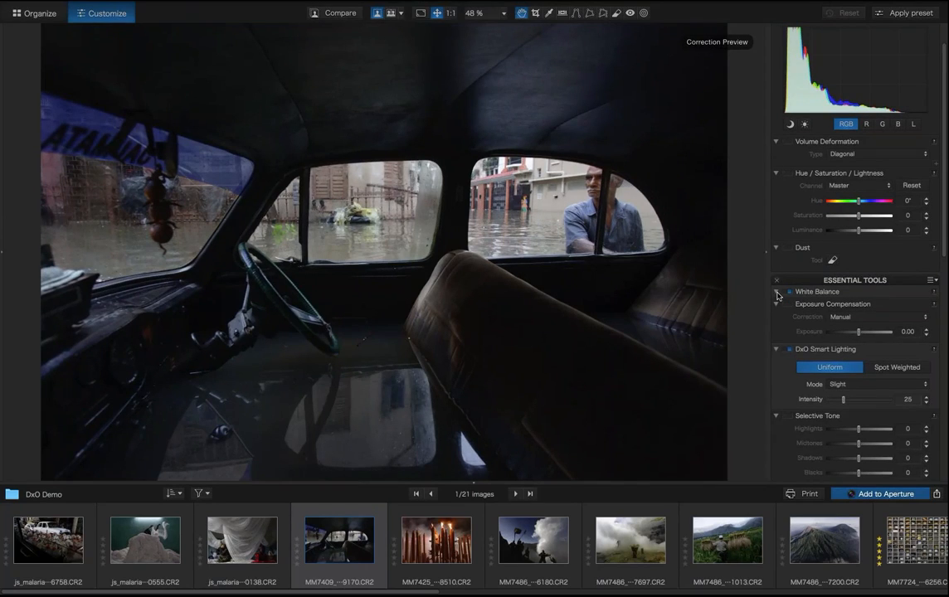
{"action": "left_click", "coordinate": [778, 293]}
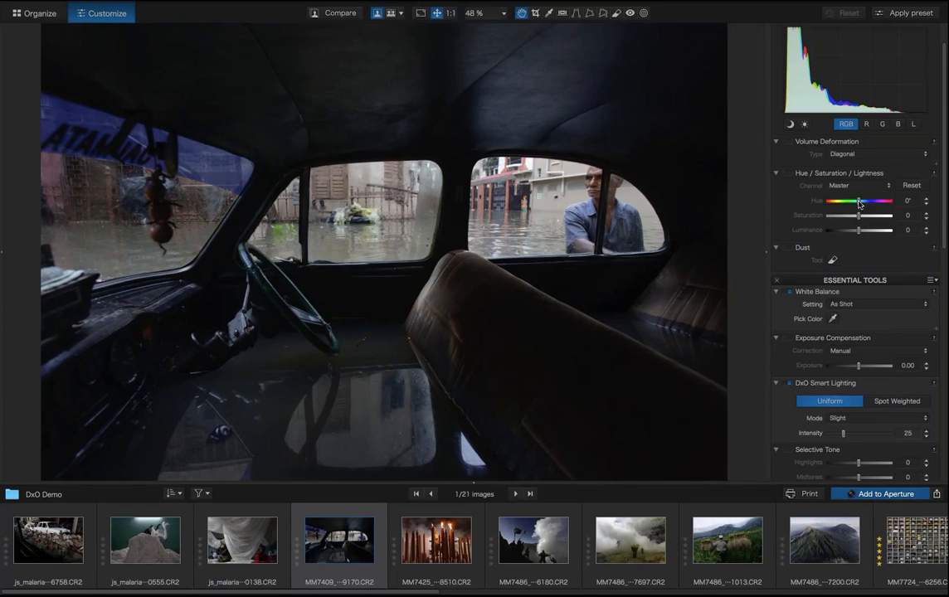
{"action": "left_click", "coordinate": [776, 294]}
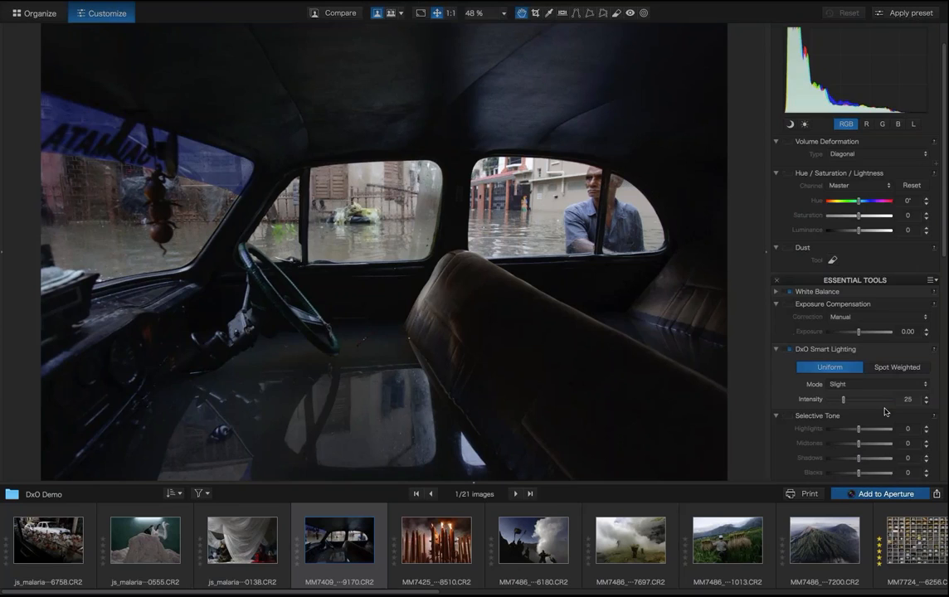
Enable DxO ClearView, check the photo with and without it, and set its Intensity to 32
{"action": "scroll", "coordinate": [885, 411], "scroll_direction": "down", "scroll_amount": 5}
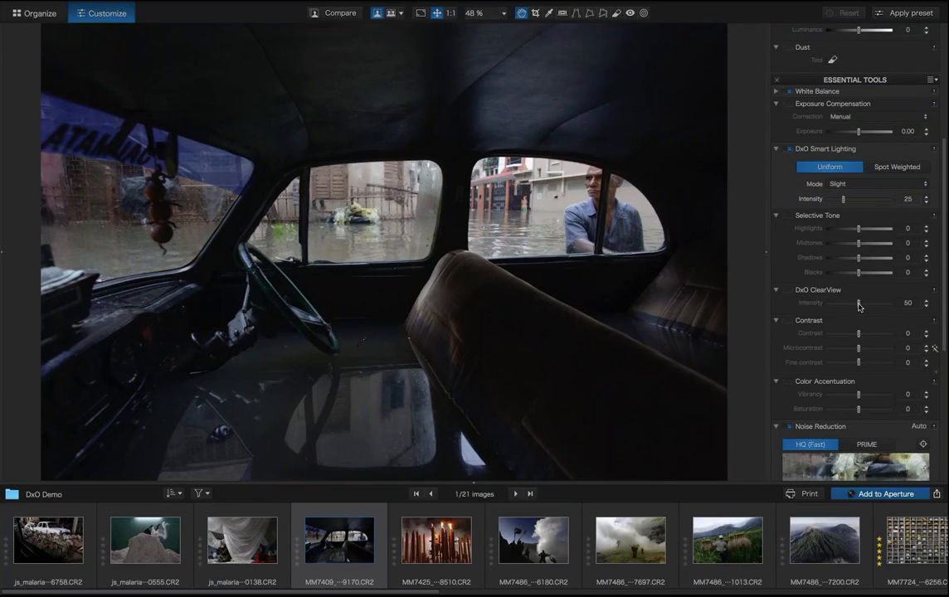
{"action": "left_click_drag", "start_coordinate": [858, 306], "coordinate": [847, 306]}
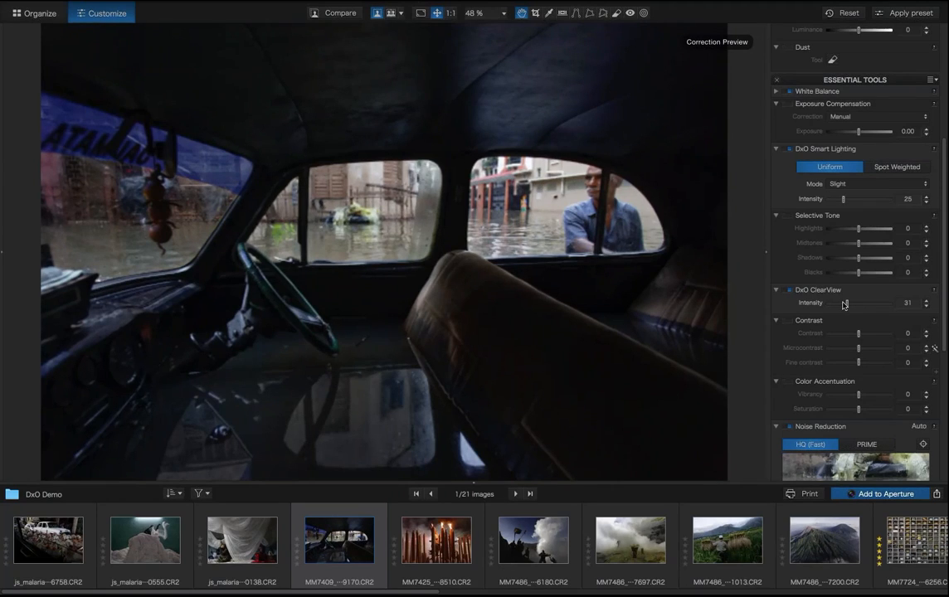
{"action": "left_click_drag", "start_coordinate": [844, 304], "coordinate": [846, 305]}
{"action": "left_click", "coordinate": [788, 290]}
{"action": "left_click", "coordinate": [787, 290]}
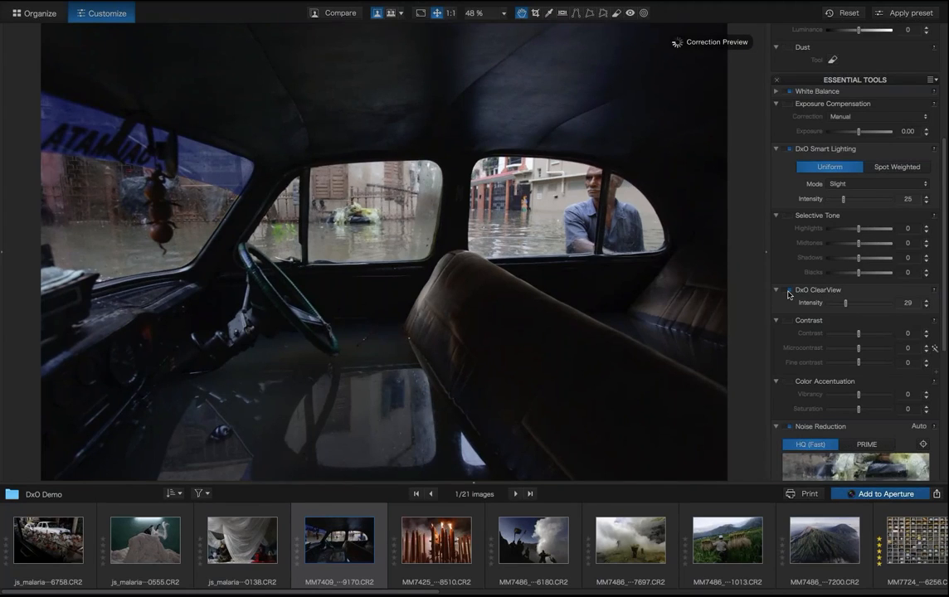
{"action": "left_click_drag", "start_coordinate": [846, 306], "coordinate": [848, 307]}
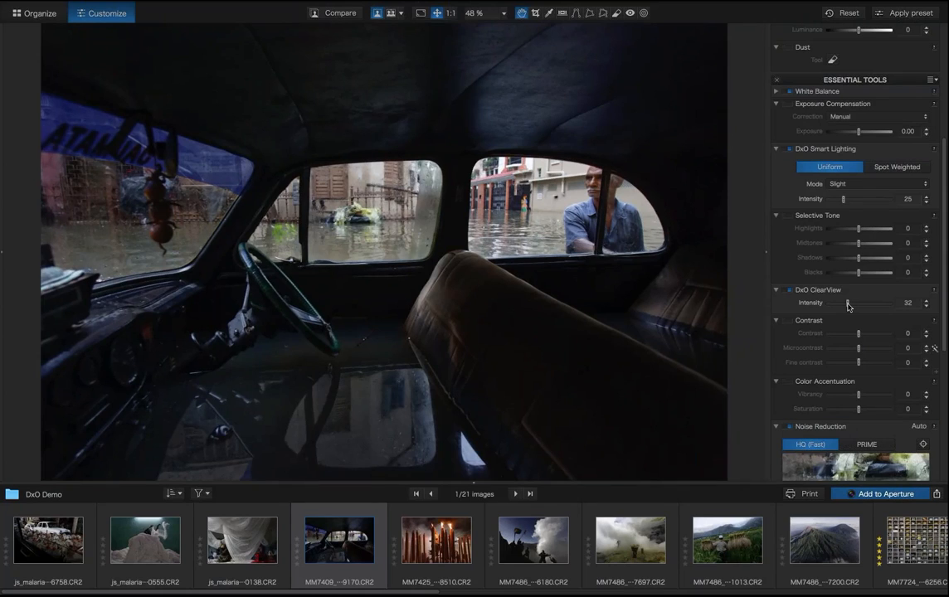
Reveal the original image file in Finder and compare the corrected photo with the as-shot version
{"action": "right_click", "coordinate": [334, 539]}
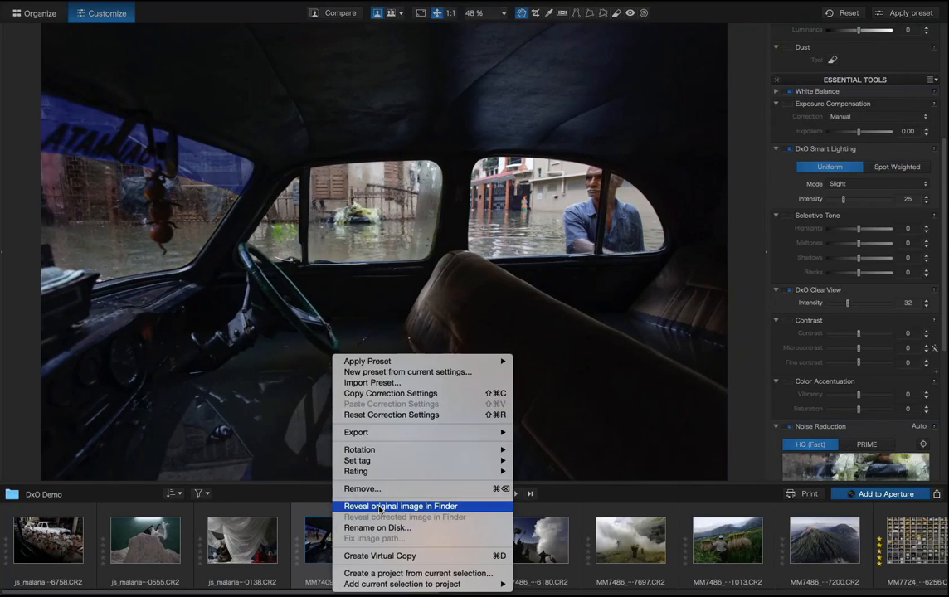
{"action": "left_click", "coordinate": [380, 507]}
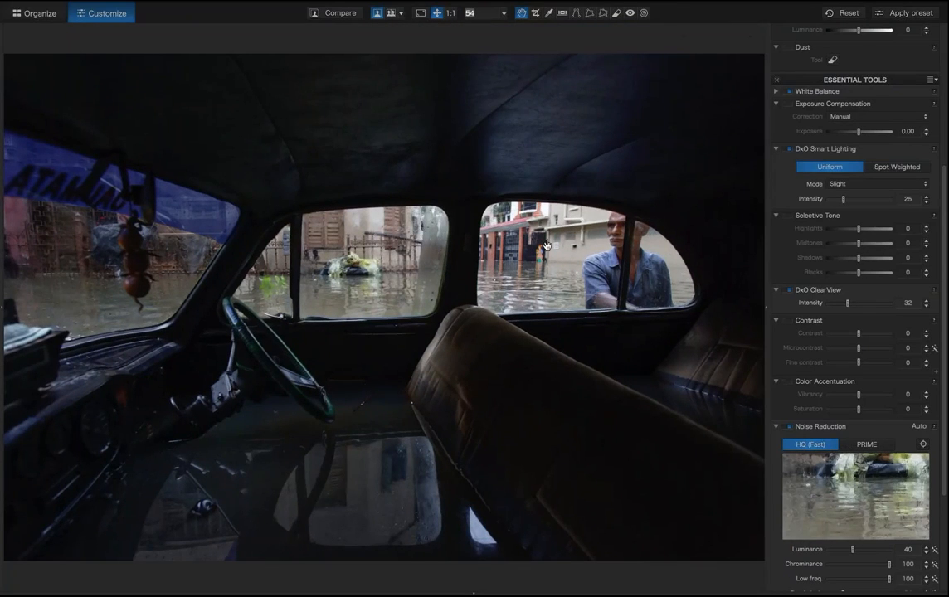
{"action": "left_click", "coordinate": [345, 12]}
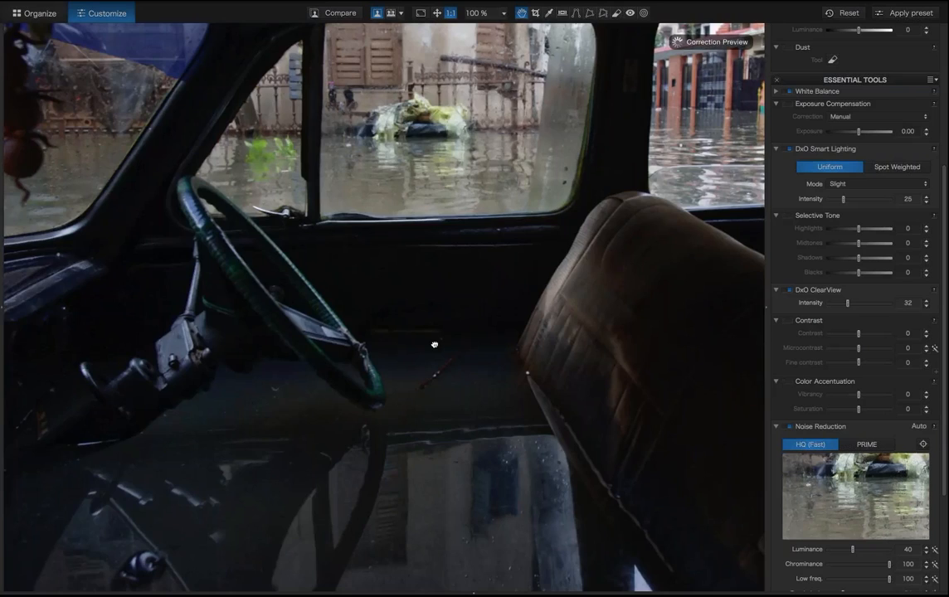
Examine the dark area around the steering column at 180% with Noise Reduction turned off
{"action": "left_click_drag", "start_coordinate": [434, 342], "coordinate": [565, 209]}
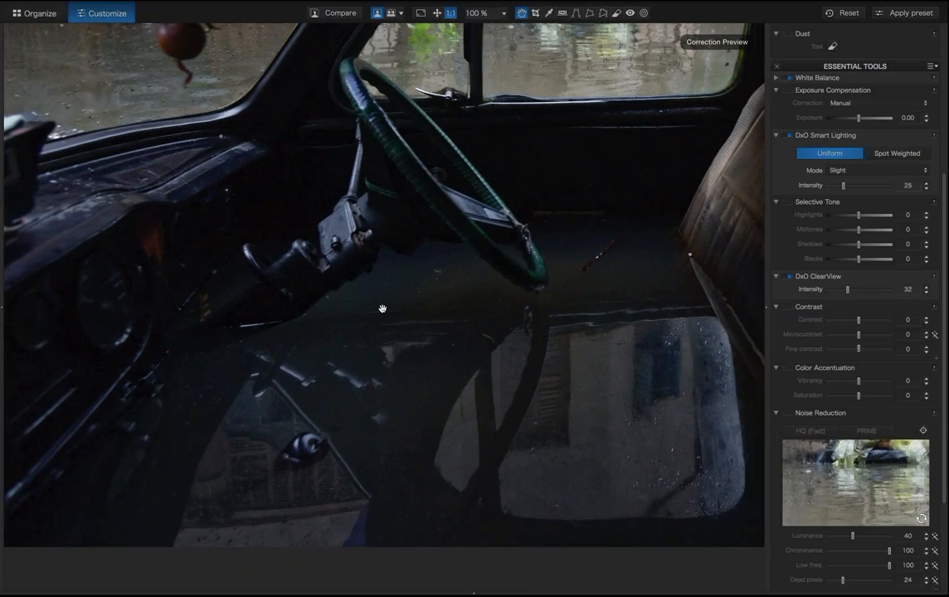
{"action": "scroll", "coordinate": [382, 309], "scroll_direction": "up", "scroll_amount": 2}
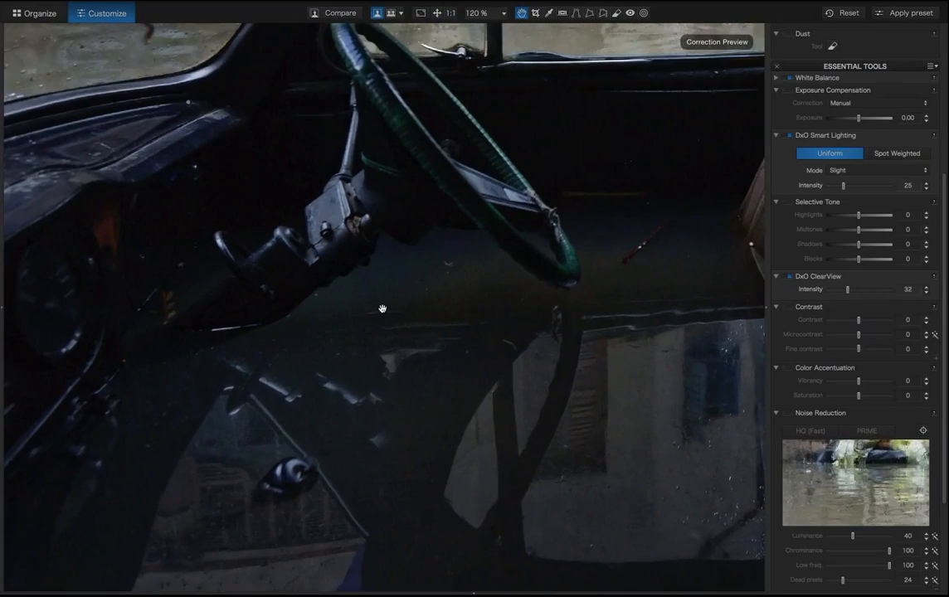
{"action": "scroll", "coordinate": [382, 309], "scroll_direction": "up", "scroll_amount": 3}
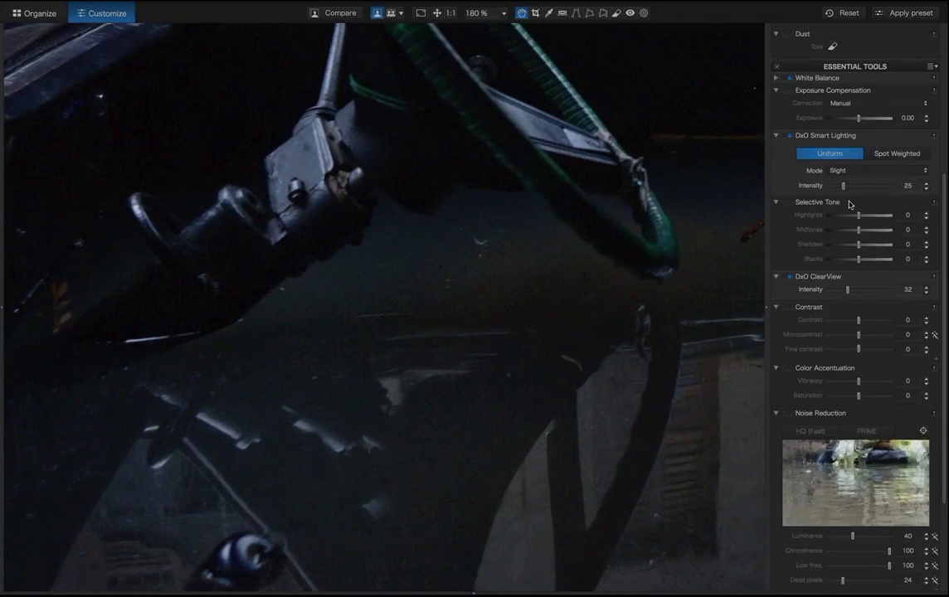
Set the Exposure Compensation of the car interior photo to 0.36
{"action": "scroll", "coordinate": [849, 204], "scroll_direction": "up", "scroll_amount": 2}
{"action": "scroll", "coordinate": [854, 211], "scroll_direction": "up", "scroll_amount": 2}
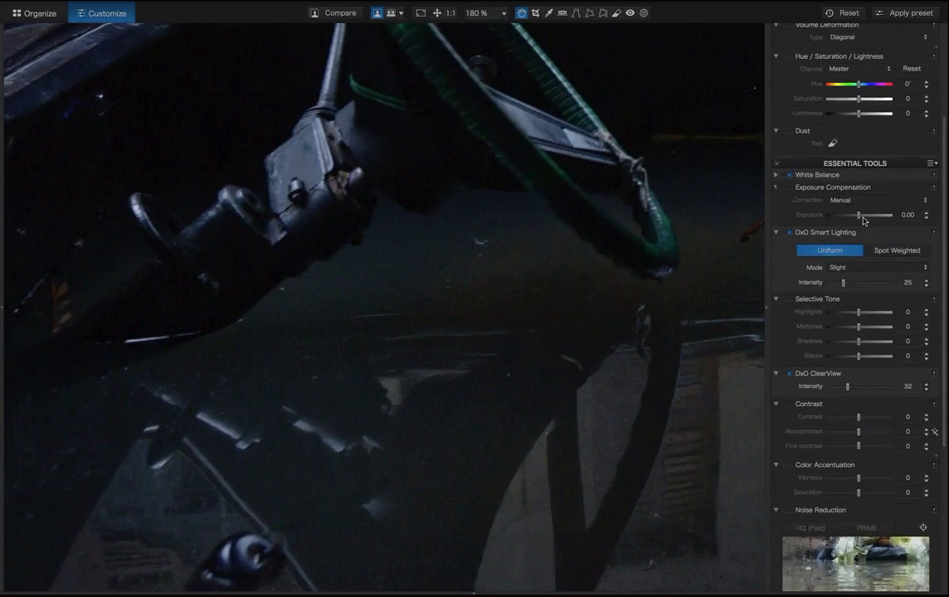
{"action": "left_click_drag", "start_coordinate": [860, 219], "coordinate": [863, 219]}
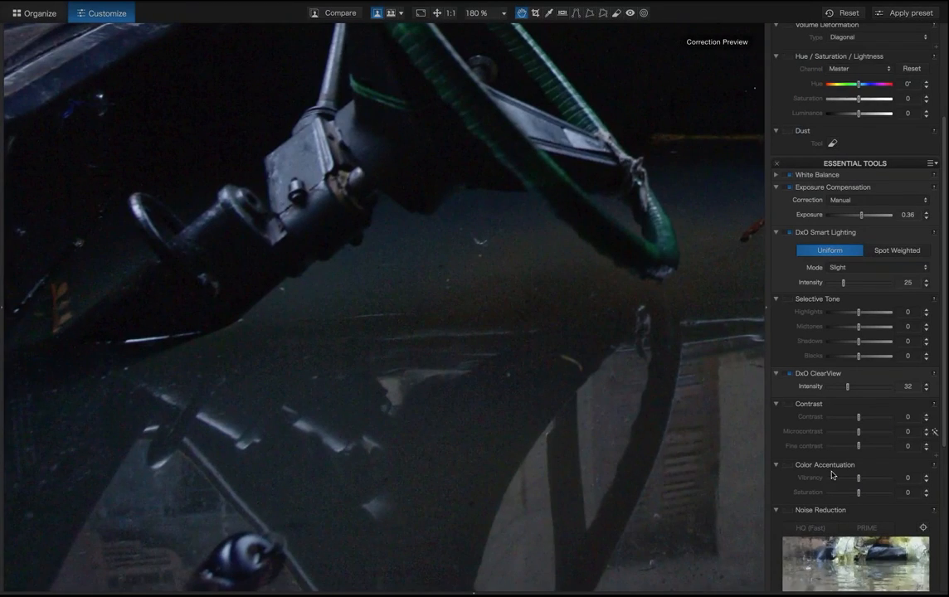
Turn Noise Reduction back on and switch its method to PRIME
{"action": "scroll", "coordinate": [796, 414], "scroll_direction": "down", "scroll_amount": 4}
{"action": "left_click", "coordinate": [786, 408]}
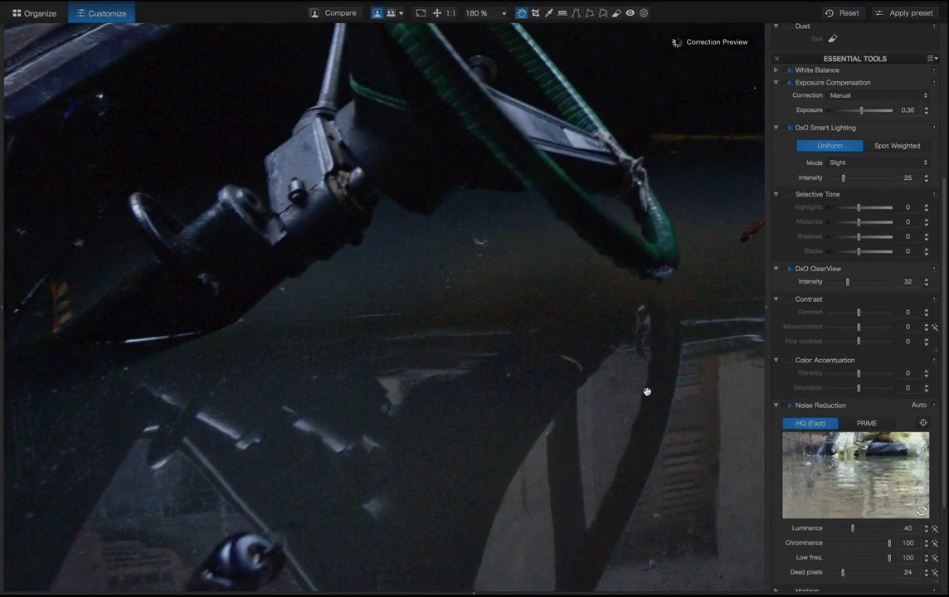
{"action": "left_click", "coordinate": [867, 423]}
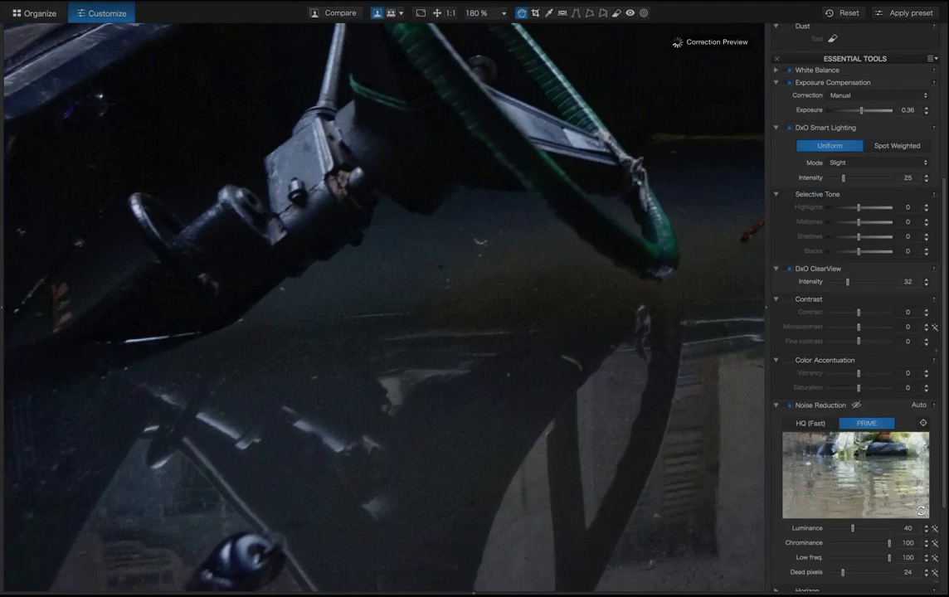
Raise the Noise Reduction Luminance and center its magnifier on the dark water below the steering column
{"action": "left_click", "coordinate": [922, 423]}
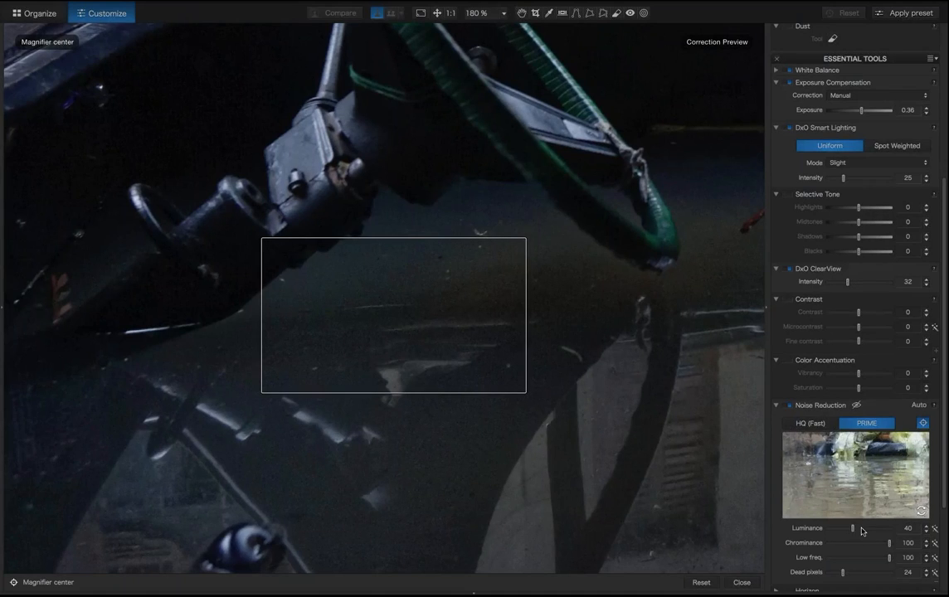
{"action": "left_click_drag", "start_coordinate": [861, 531], "coordinate": [874, 533]}
{"action": "left_click_drag", "start_coordinate": [875, 532], "coordinate": [891, 534]}
{"action": "left_click", "coordinate": [394, 315]}
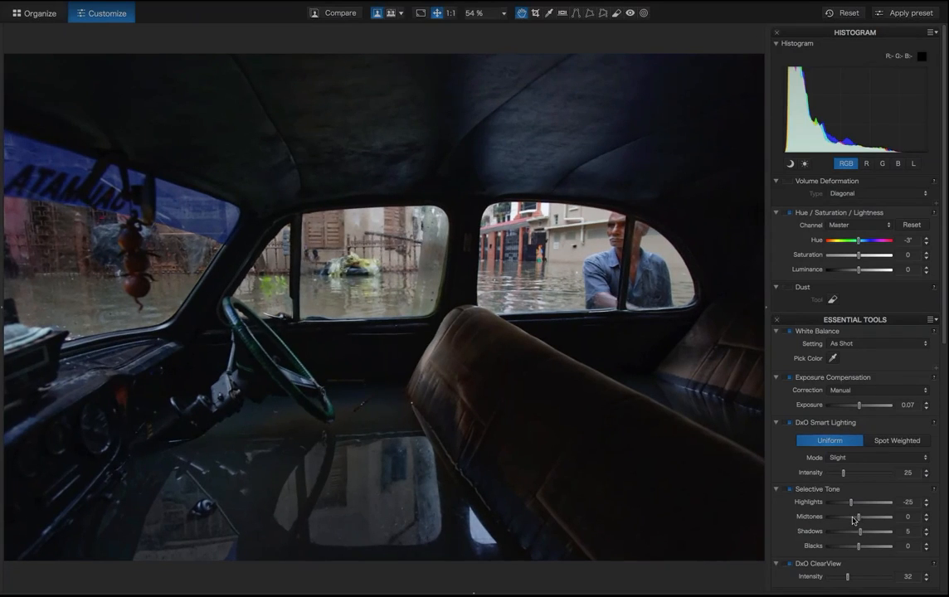
Set the Selective Tone Midtones to -17 and the Saturation of the Master channel to 10
{"action": "left_click_drag", "start_coordinate": [859, 517], "coordinate": [852, 520]}
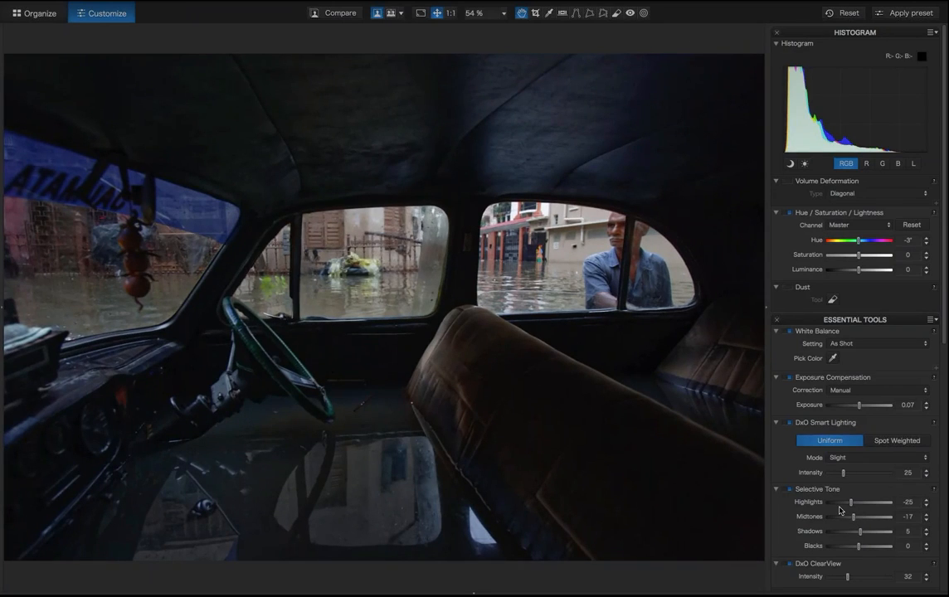
{"action": "left_click_drag", "start_coordinate": [859, 255], "coordinate": [864, 258]}
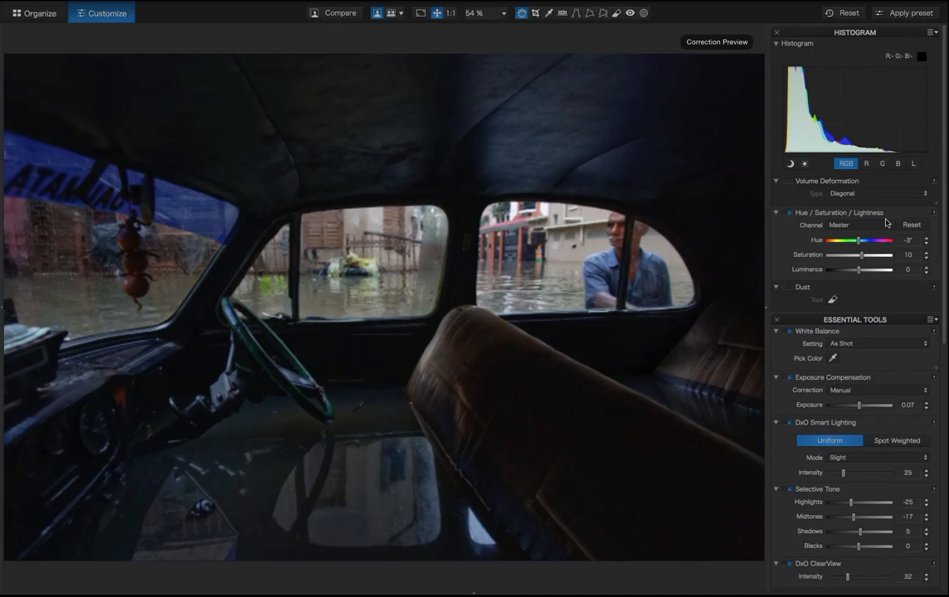
Set the Saturation of the Reds channel to -2 on the car interior photo
{"action": "left_click", "coordinate": [885, 224]}
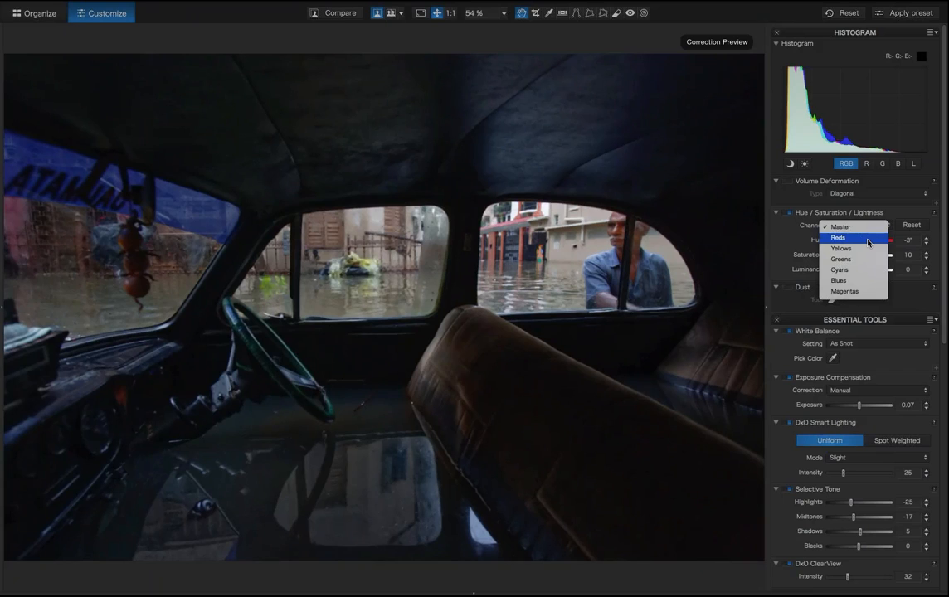
{"action": "left_click", "coordinate": [869, 239]}
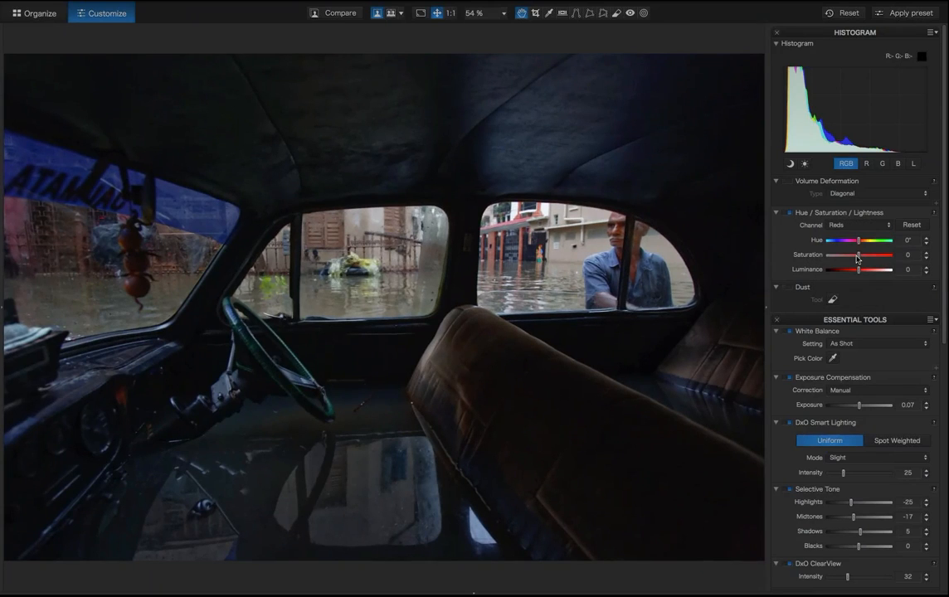
{"action": "left_click", "coordinate": [857, 257]}
{"action": "key", "text": "d"}
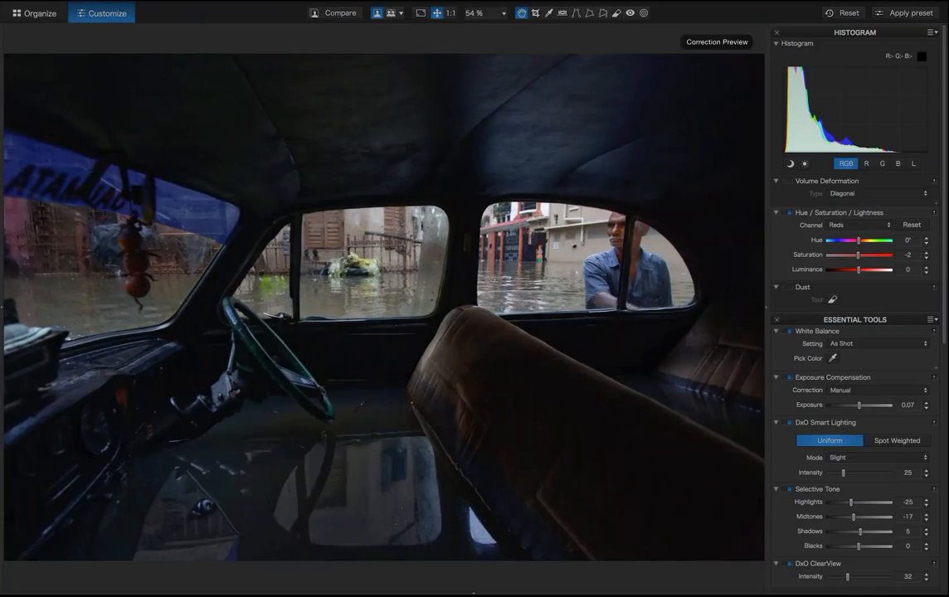
Open the workshop photo with the large wheel (MM7724 ... 1640.CR2) from the DxO Demo folder and compare it with its as-shot version
{"action": "key", "text": "ctrl+F9"}
{"action": "scroll", "coordinate": [622, 525], "scroll_direction": "right", "scroll_amount": 5}
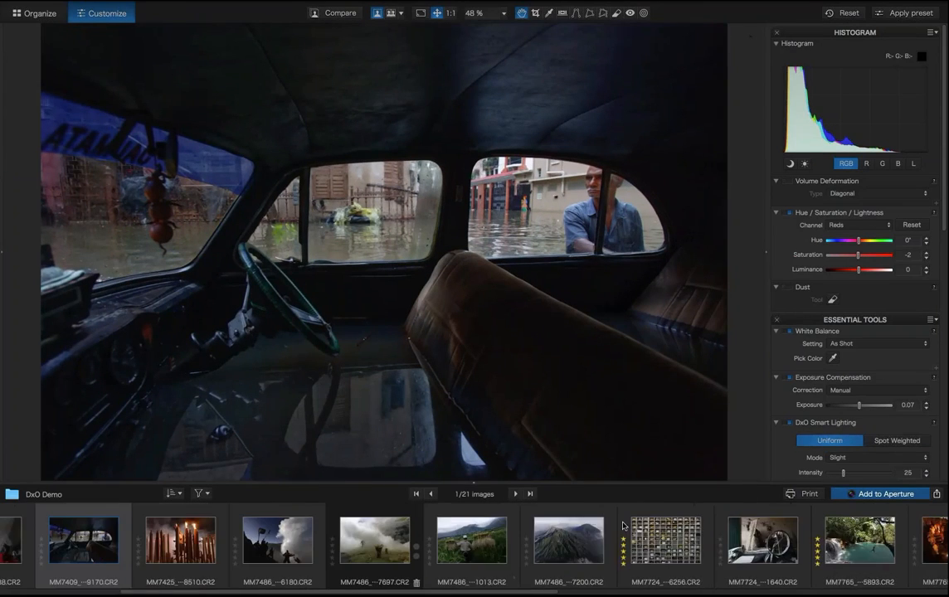
{"action": "scroll", "coordinate": [614, 530], "scroll_direction": "right", "scroll_amount": 3}
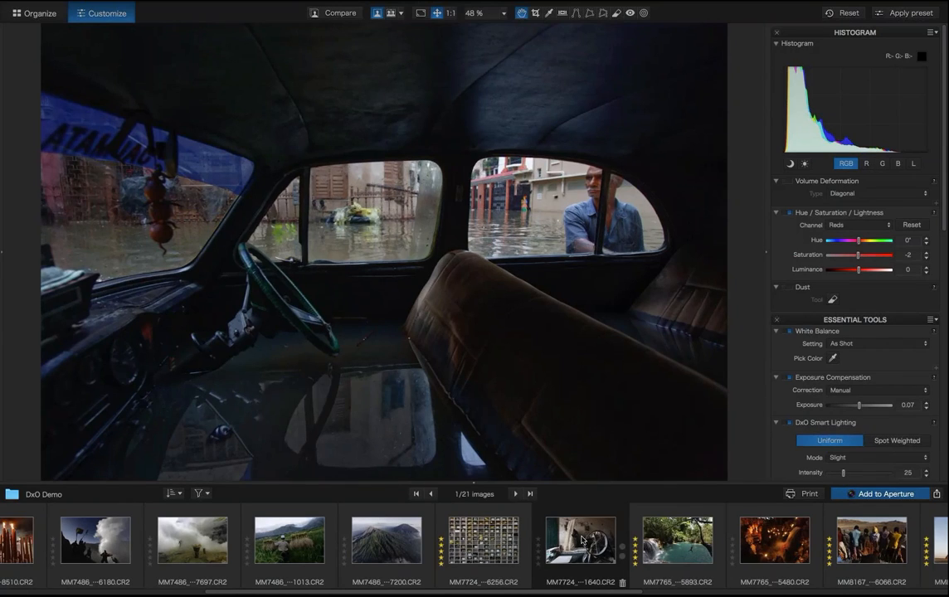
{"action": "scroll", "coordinate": [582, 540], "scroll_direction": "right", "scroll_amount": 8}
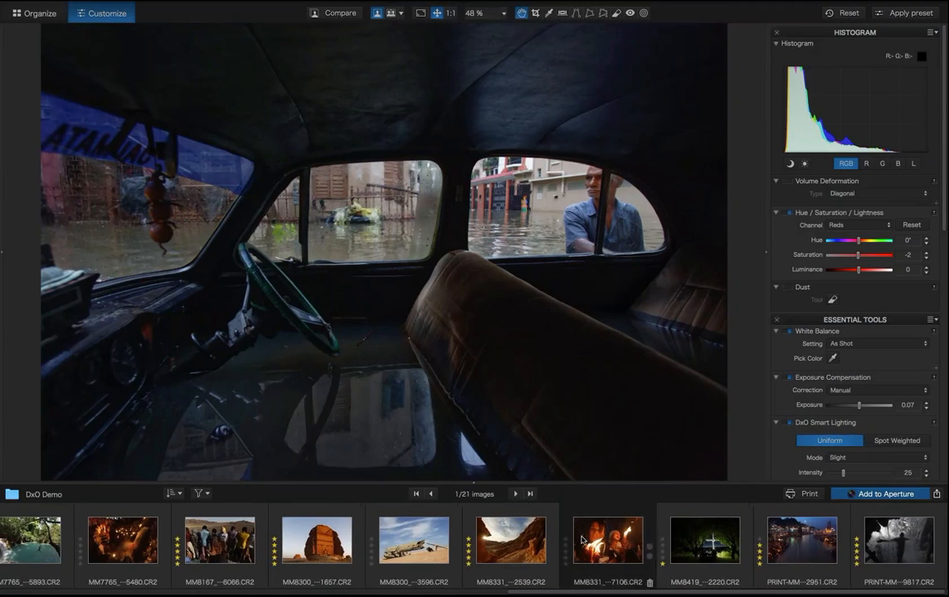
{"action": "scroll", "coordinate": [582, 540], "scroll_direction": "left", "scroll_amount": 4}
{"action": "scroll", "coordinate": [582, 540], "scroll_direction": "left", "scroll_amount": 5}
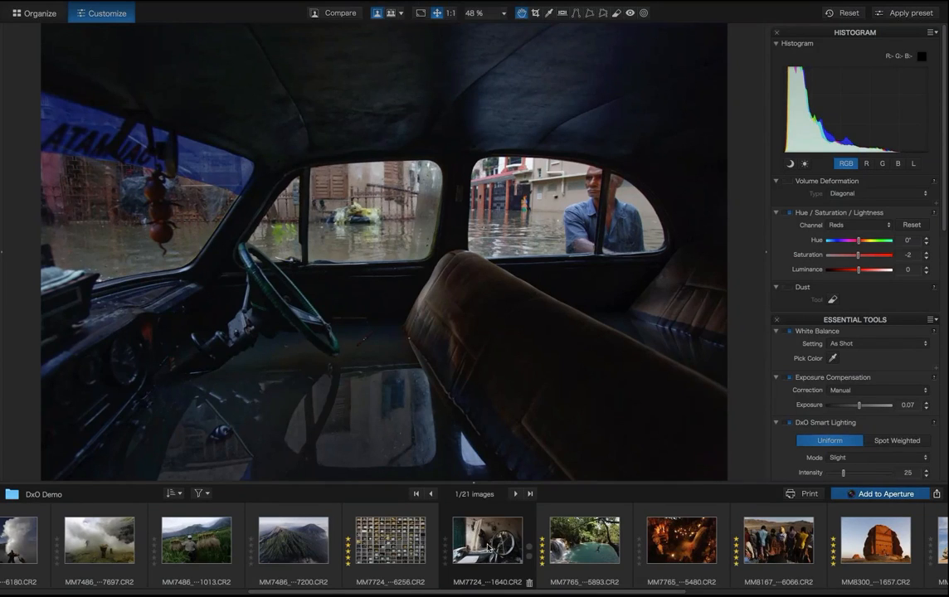
{"action": "left_click", "coordinate": [472, 522]}
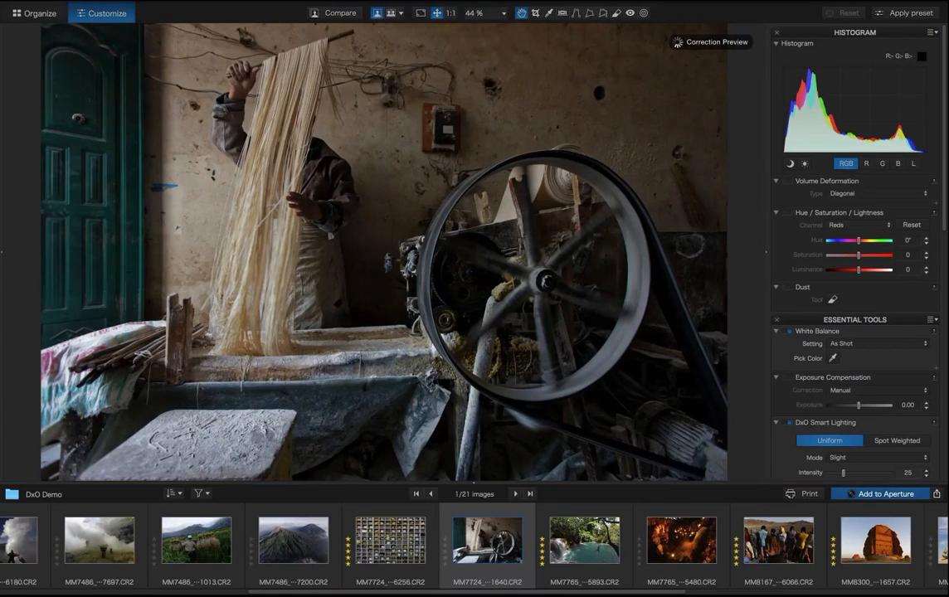
{"action": "left_click", "coordinate": [473, 482]}
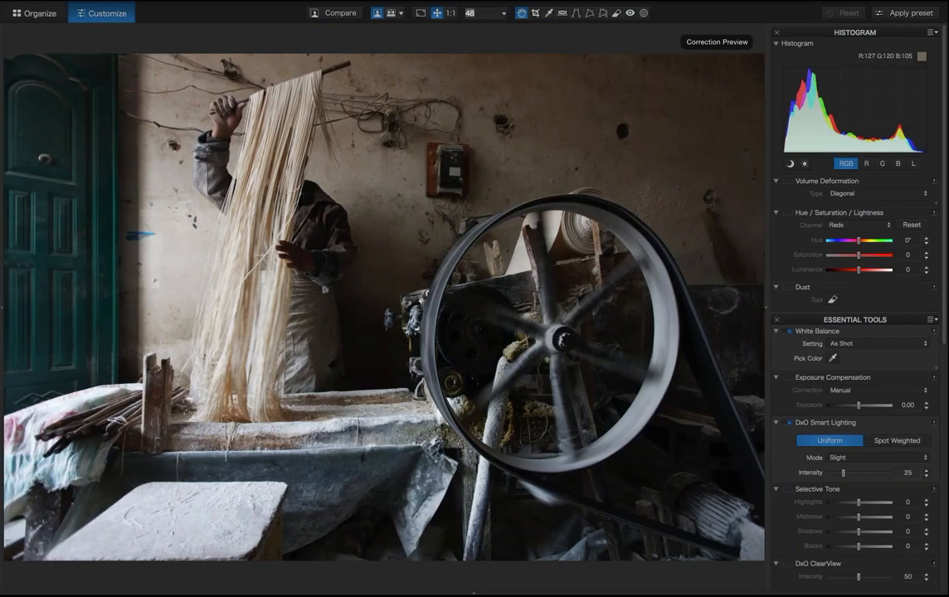
{"action": "key", "text": "d"}
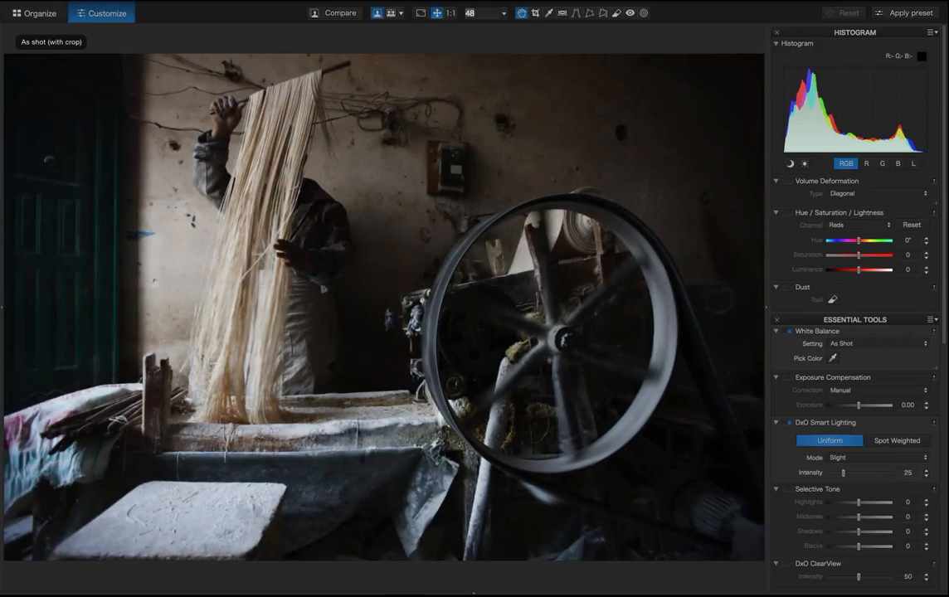
{"action": "key", "text": "d"}
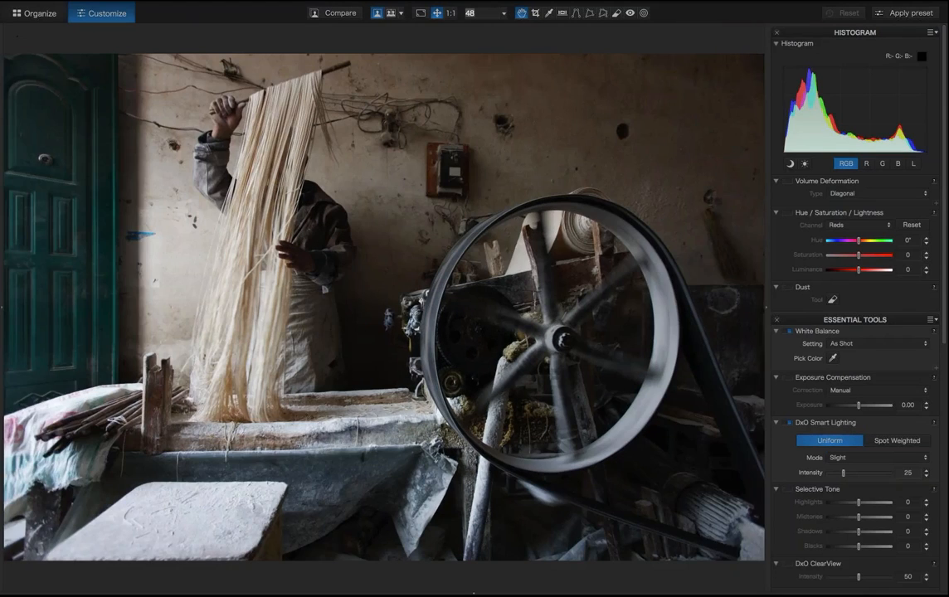
Set the workshop photo's Exposure Compensation to -0.63 and its DxO ClearView Intensity to 46
{"action": "scroll", "coordinate": [854, 307], "scroll_direction": "up", "scroll_amount": 1}
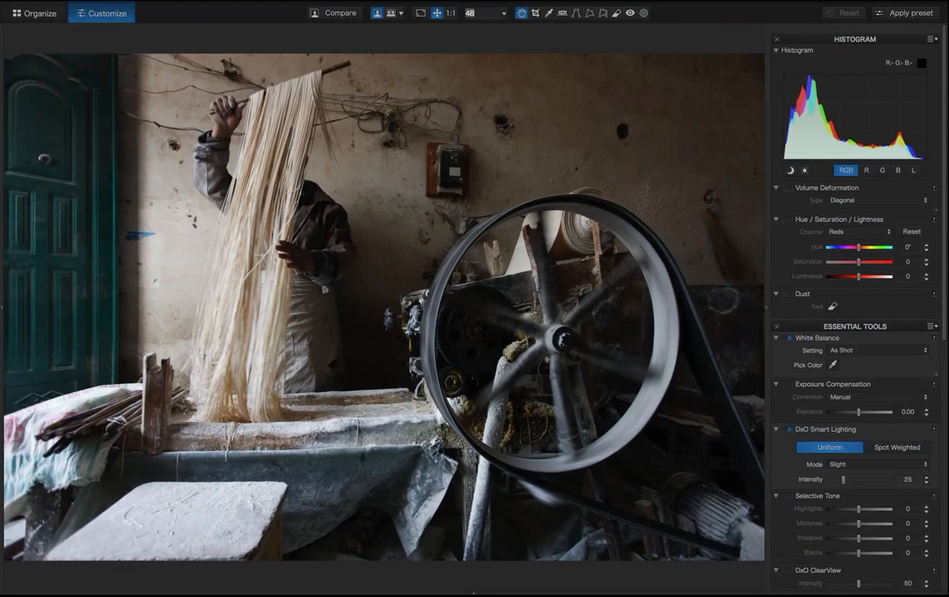
{"action": "scroll", "coordinate": [858, 412], "scroll_direction": "down", "scroll_amount": 1}
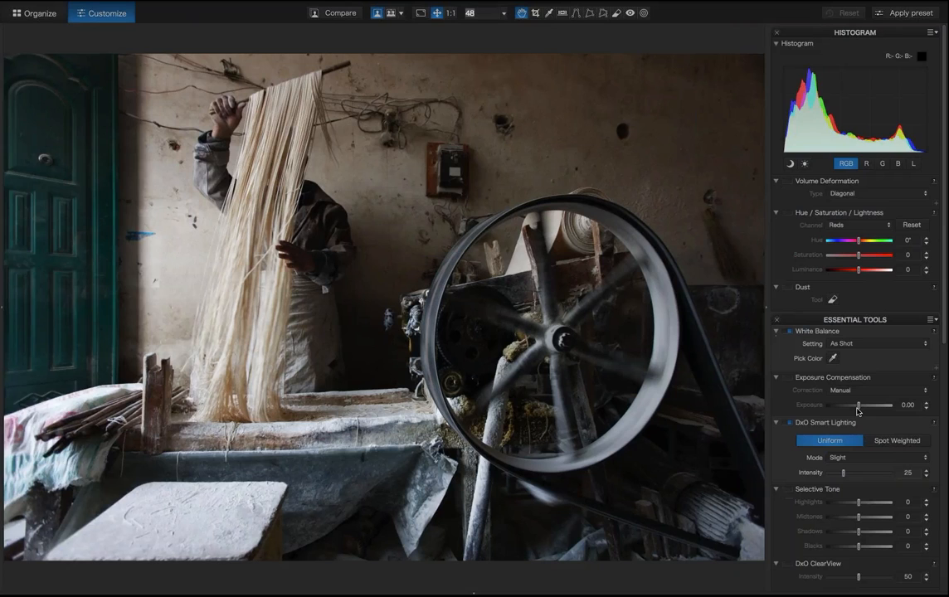
{"action": "left_click_drag", "start_coordinate": [857, 411], "coordinate": [853, 412]}
{"action": "scroll", "coordinate": [852, 427], "scroll_direction": "down", "scroll_amount": 10}
{"action": "scroll", "coordinate": [852, 443], "scroll_direction": "down", "scroll_amount": 10}
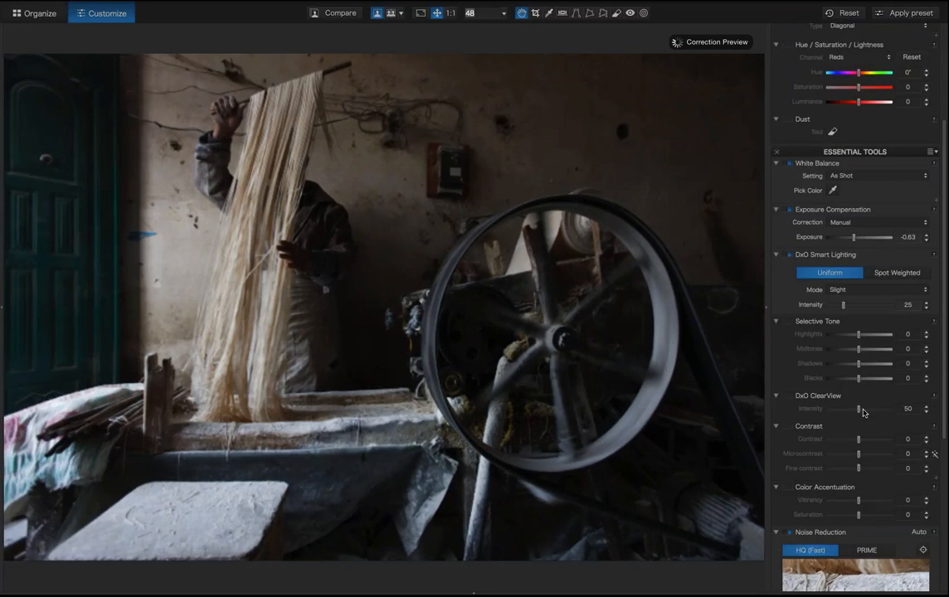
{"action": "left_click_drag", "start_coordinate": [860, 411], "coordinate": [863, 413]}
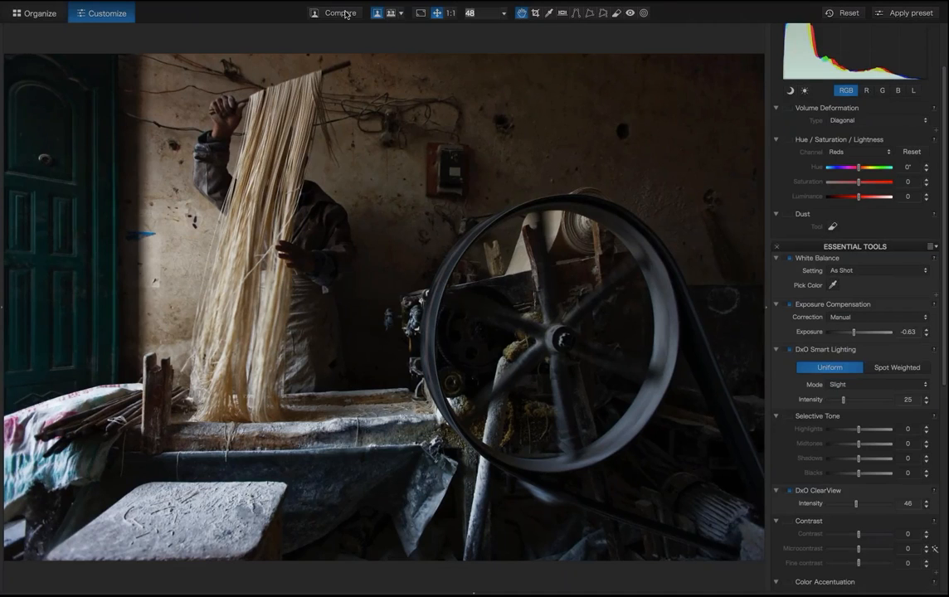
Compare the edit with the as-shot version, and set the Selective Tone Highlights to -19, Midtones to 12 and Shadows to 14
{"action": "left_click", "coordinate": [346, 15]}
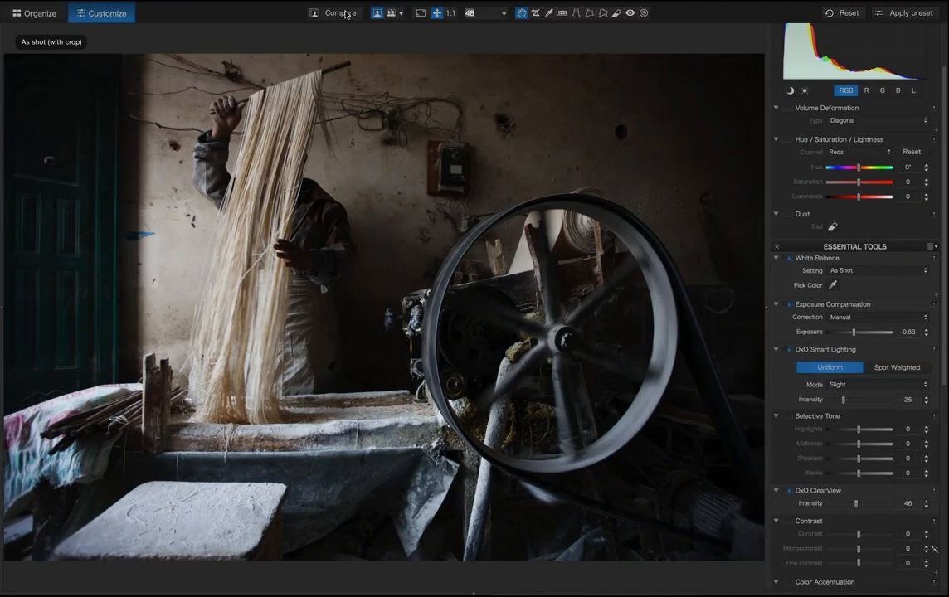
{"action": "left_click", "coordinate": [346, 15]}
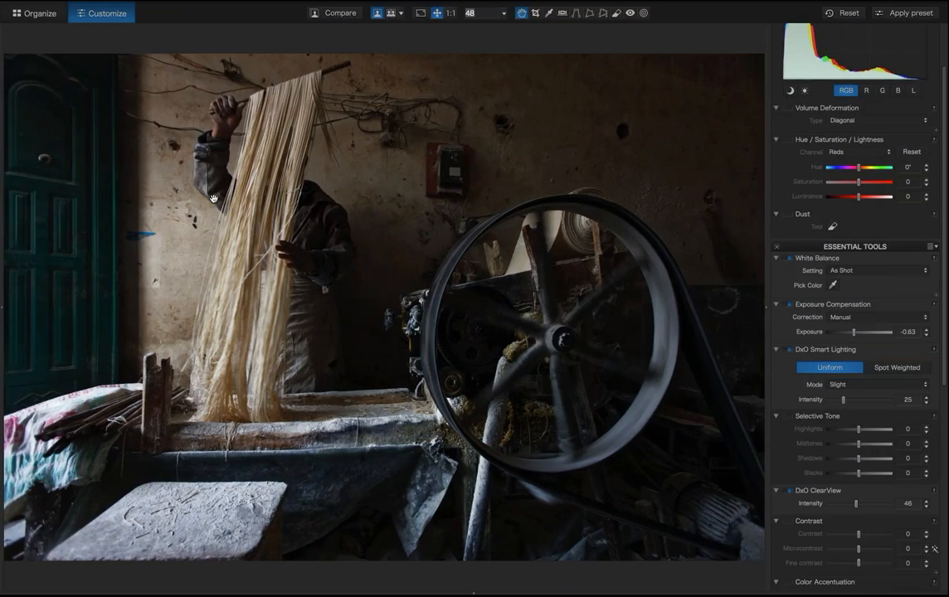
{"action": "scroll", "coordinate": [855, 382], "scroll_direction": "down", "scroll_amount": 2}
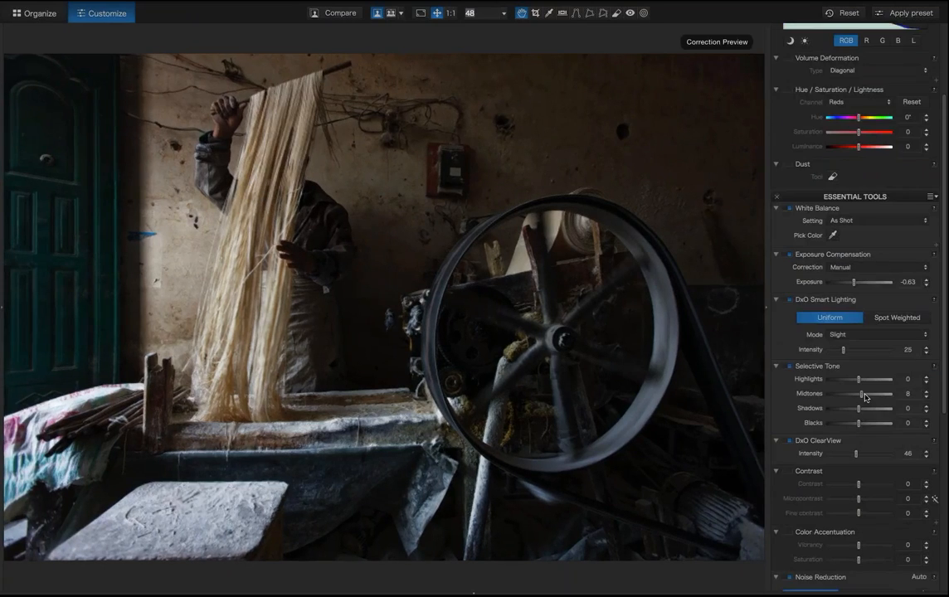
{"action": "mouse_move", "coordinate": [859, 394]}
{"action": "left_mouse_down"}
{"action": "mouse_move", "coordinate": [864, 412]}
{"action": "mouse_move", "coordinate": [850, 382]}
{"action": "left_mouse_up"}
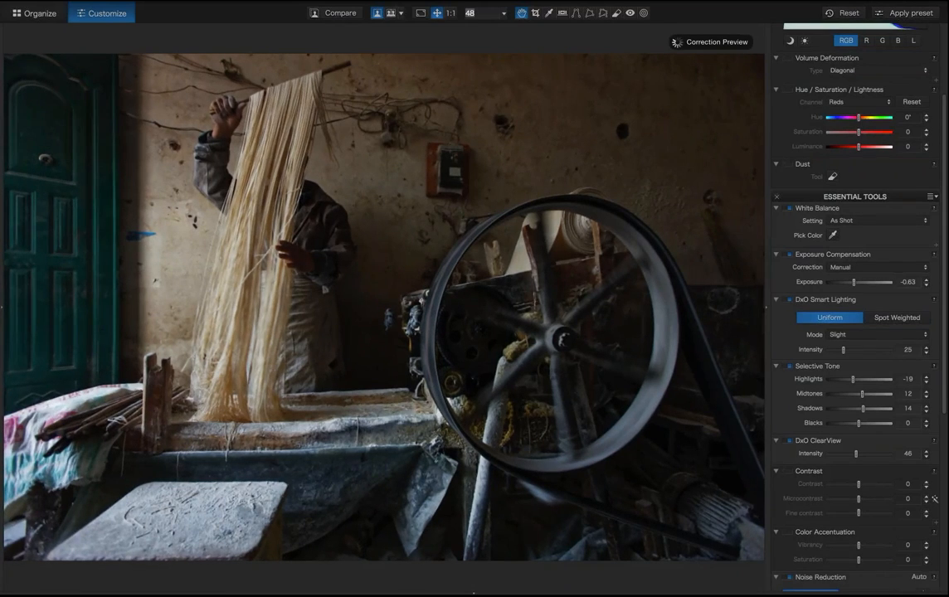
Inspect the hanging strands, wheel and wall at 100% zoom, and compare the whole photo with its as-shot version
{"action": "left_click", "coordinate": [450, 13]}
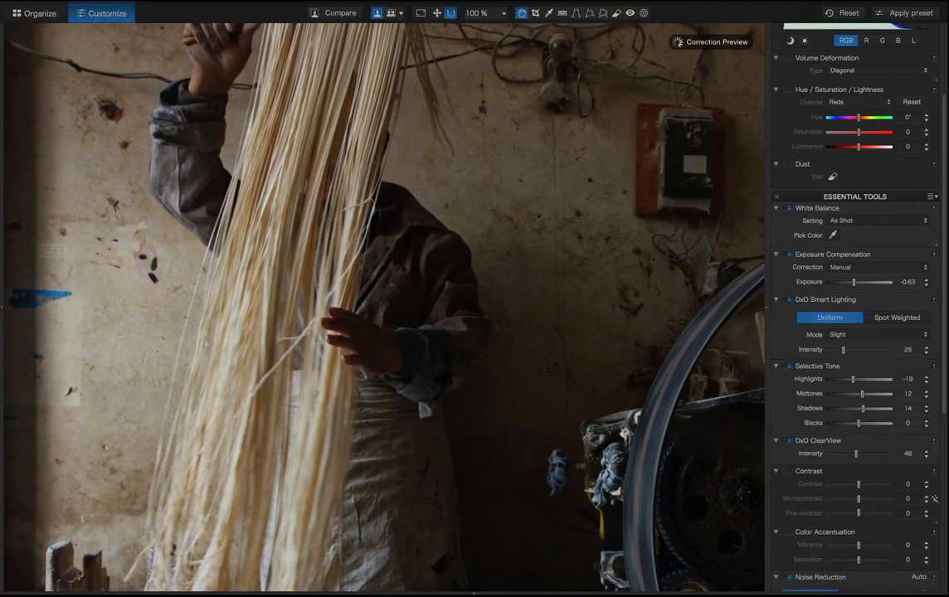
{"action": "left_click_drag", "start_coordinate": [385, 373], "coordinate": [384, 243]}
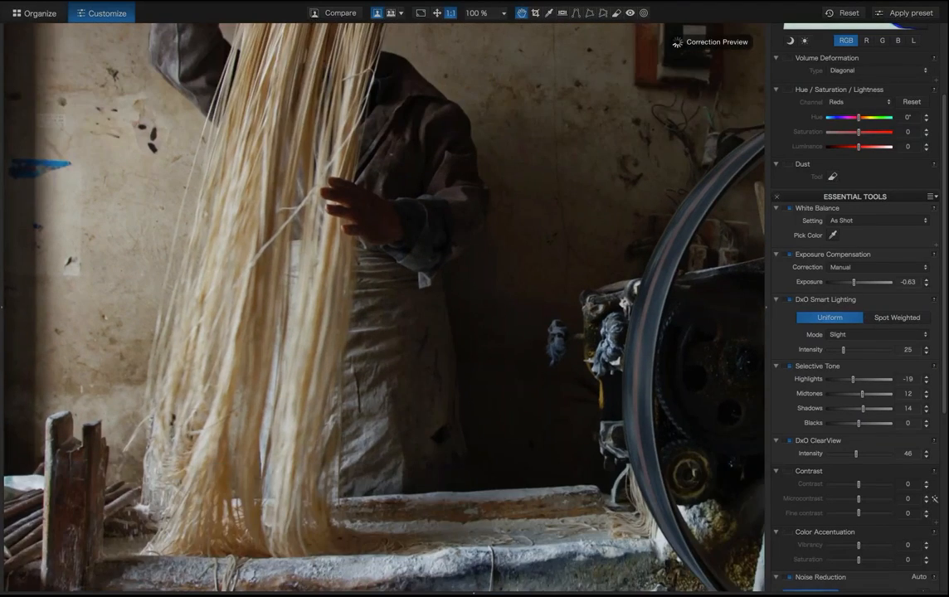
{"action": "left_click_drag", "start_coordinate": [467, 421], "coordinate": [210, 417]}
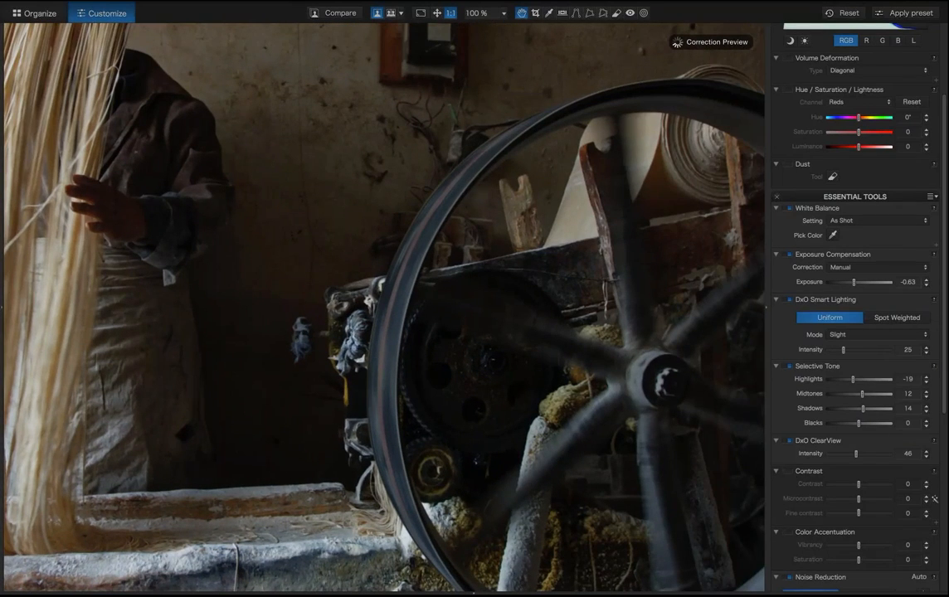
{"action": "left_click_drag", "start_coordinate": [219, 348], "coordinate": [462, 556]}
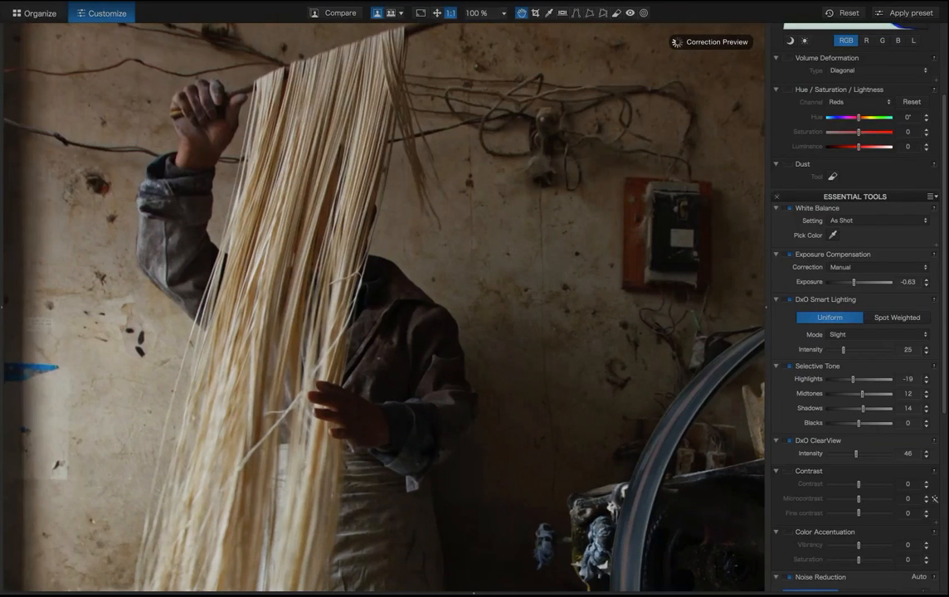
{"action": "left_click_drag", "start_coordinate": [349, 99], "coordinate": [357, 169]}
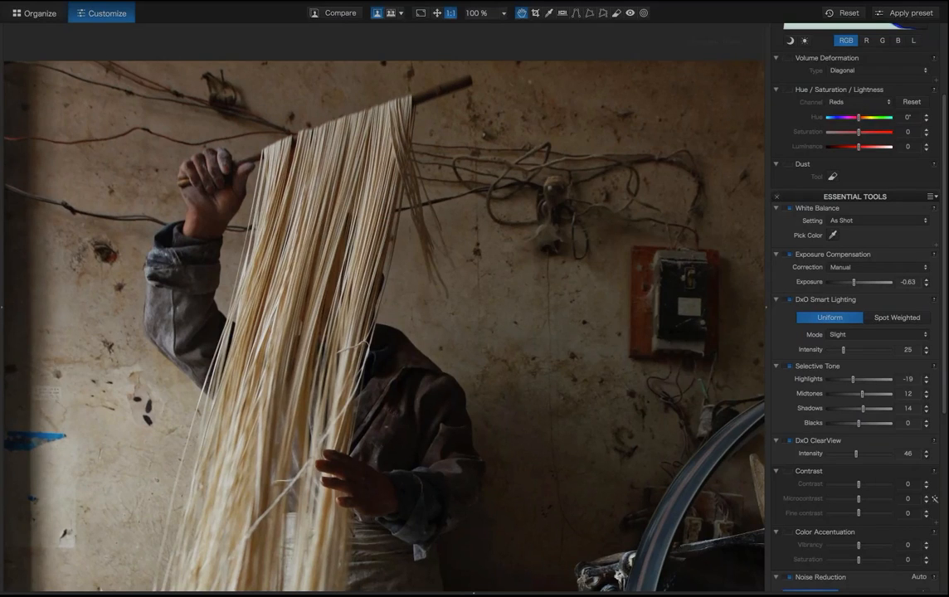
{"action": "key", "text": "super+0"}
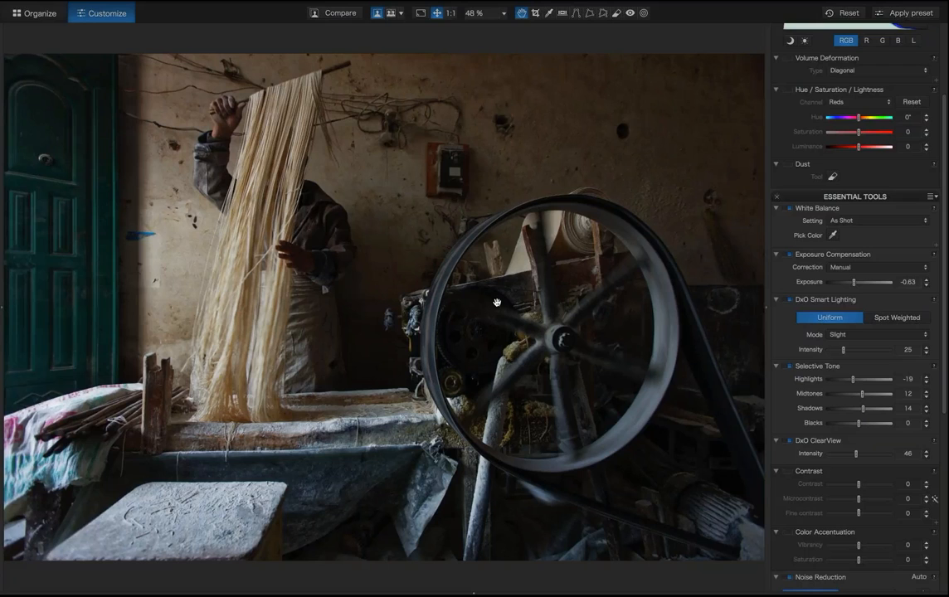
{"action": "left_click", "coordinate": [339, 14]}
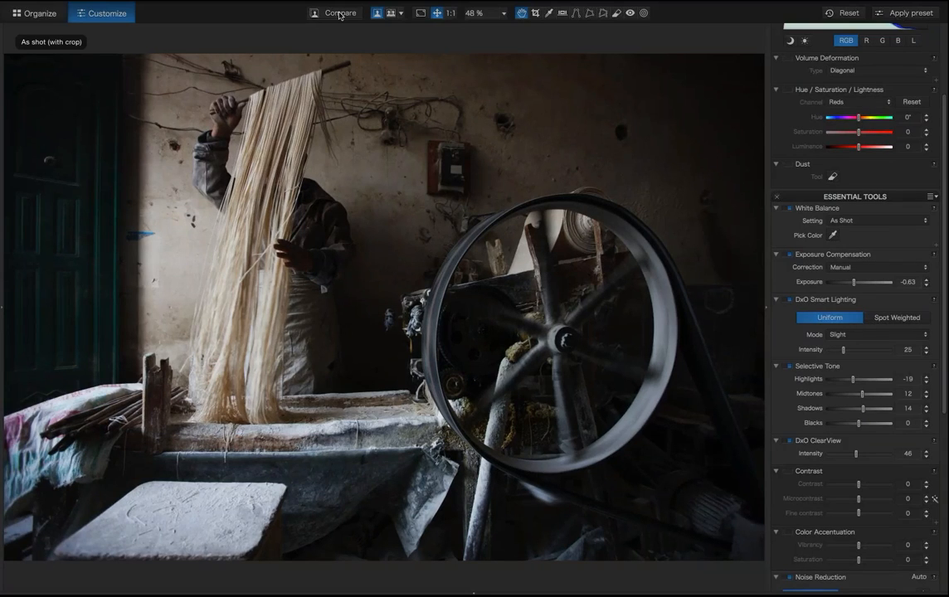
{"action": "left_click", "coordinate": [340, 13]}
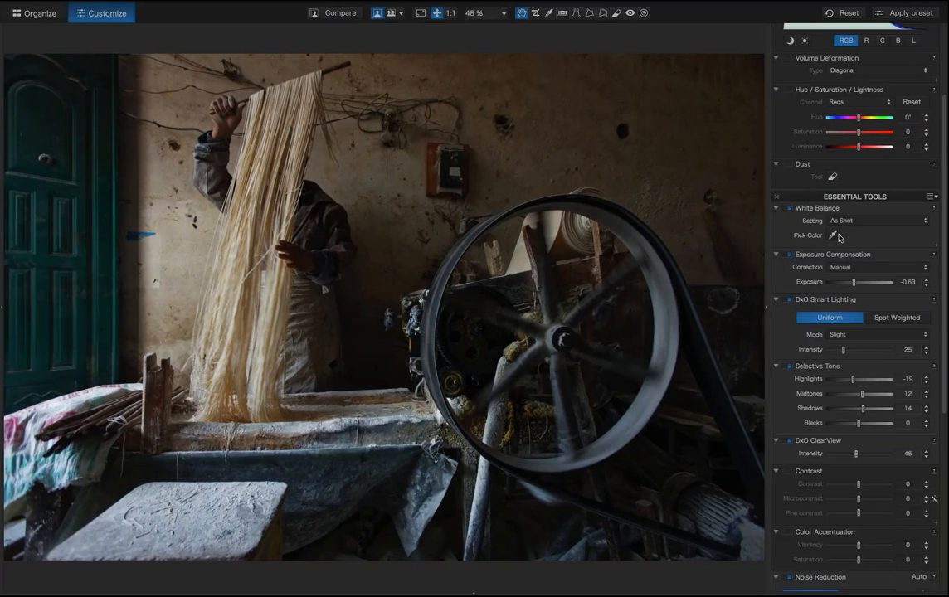
Switch the workshop photo's Noise Reduction method to PRIME and set its Luminance to 97
{"action": "scroll", "coordinate": [840, 237], "scroll_direction": "down", "scroll_amount": 5}
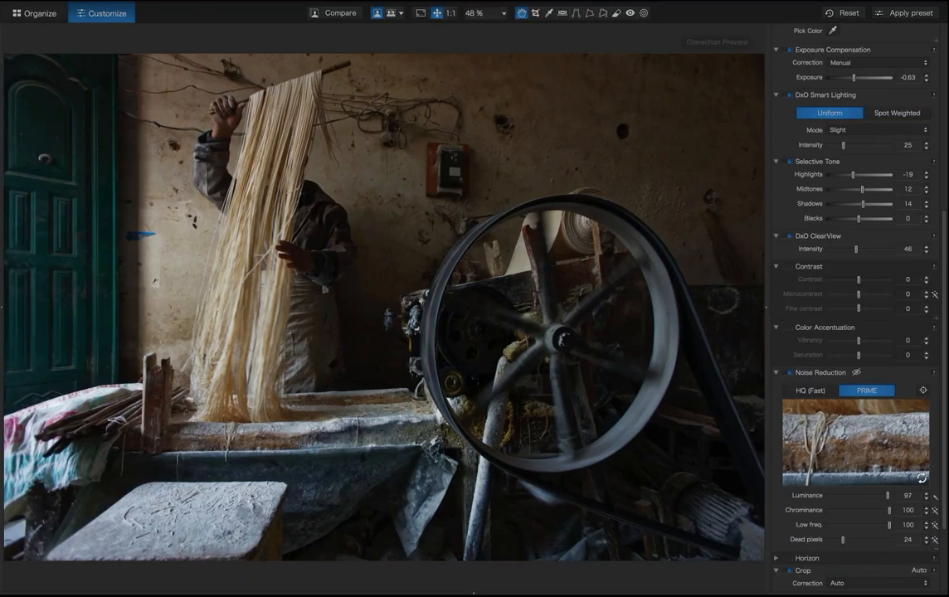
{"action": "key", "text": "d"}
{"action": "scroll", "coordinate": [933, 35], "scroll_direction": "up", "scroll_amount": 10}
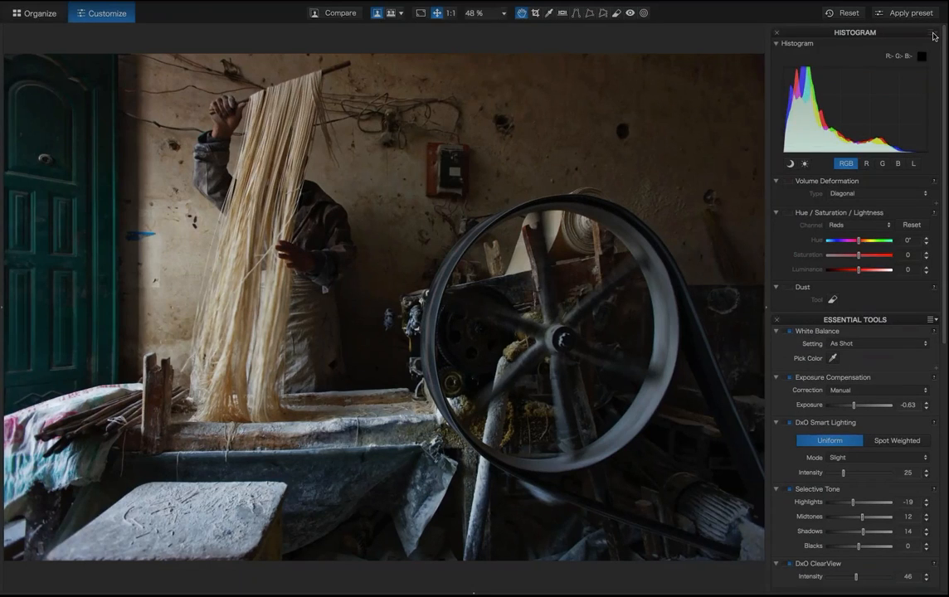
Look through the corrections that can be added to the Histogram palette
{"action": "left_click", "coordinate": [933, 35]}
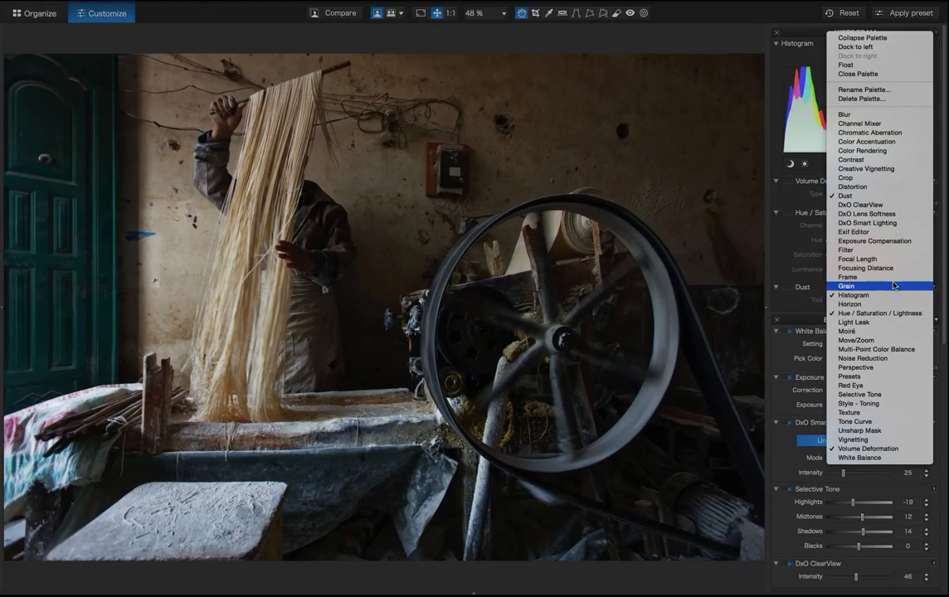
{"action": "left_click", "coordinate": [782, 243]}
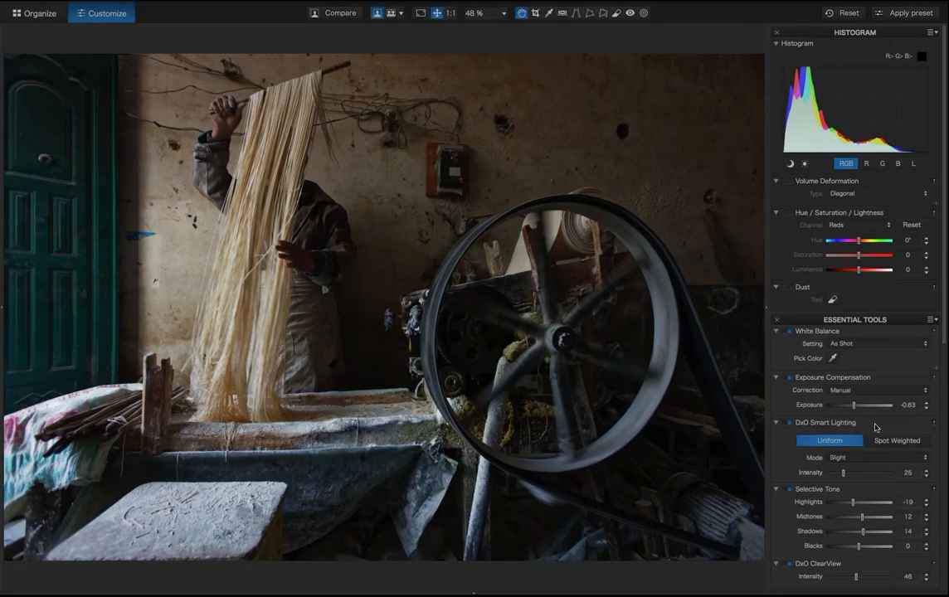
{"action": "scroll", "coordinate": [875, 428], "scroll_direction": "down", "scroll_amount": 3}
{"action": "scroll", "coordinate": [875, 428], "scroll_direction": "up", "scroll_amount": 4}
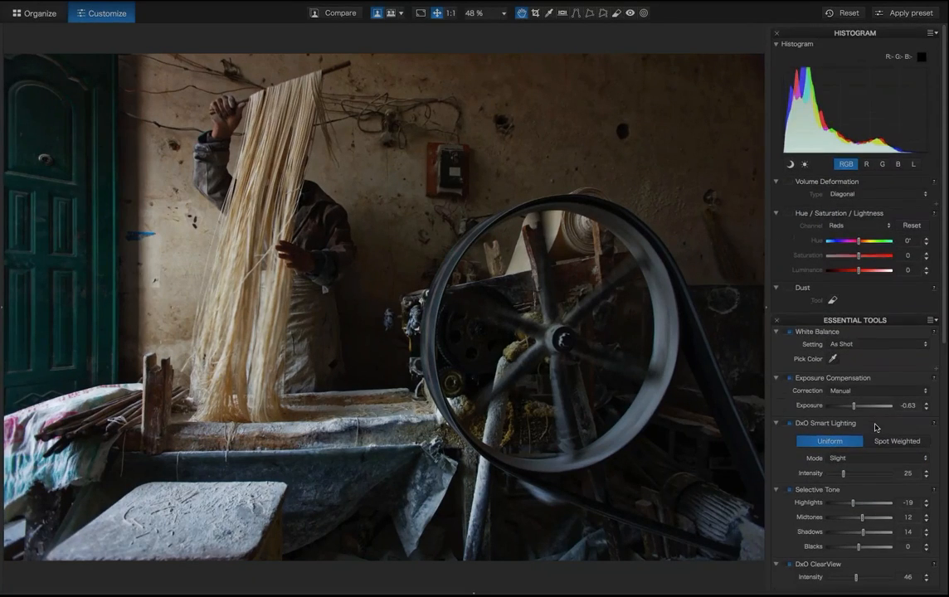
Set the Saturation of the Reds channel to -100 on the workshop photo
{"action": "scroll", "coordinate": [875, 428], "scroll_direction": "down", "scroll_amount": 3}
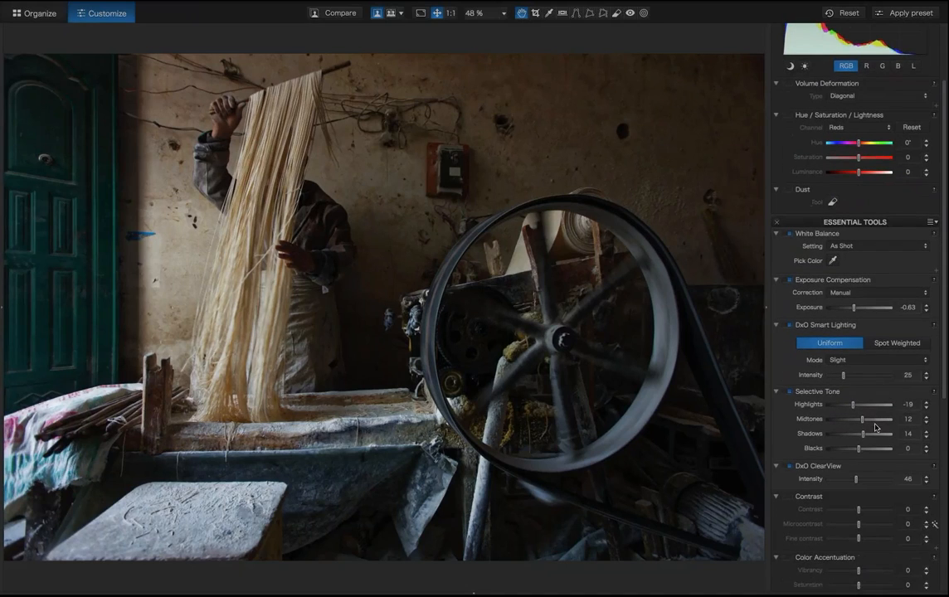
{"action": "scroll", "coordinate": [875, 428], "scroll_direction": "up", "scroll_amount": 3}
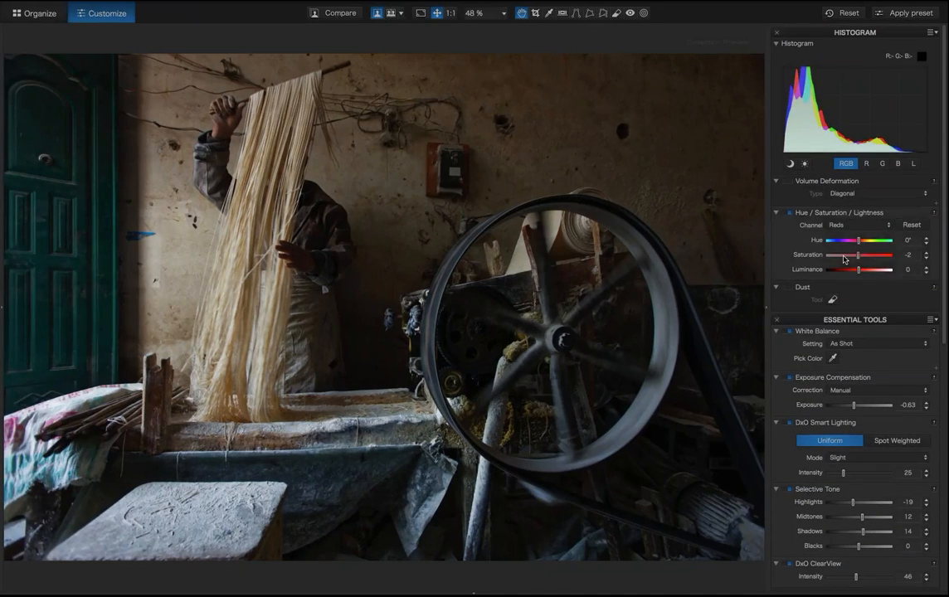
{"action": "left_click_drag", "start_coordinate": [857, 256], "coordinate": [817, 260]}
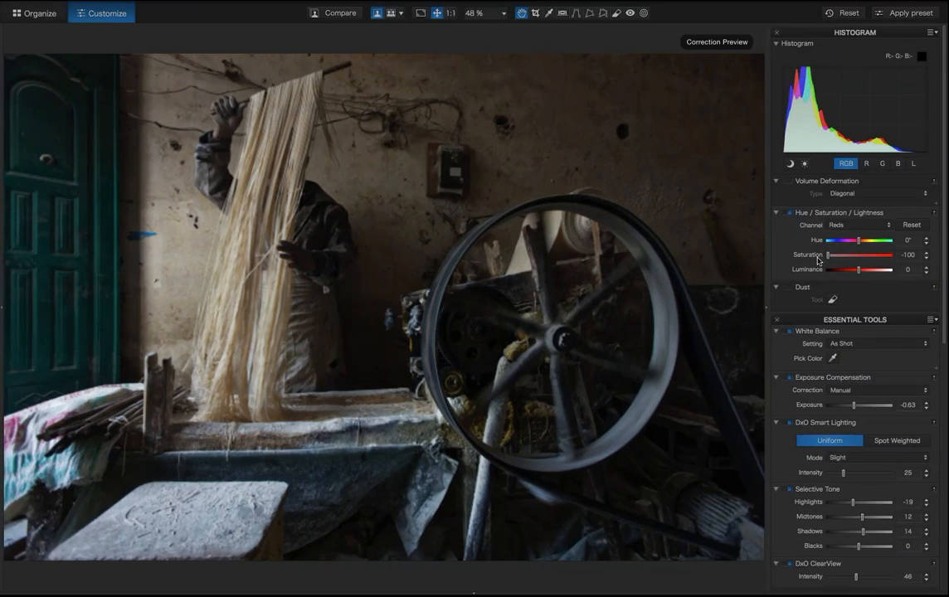
Try the Master channel's Saturation at -100 on the workshop photo, and reset it to 0
{"action": "left_click", "coordinate": [839, 225]}
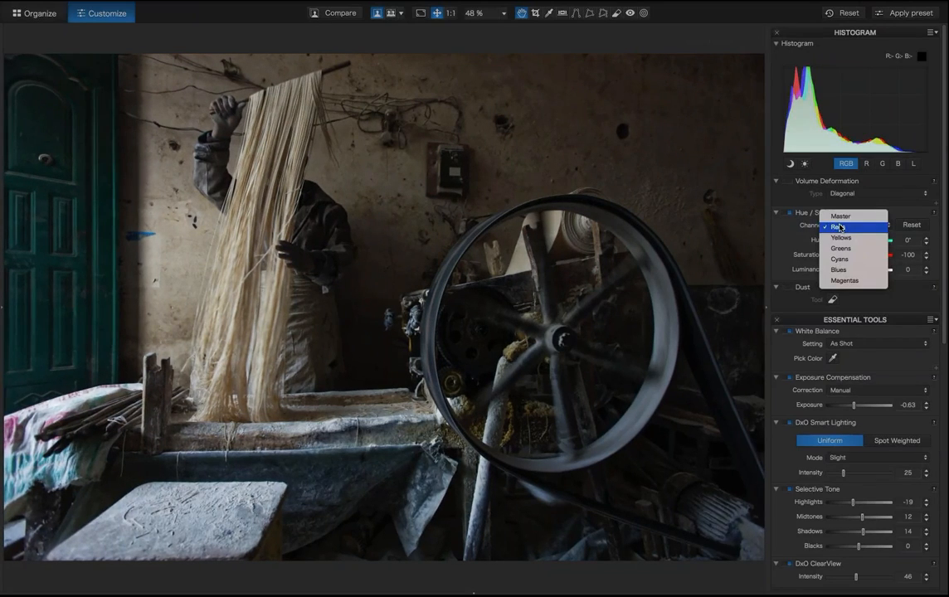
{"action": "left_click", "coordinate": [841, 217]}
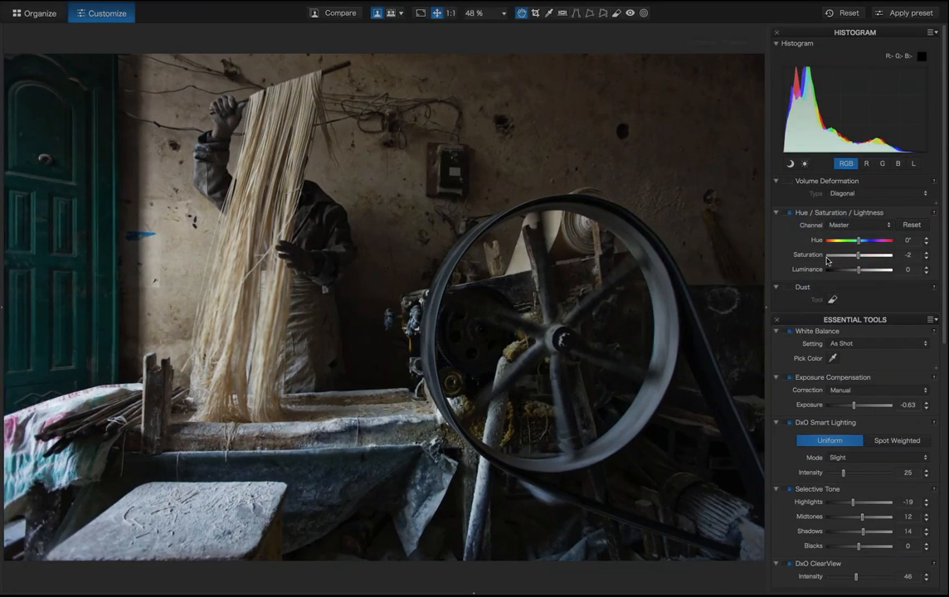
{"action": "left_click_drag", "start_coordinate": [826, 260], "coordinate": [821, 261]}
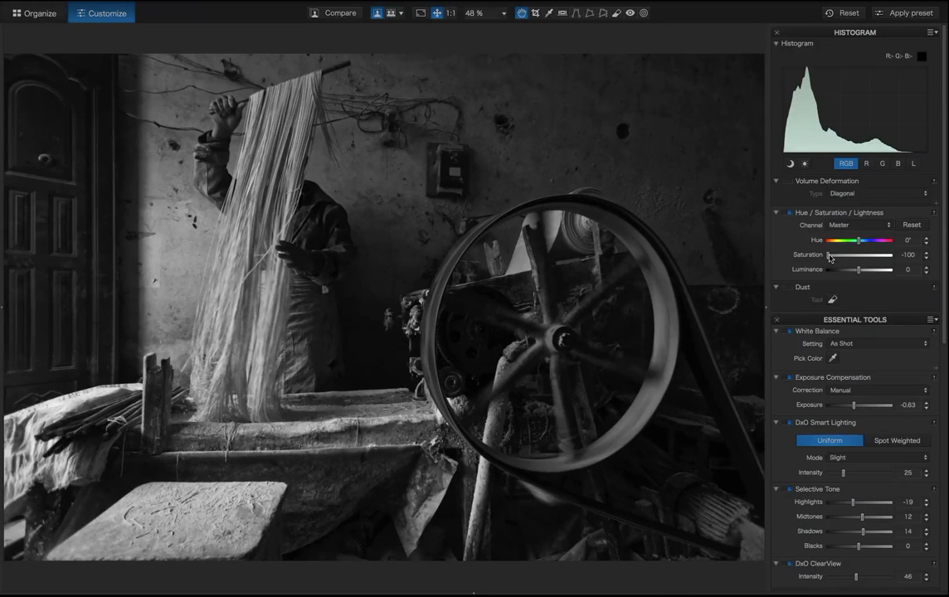
{"action": "double_click", "coordinate": [827, 256]}
Set the Reds channel's Saturation to -17 and slightly adjust the workshop photo's Exposure
{"action": "left_click", "coordinate": [871, 228]}
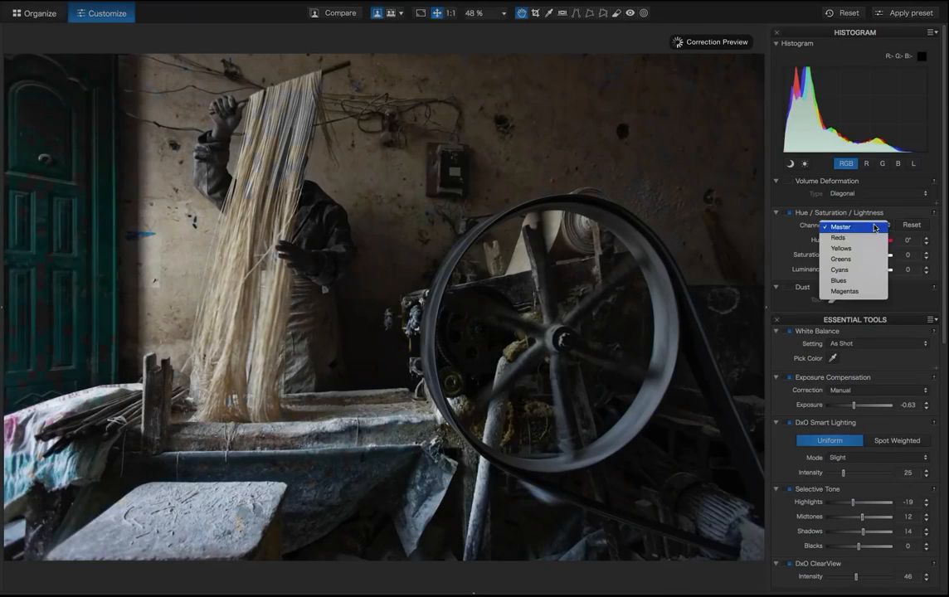
{"action": "left_click", "coordinate": [845, 238]}
{"action": "double_click", "coordinate": [828, 256]}
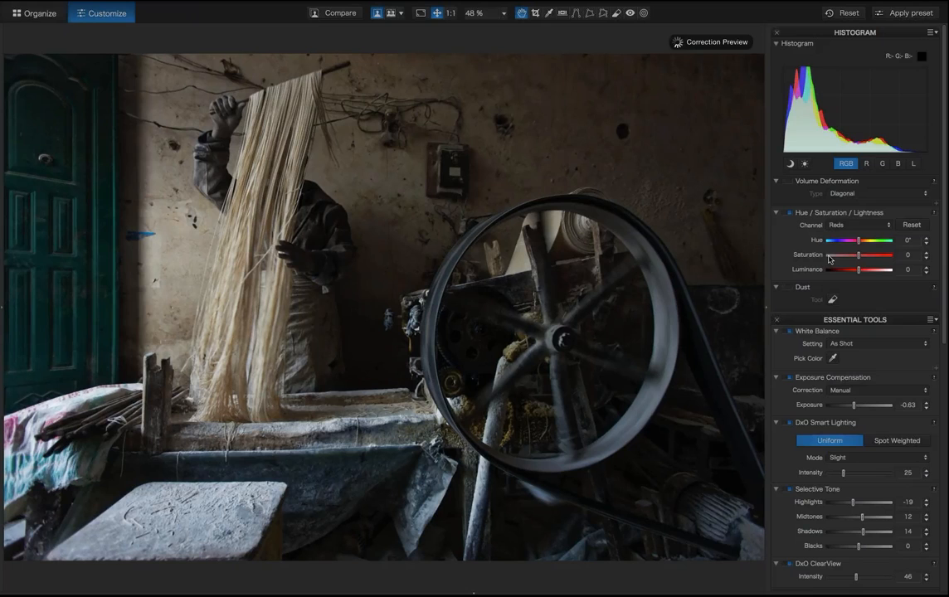
{"action": "left_click_drag", "start_coordinate": [859, 259], "coordinate": [851, 260]}
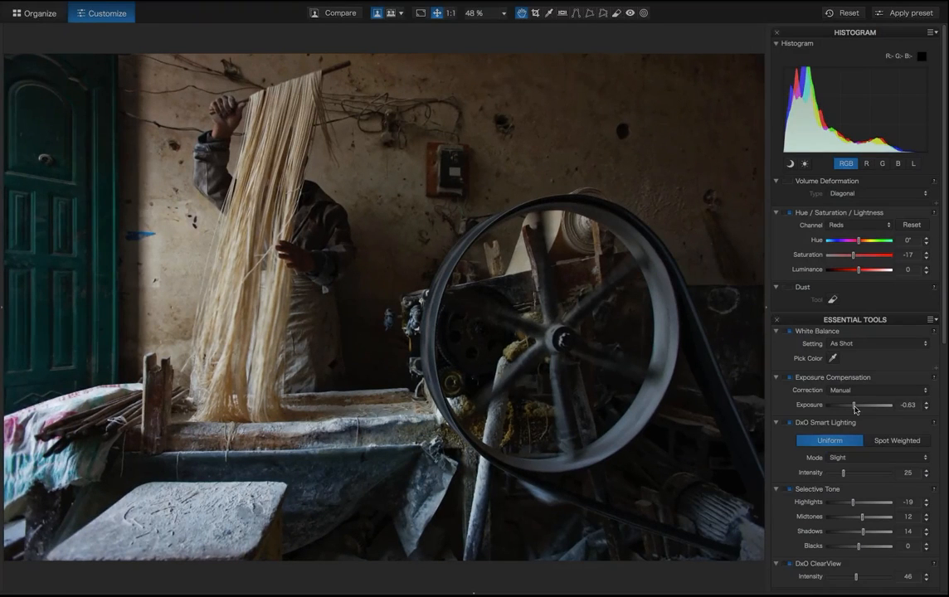
{"action": "left_click_drag", "start_coordinate": [855, 409], "coordinate": [857, 409]}
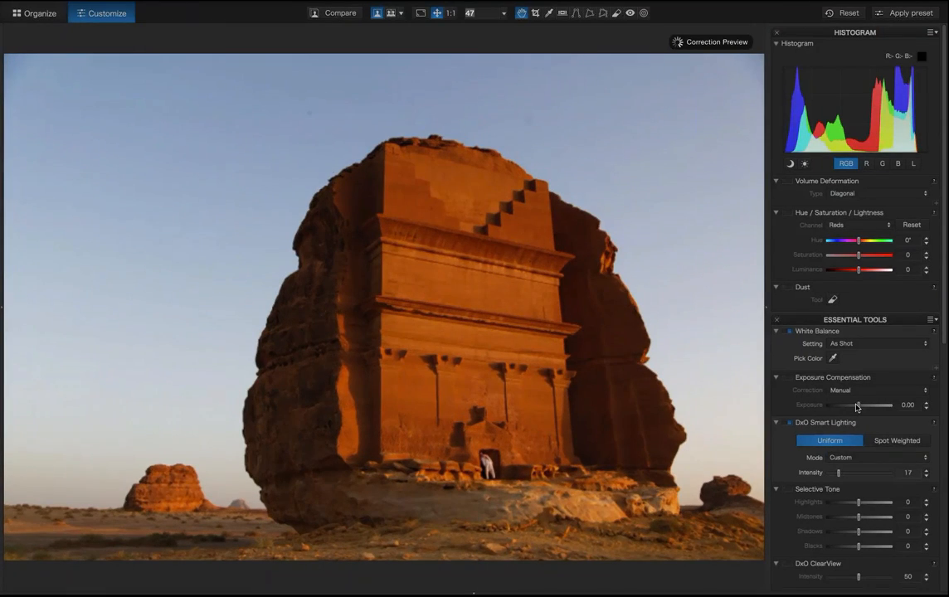
Set the Exposure of the sandstone monument photo to -0.11 and its DxO ClearView Intensity to 36
{"action": "left_click", "coordinate": [856, 406]}
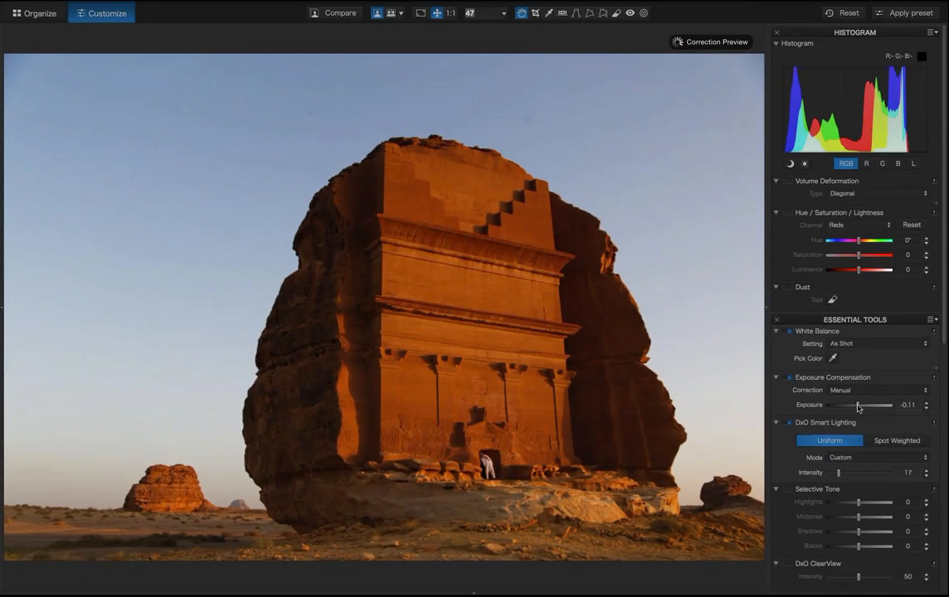
{"action": "scroll", "coordinate": [858, 406], "scroll_direction": "down", "scroll_amount": 4}
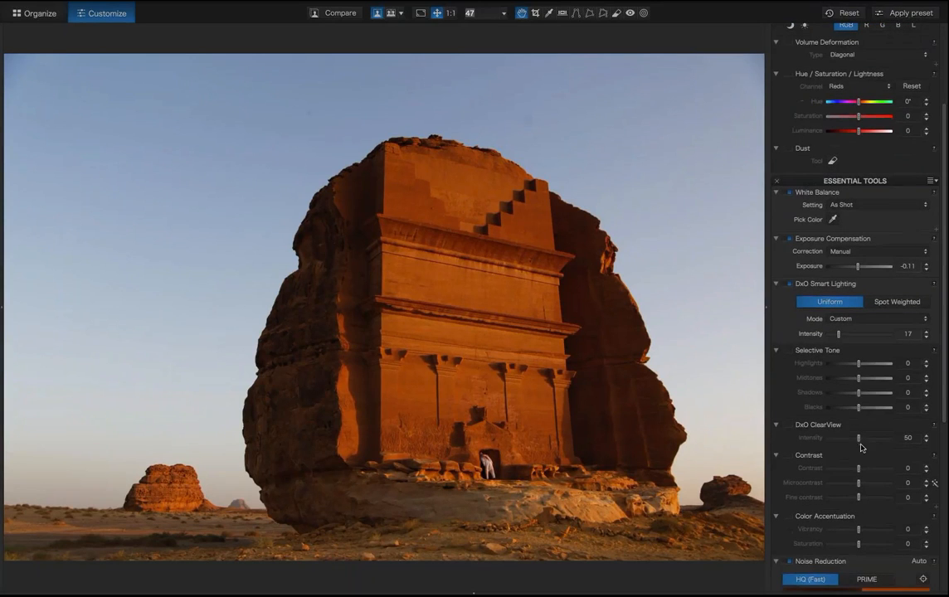
{"action": "left_click_drag", "start_coordinate": [859, 443], "coordinate": [850, 443]}
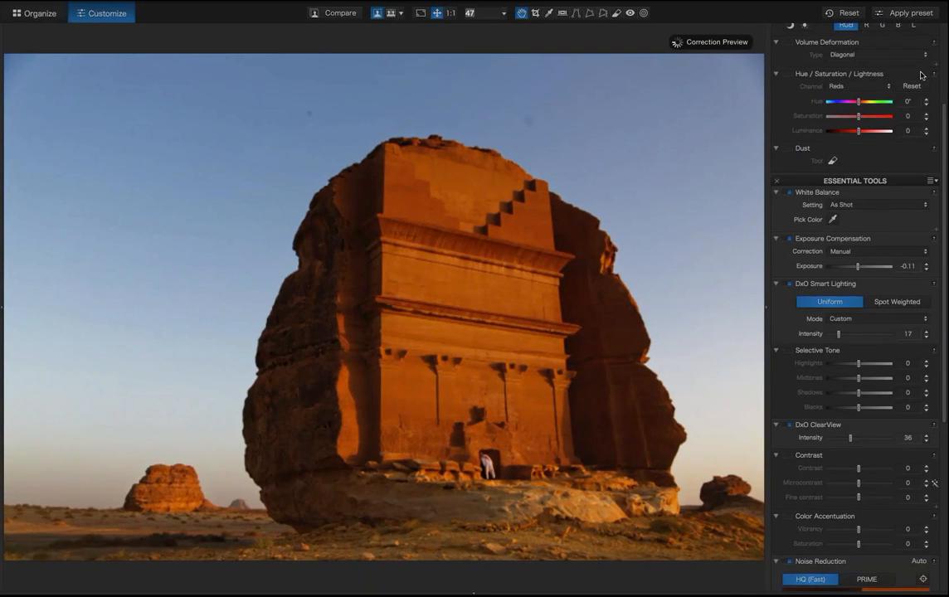
Enable the Dust correction and remove the dust spots from the sky around the monument with its tool
{"action": "scroll", "coordinate": [920, 76], "scroll_direction": "up", "scroll_amount": 3}
{"action": "left_click", "coordinate": [934, 35]}
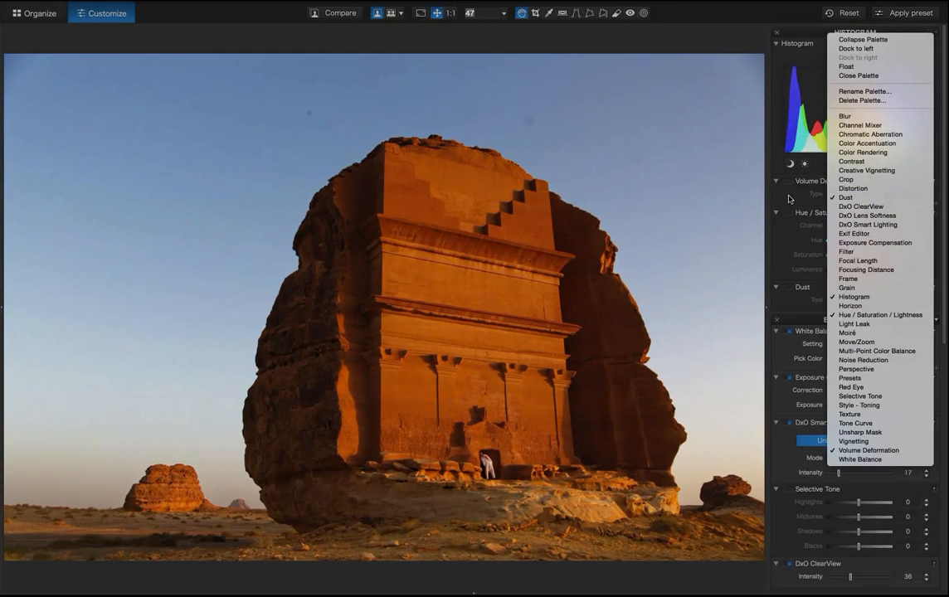
{"action": "left_click", "coordinate": [819, 189]}
{"action": "left_click", "coordinate": [790, 88]}
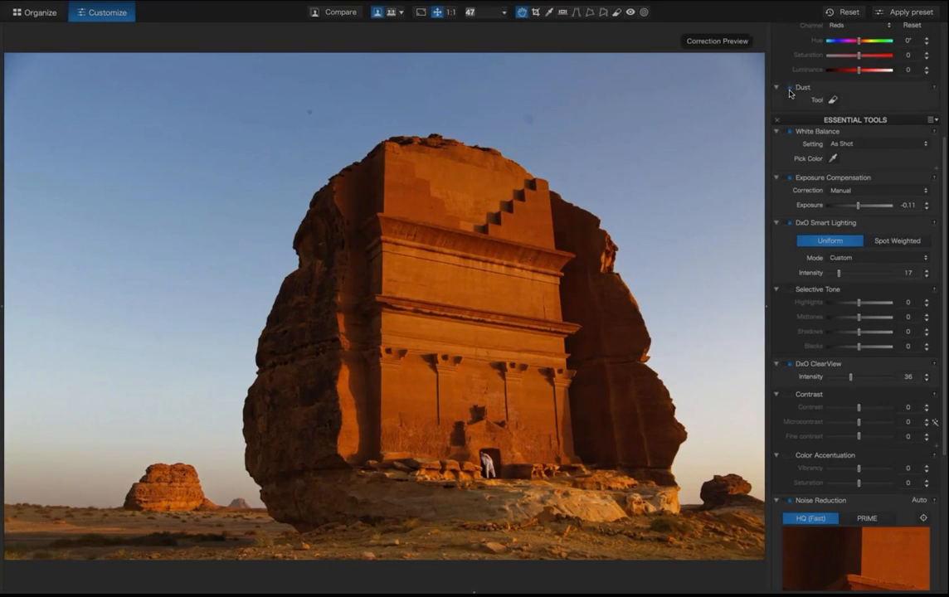
{"action": "left_click", "coordinate": [833, 101]}
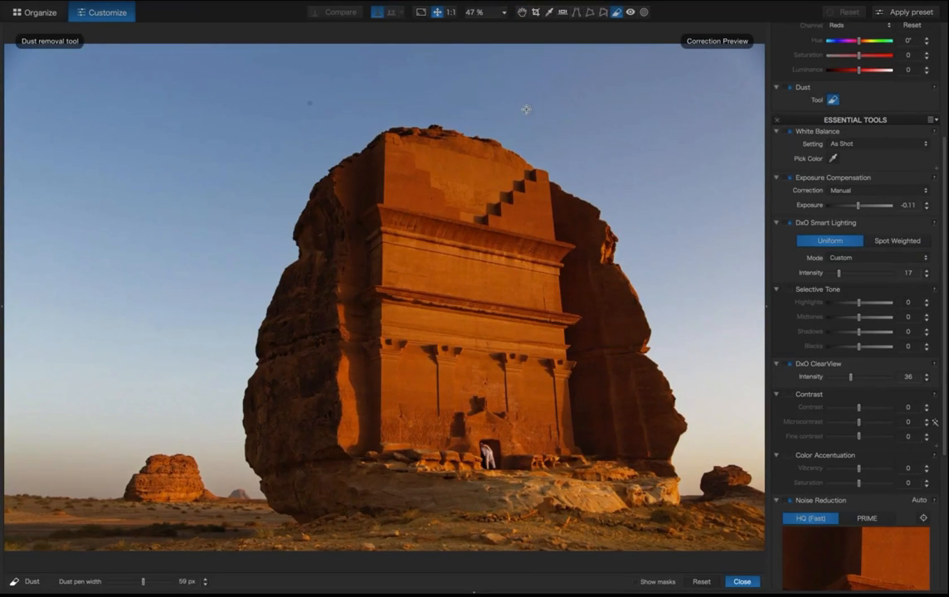
{"action": "left_click", "coordinate": [528, 109]}
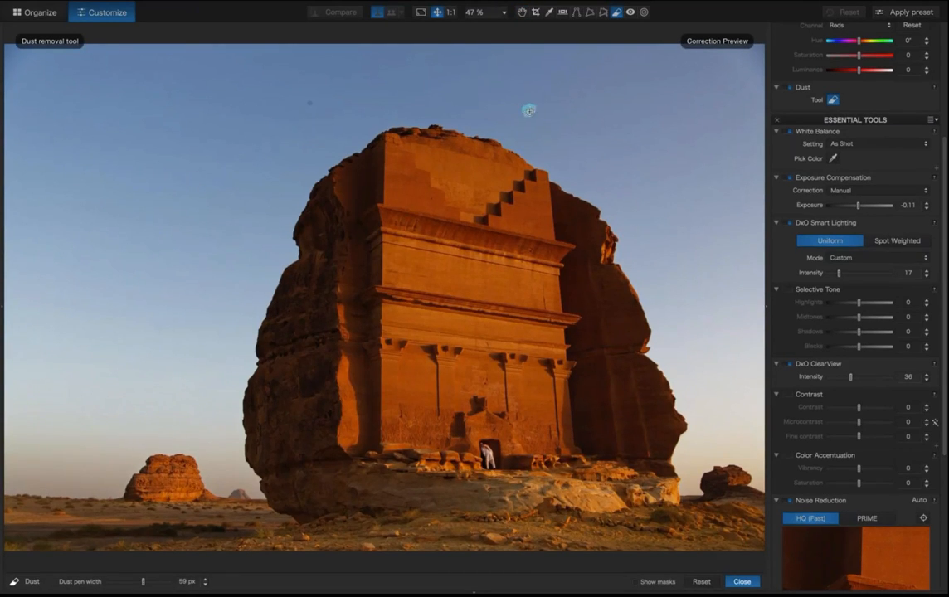
{"action": "left_click", "coordinate": [310, 104]}
{"action": "left_click", "coordinate": [217, 161]}
{"action": "left_click", "coordinate": [645, 278]}
{"action": "left_click", "coordinate": [194, 374]}
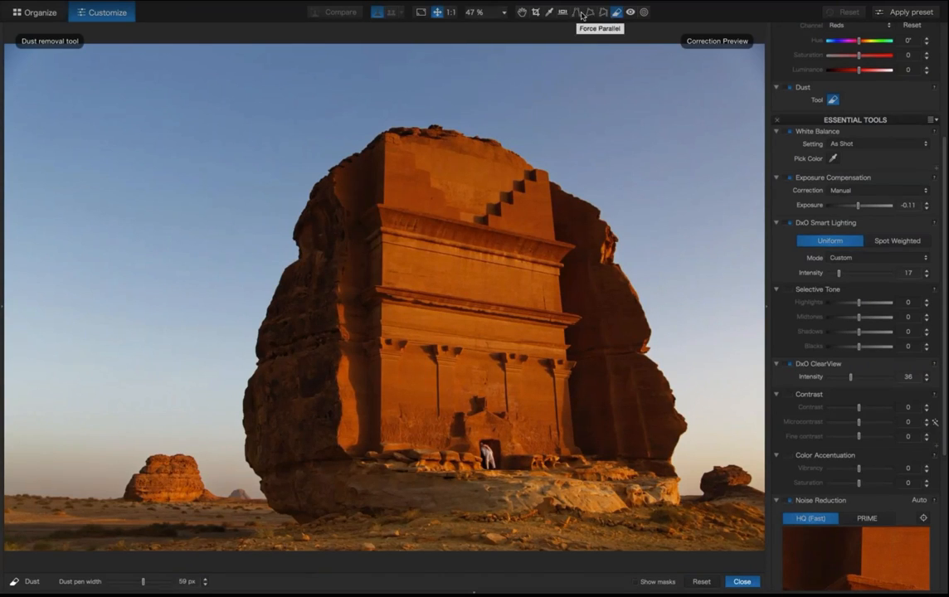
Straighten the monument with Force Parallel, aligning the two guides to the left and right edges of its carved facade, and apply the correction
{"action": "left_click", "coordinate": [575, 14]}
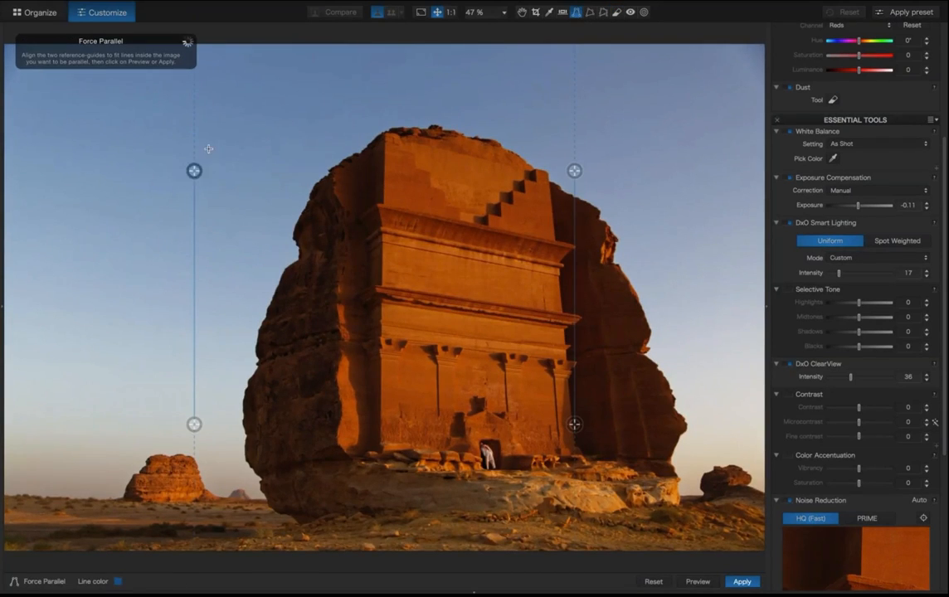
{"action": "left_click_drag", "start_coordinate": [194, 170], "coordinate": [222, 133]}
{"action": "left_click_drag", "start_coordinate": [194, 425], "coordinate": [341, 460]}
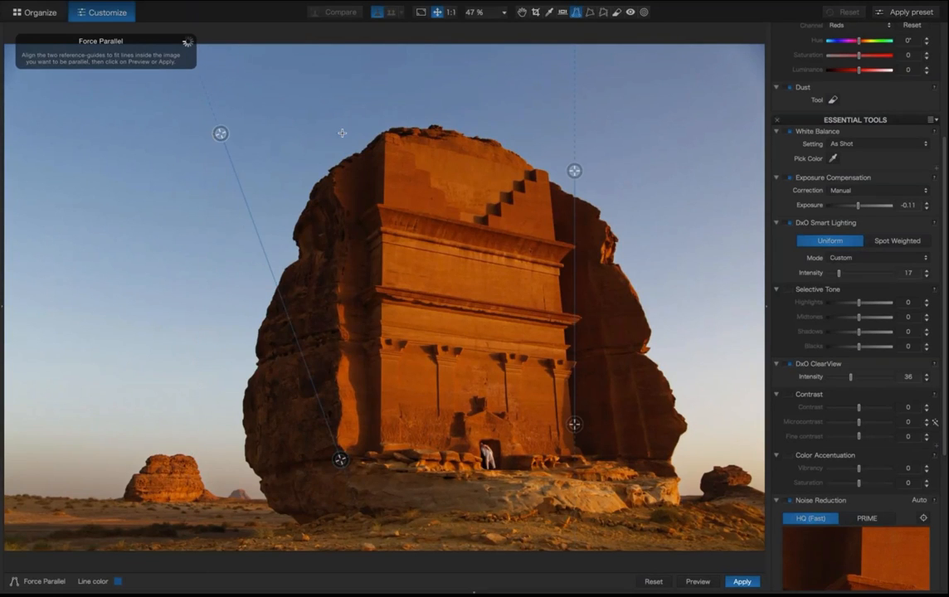
{"action": "left_click_drag", "start_coordinate": [220, 133], "coordinate": [377, 126]}
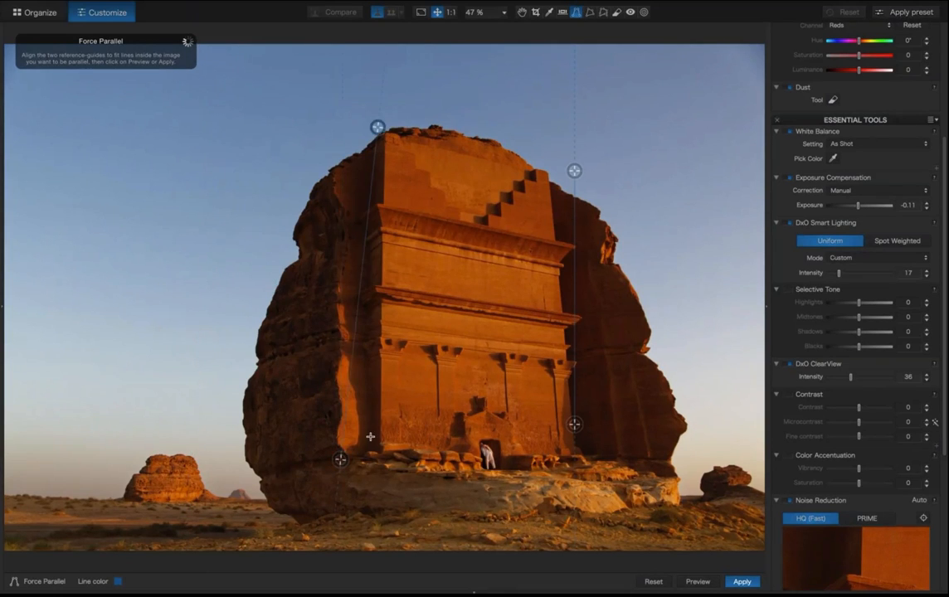
{"action": "left_click_drag", "start_coordinate": [364, 461], "coordinate": [370, 469]}
{"action": "left_click_drag", "start_coordinate": [559, 174], "coordinate": [549, 166]}
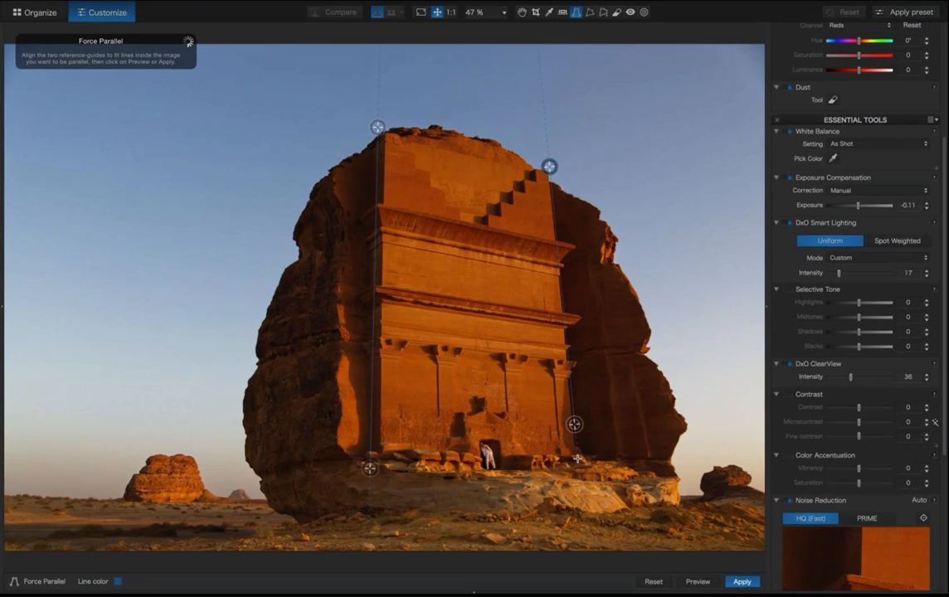
{"action": "left_click_drag", "start_coordinate": [576, 424], "coordinate": [579, 471]}
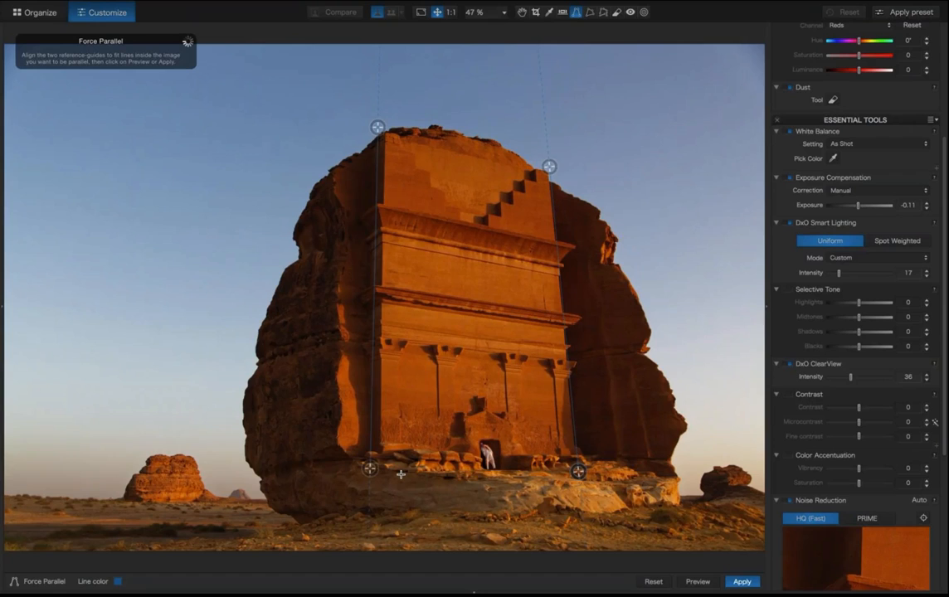
{"action": "left_click_drag", "start_coordinate": [369, 469], "coordinate": [370, 471]}
{"action": "left_click", "coordinate": [697, 583]}
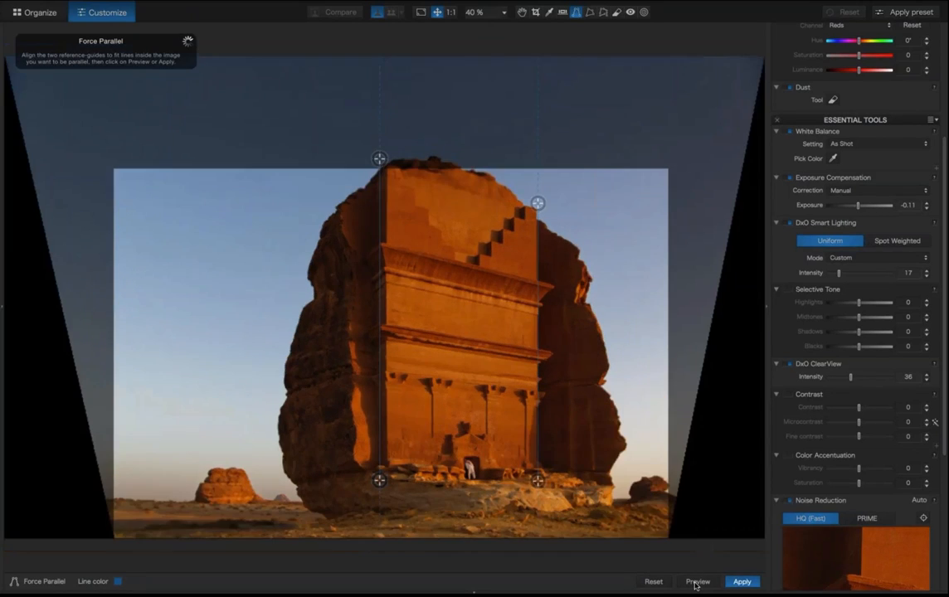
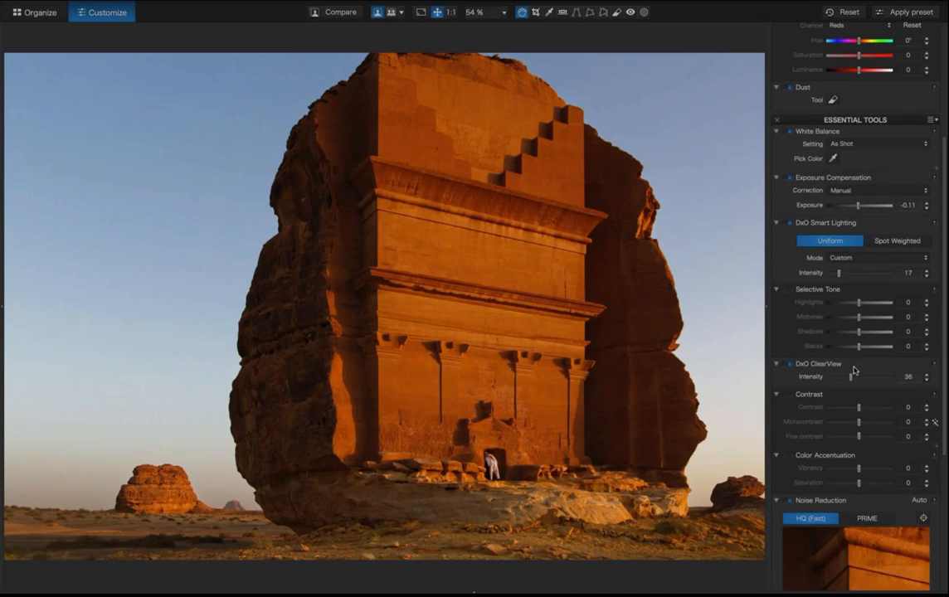
Disable the automatic crop and draw a manual crop of about 4974 x 3317 px around the monument at the original aspect ratio
{"action": "scroll", "coordinate": [855, 371], "scroll_direction": "down", "scroll_amount": 8}
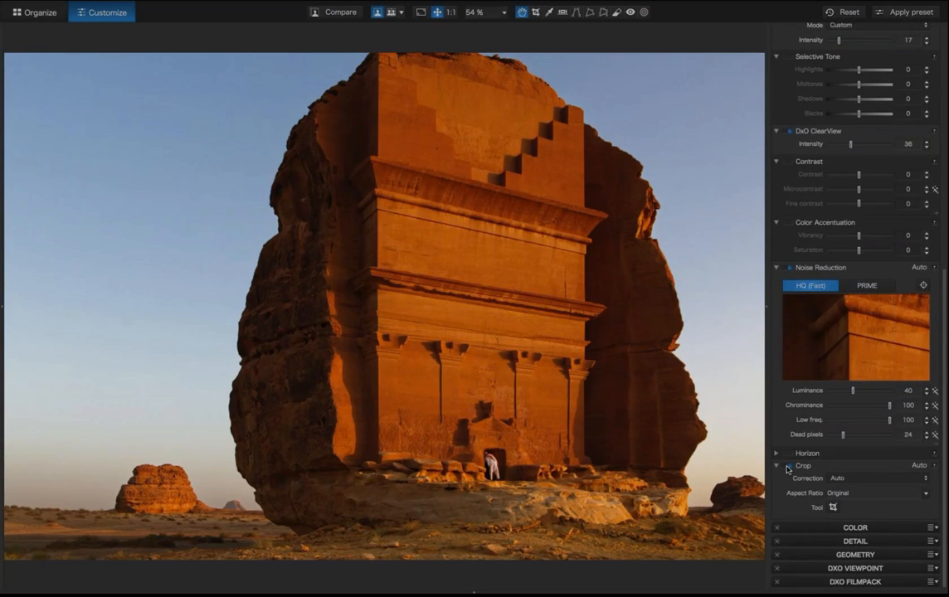
{"action": "left_click", "coordinate": [787, 466]}
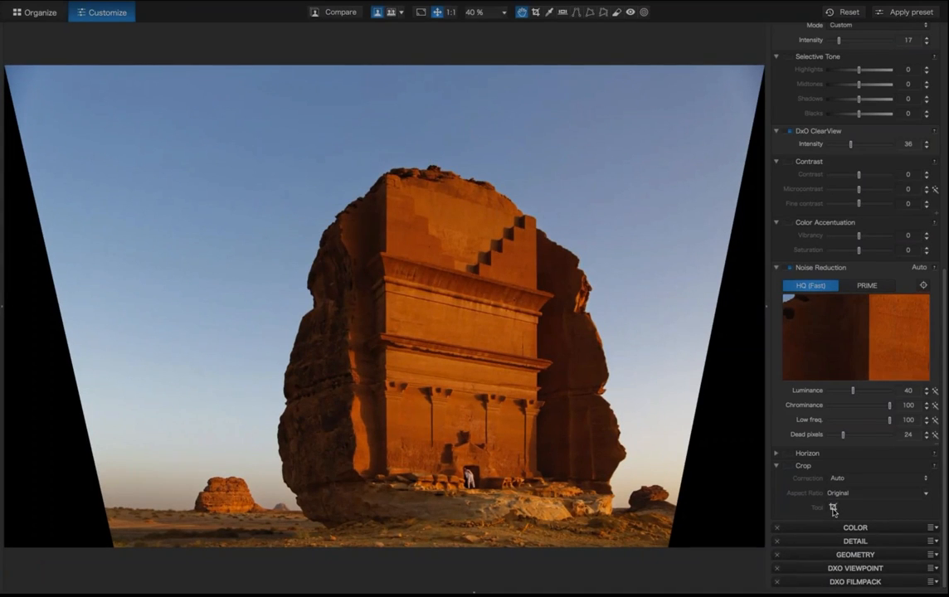
{"action": "left_click", "coordinate": [833, 508]}
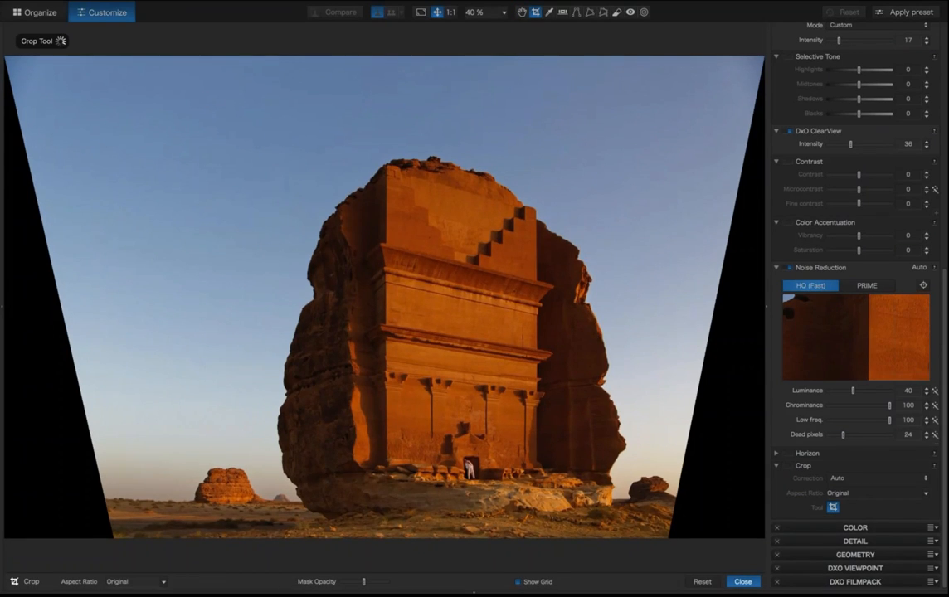
{"action": "left_click_drag", "start_coordinate": [51, 123], "coordinate": [665, 533]}
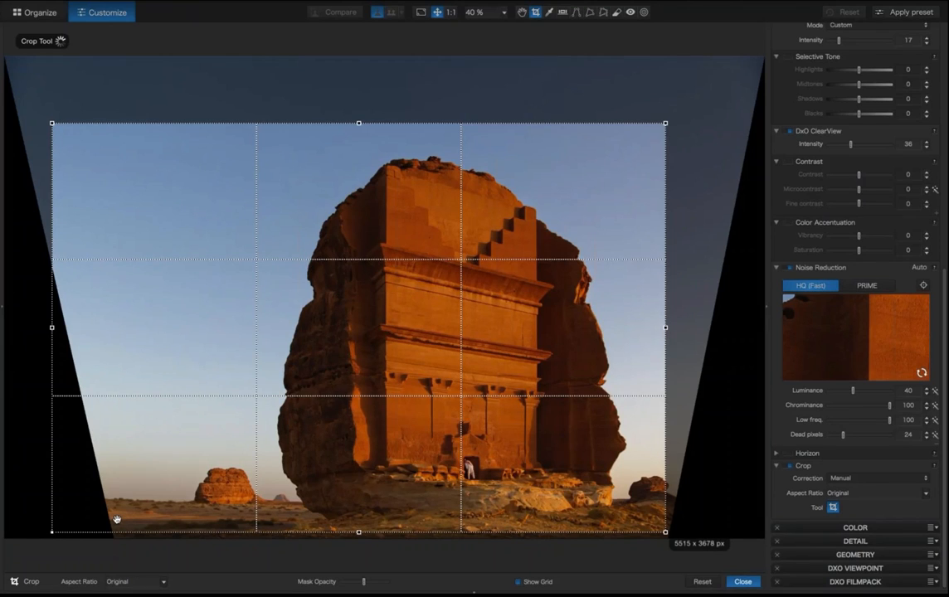
{"action": "left_click_drag", "start_coordinate": [117, 520], "coordinate": [116, 519]}
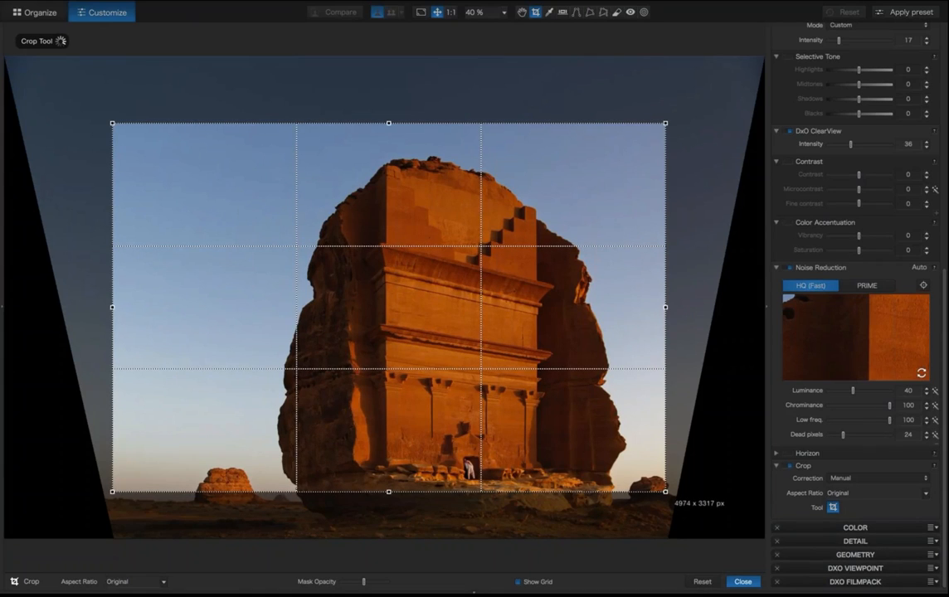
Set the crop's aspect ratio to Unconstrained, extend it over the foreground and more sky to about 4974 x 3814 px, and apply it
{"action": "left_click", "coordinate": [164, 582]}
{"action": "left_click", "coordinate": [164, 582]}
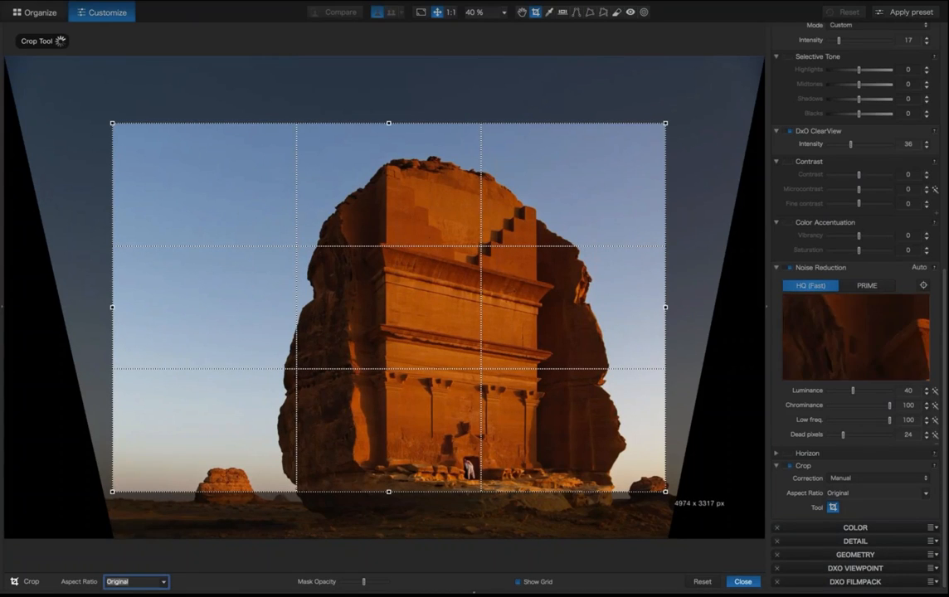
{"action": "left_click", "coordinate": [163, 581]}
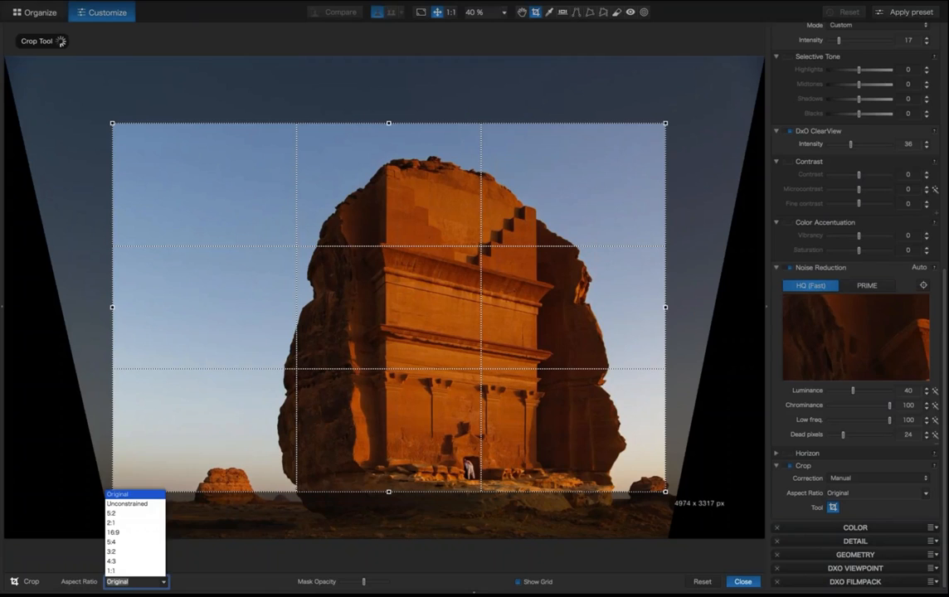
{"action": "left_click", "coordinate": [127, 504]}
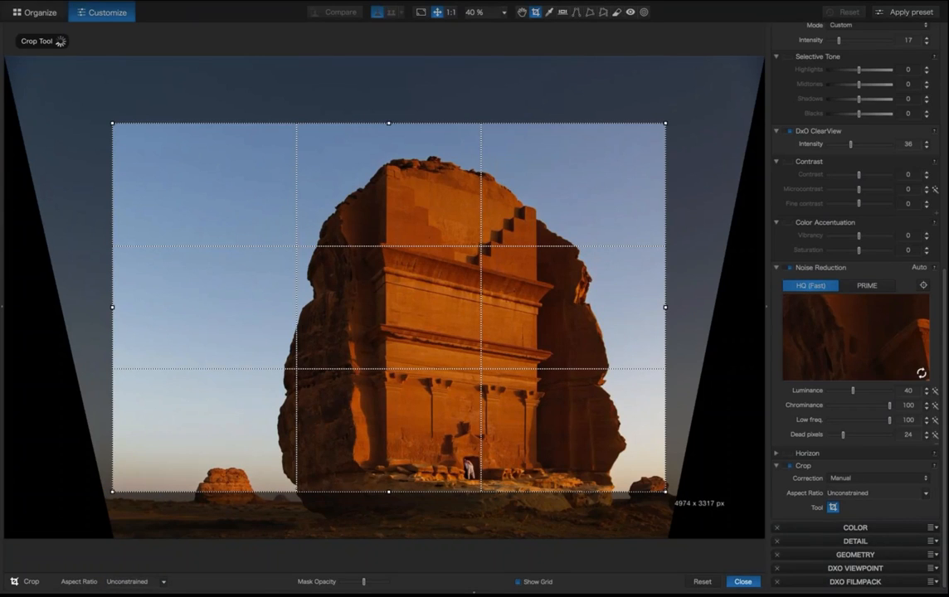
{"action": "left_click_drag", "start_coordinate": [389, 517], "coordinate": [389, 537]}
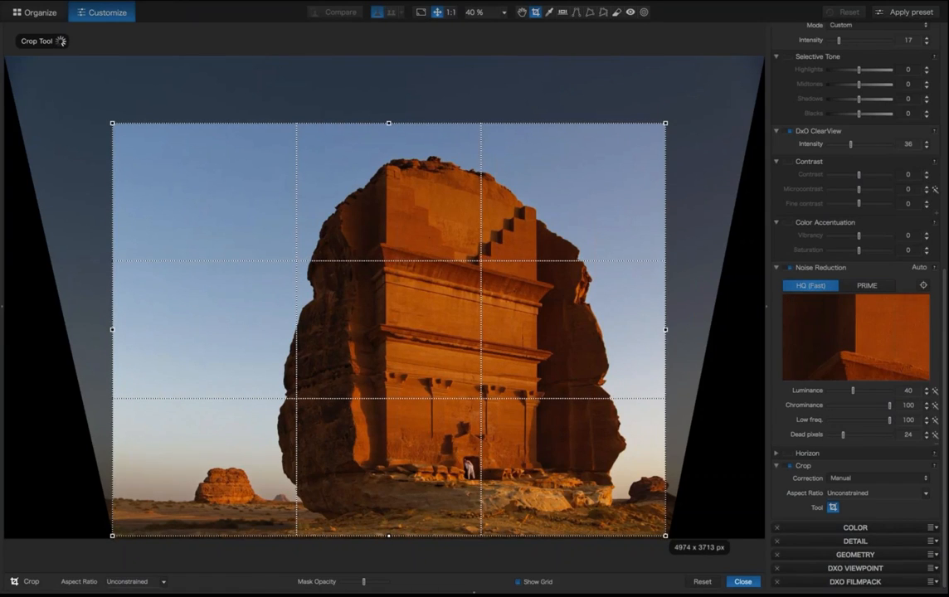
{"action": "left_click_drag", "start_coordinate": [389, 123], "coordinate": [389, 109]}
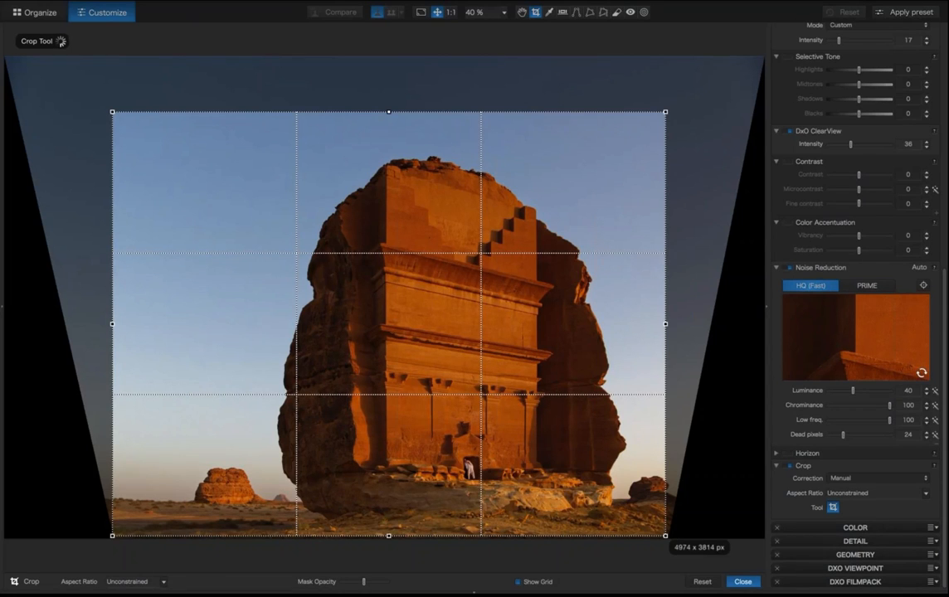
{"action": "key", "text": "Return"}
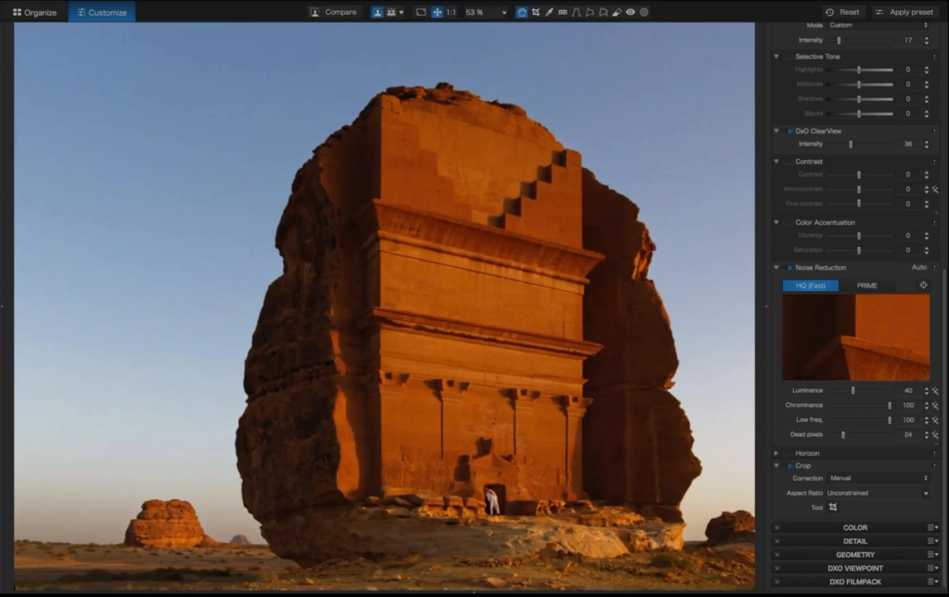
Readjust the Force Parallel guide on the right edge of the monument's carved facade by its upper point, and apply the correction
{"action": "left_click", "coordinate": [576, 13]}
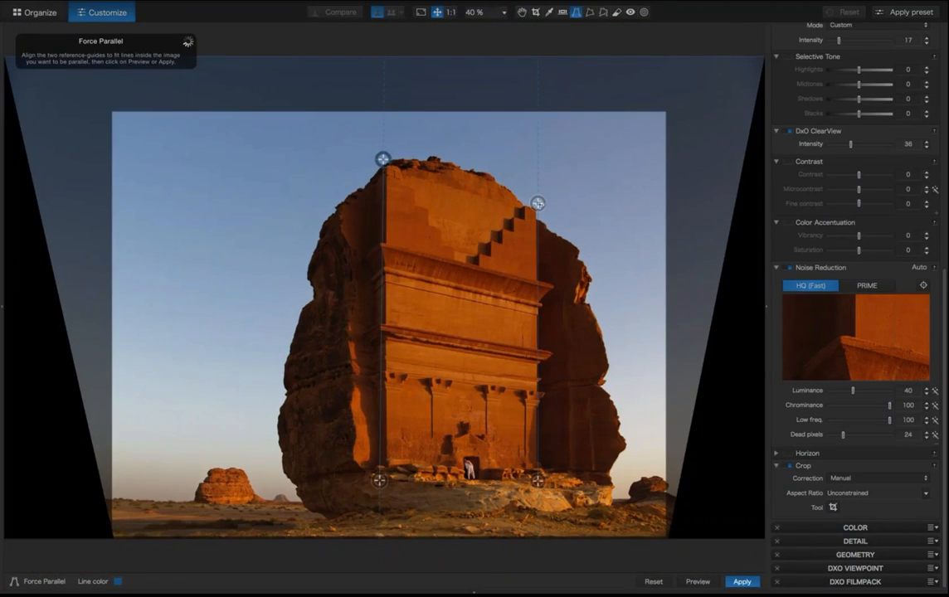
{"action": "left_click_drag", "start_coordinate": [537, 203], "coordinate": [539, 205]}
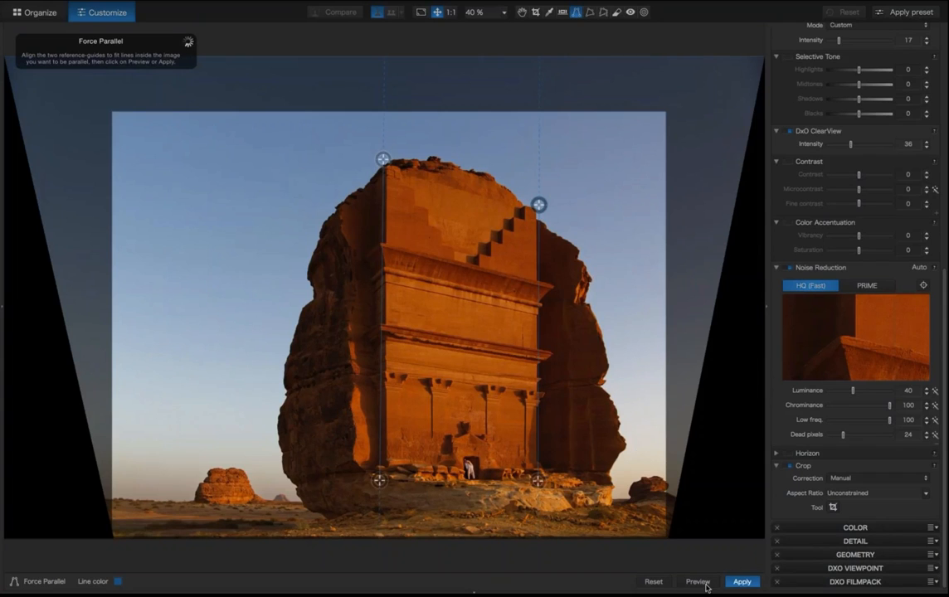
{"action": "left_click", "coordinate": [741, 581]}
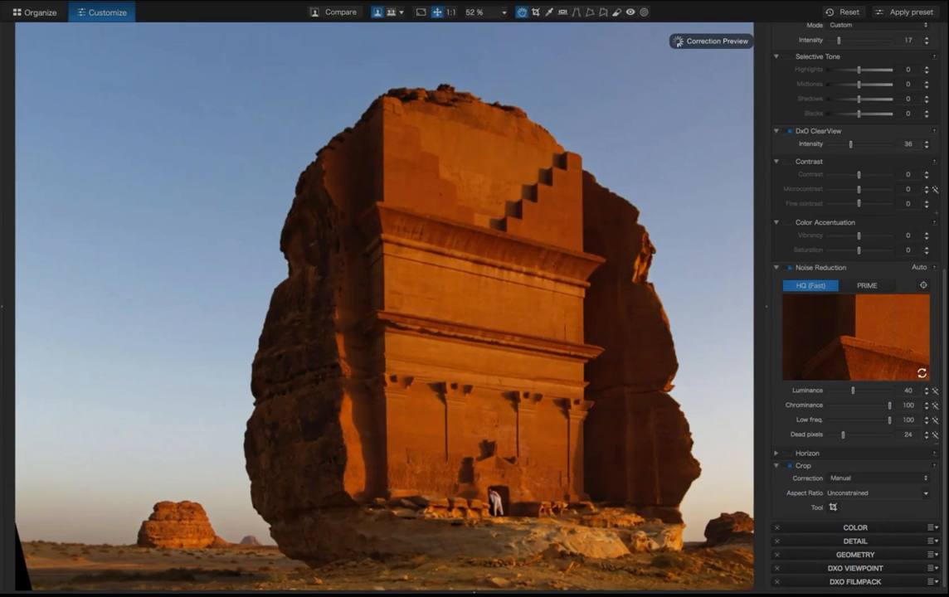
Turn off the Crop correction on the monument photo
{"action": "scroll", "coordinate": [849, 186], "scroll_direction": "up", "scroll_amount": 5}
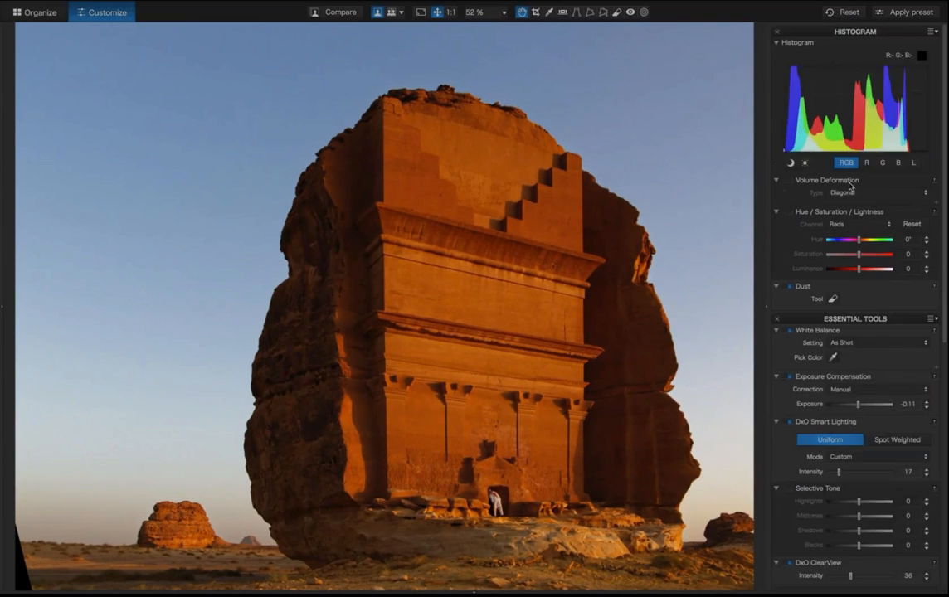
{"action": "scroll", "coordinate": [853, 394], "scroll_direction": "down", "scroll_amount": 5}
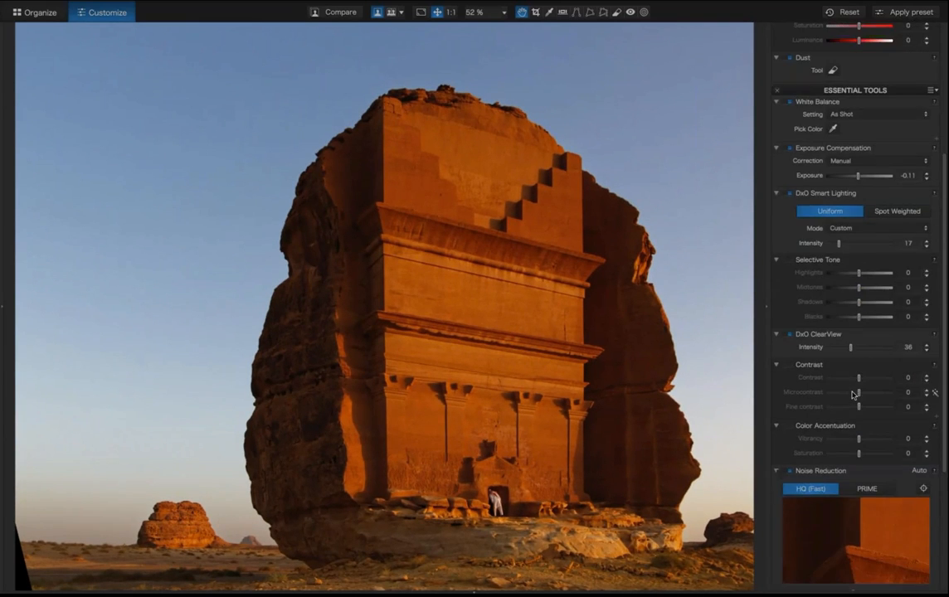
{"action": "scroll", "coordinate": [853, 395], "scroll_direction": "down", "scroll_amount": 4}
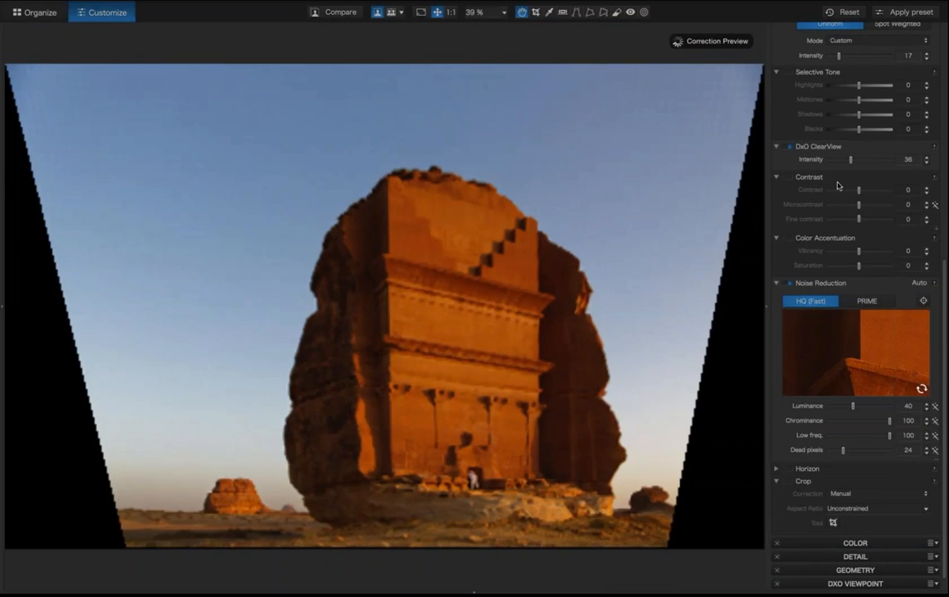
{"action": "scroll", "coordinate": [838, 186], "scroll_direction": "up", "scroll_amount": 9}
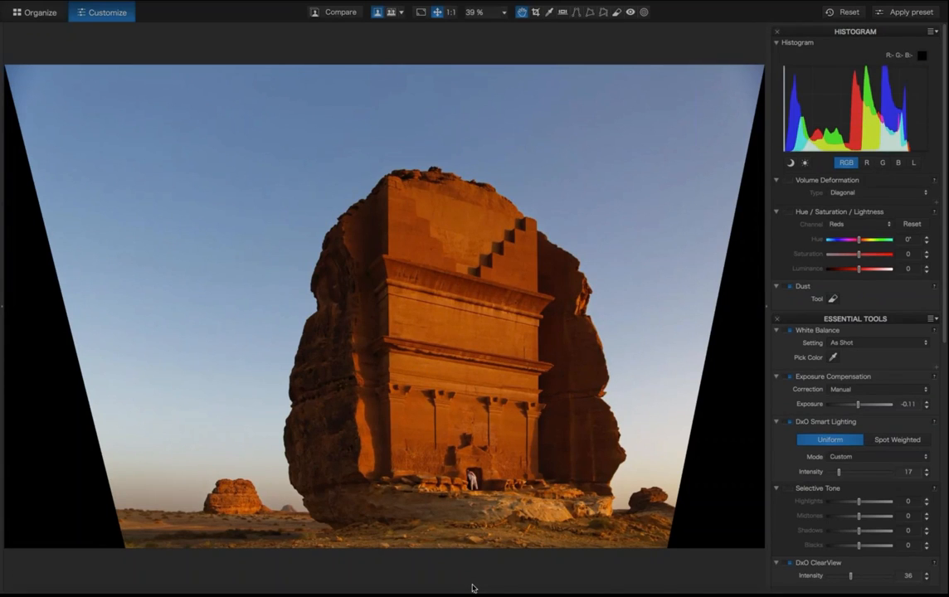
Open the wrecked airplane photo MM8300_131024_13596.CR2 from the filmstrip and compare it with its as-shot version
{"action": "left_click", "coordinate": [472, 588]}
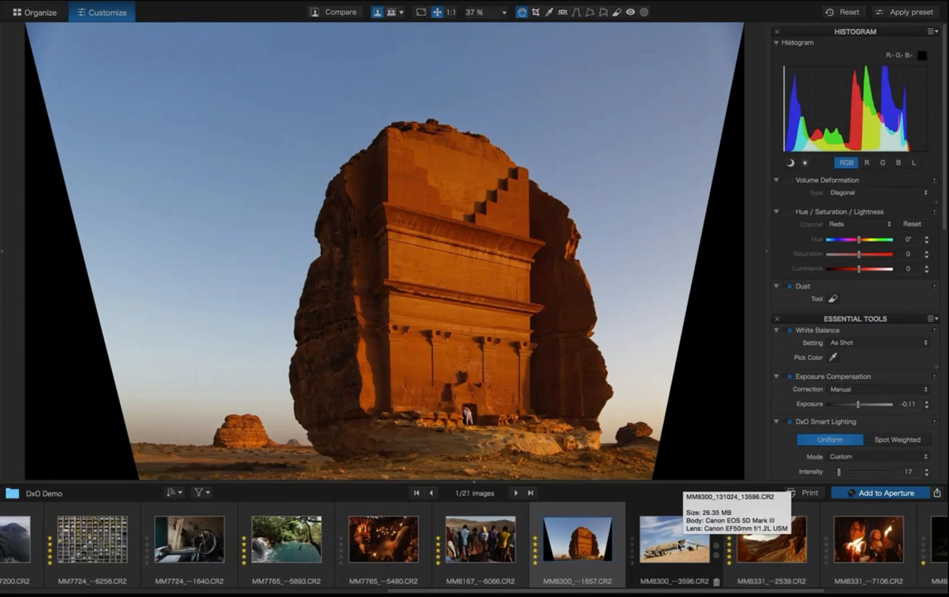
{"action": "left_click", "coordinate": [680, 547]}
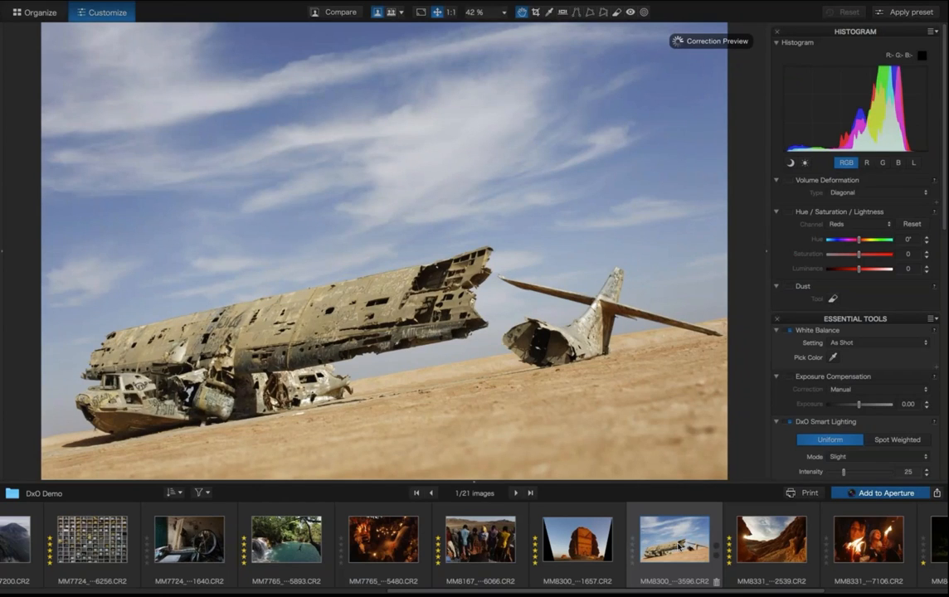
{"action": "left_click", "coordinate": [340, 12]}
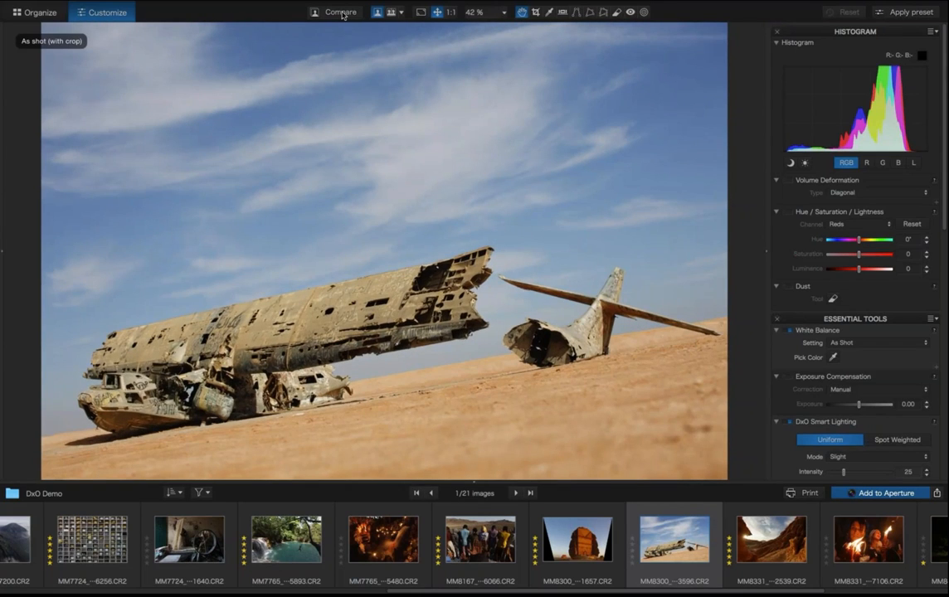
{"action": "left_click", "coordinate": [343, 15]}
{"action": "left_click", "coordinate": [342, 15]}
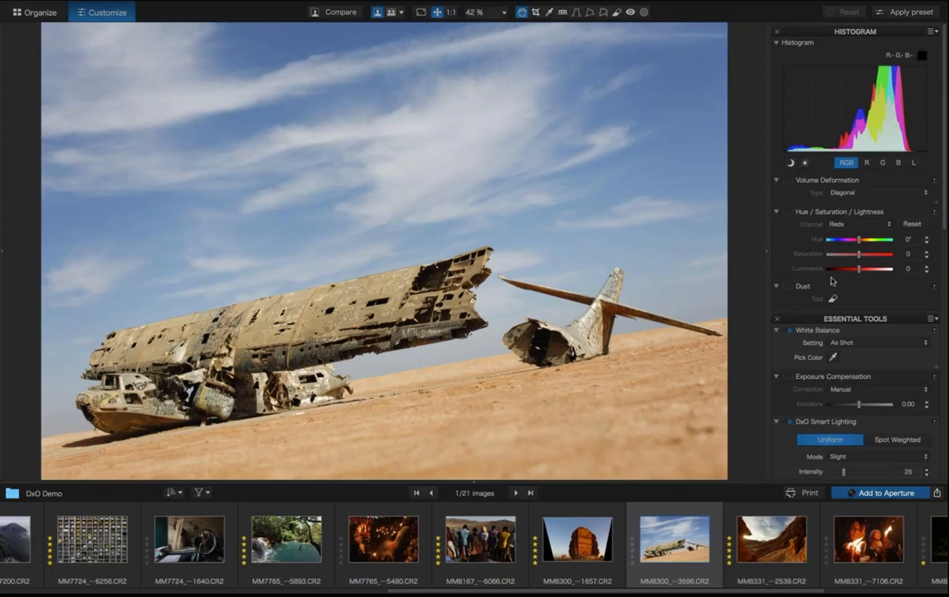
Enable DxO ClearView on the airplane wreck photo at intensity 55 and check the fuselage detail at 100%
{"action": "scroll", "coordinate": [854, 332], "scroll_direction": "down", "scroll_amount": 5}
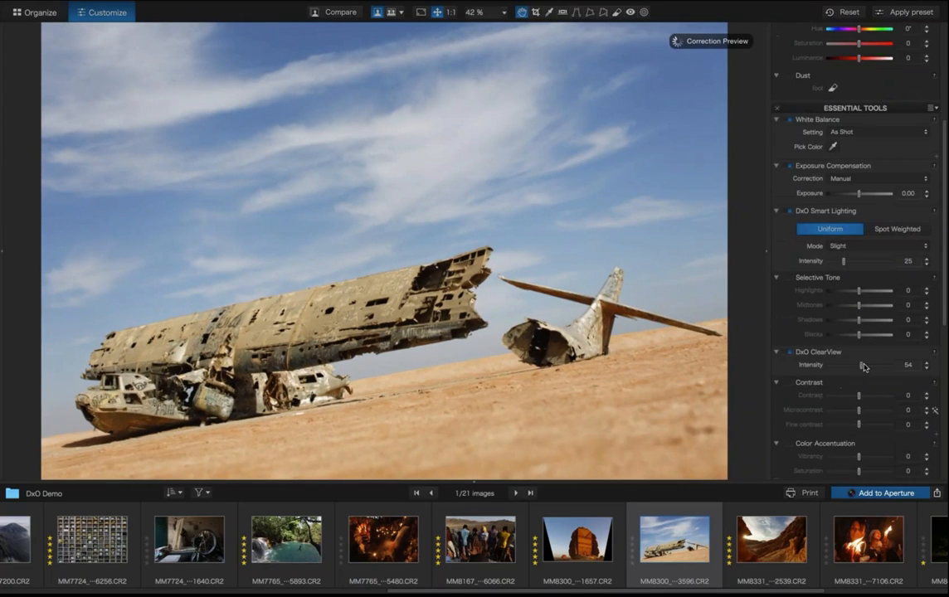
{"action": "left_click_drag", "start_coordinate": [863, 366], "coordinate": [861, 366]}
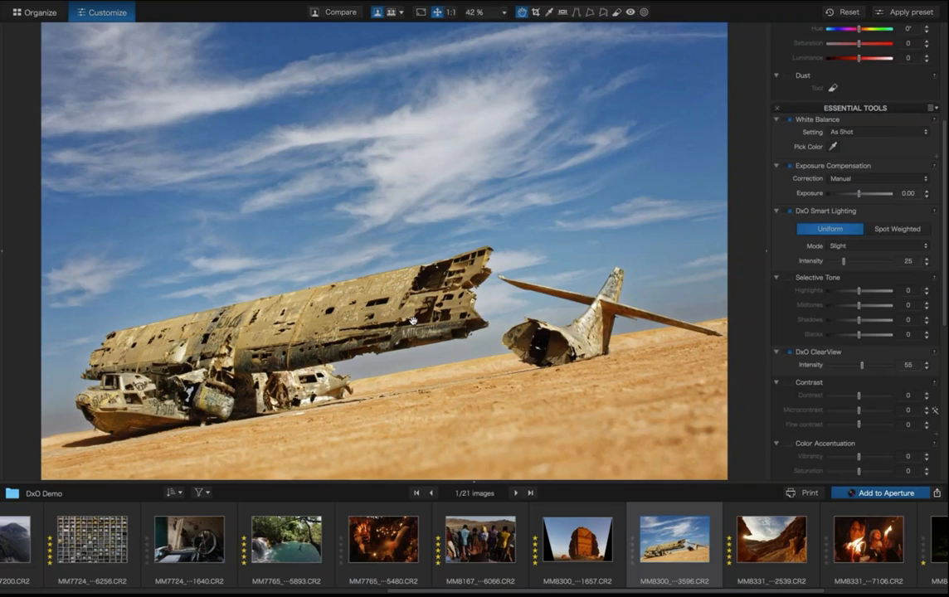
{"action": "scroll", "coordinate": [413, 320], "scroll_direction": "up", "scroll_amount": 2}
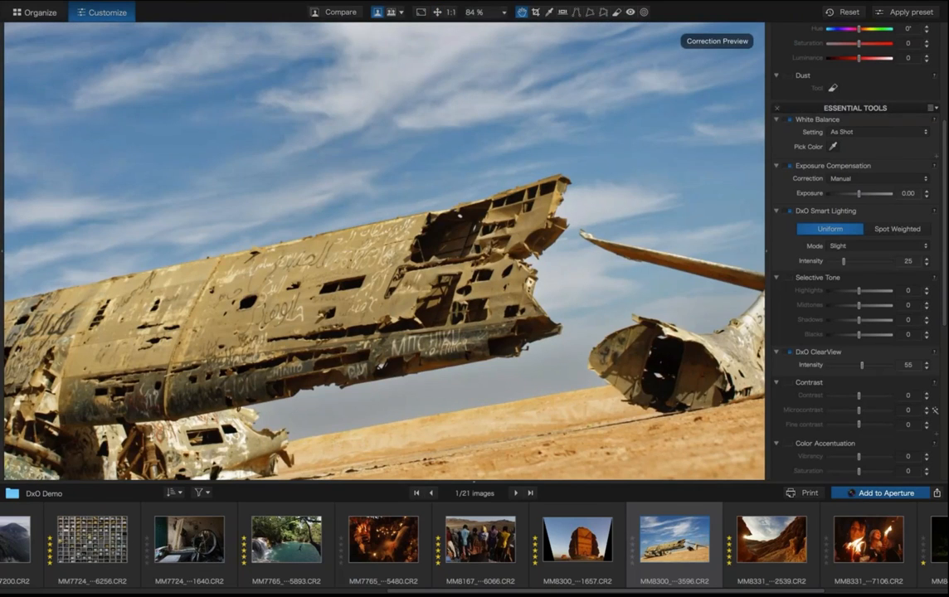
{"action": "scroll", "coordinate": [403, 328], "scroll_direction": "up", "scroll_amount": 1}
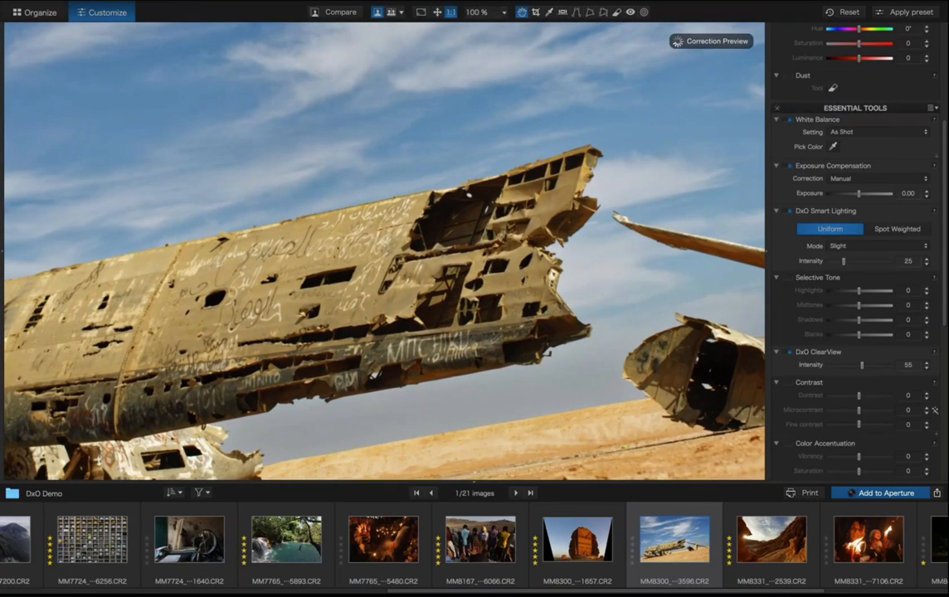
{"action": "left_click_drag", "start_coordinate": [403, 327], "coordinate": [475, 262]}
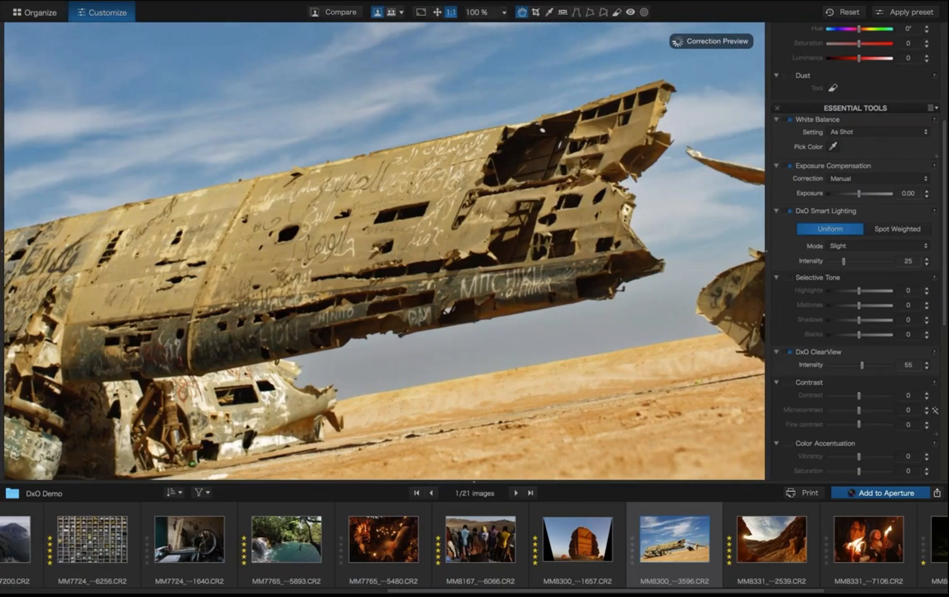
{"action": "left_click_drag", "start_coordinate": [496, 210], "coordinate": [479, 212]}
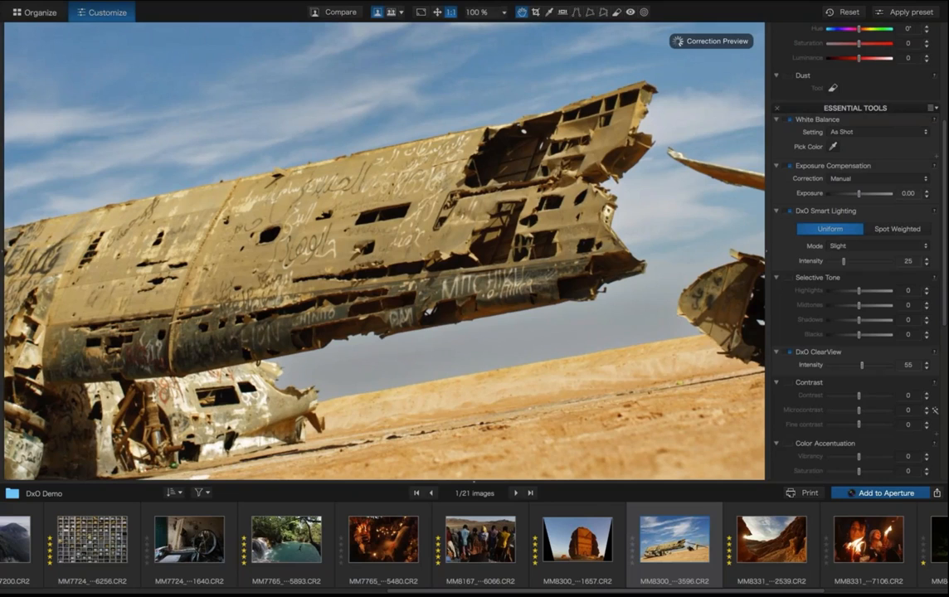
{"action": "key", "text": "super+0"}
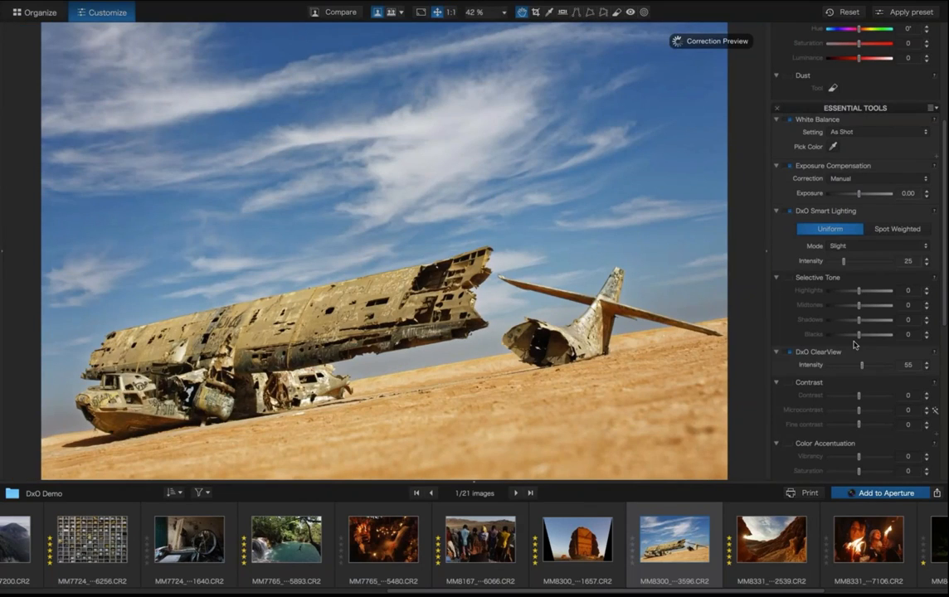
Set the Hue / Saturation / Lightness channel to Master and reduce its saturation to -10
{"action": "scroll", "coordinate": [855, 345], "scroll_direction": "up", "scroll_amount": 5}
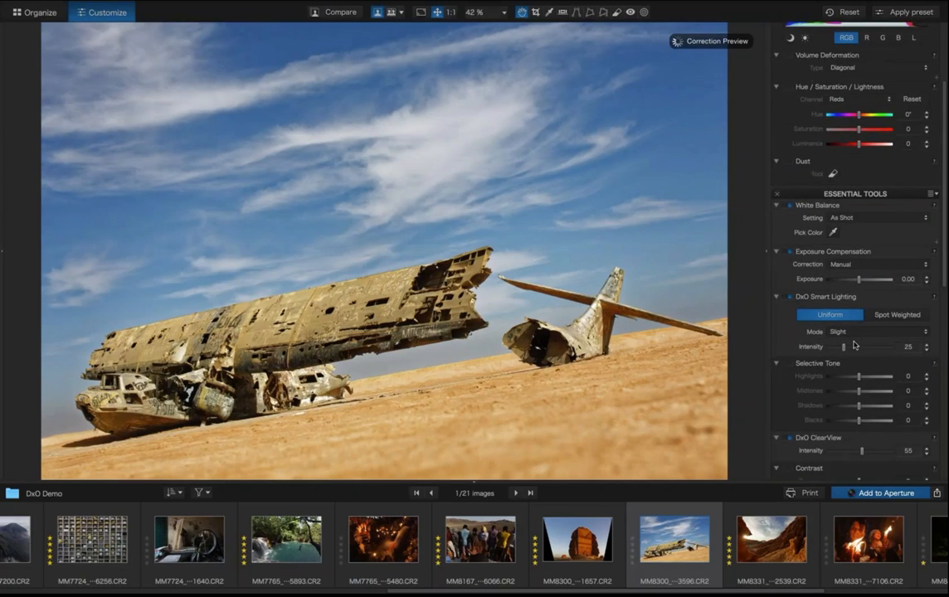
{"action": "scroll", "coordinate": [854, 345], "scroll_direction": "down", "scroll_amount": 5}
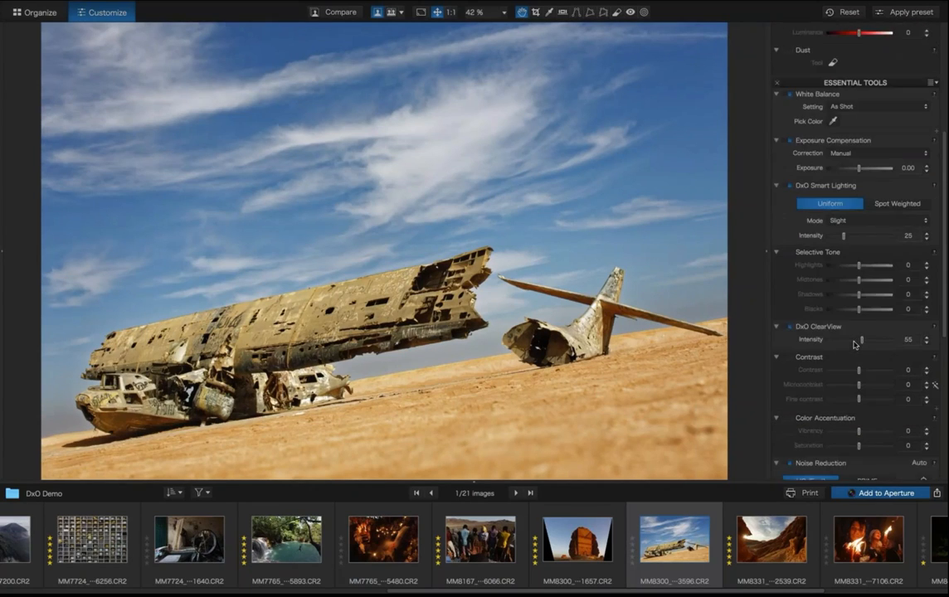
{"action": "scroll", "coordinate": [855, 343], "scroll_direction": "up", "scroll_amount": 3}
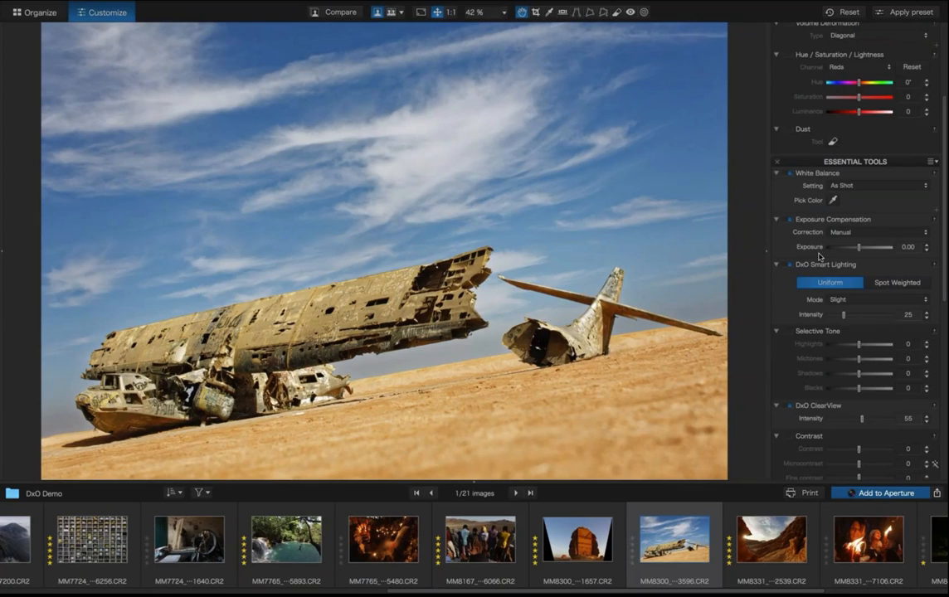
{"action": "left_click", "coordinate": [841, 68]}
{"action": "left_click", "coordinate": [841, 58]}
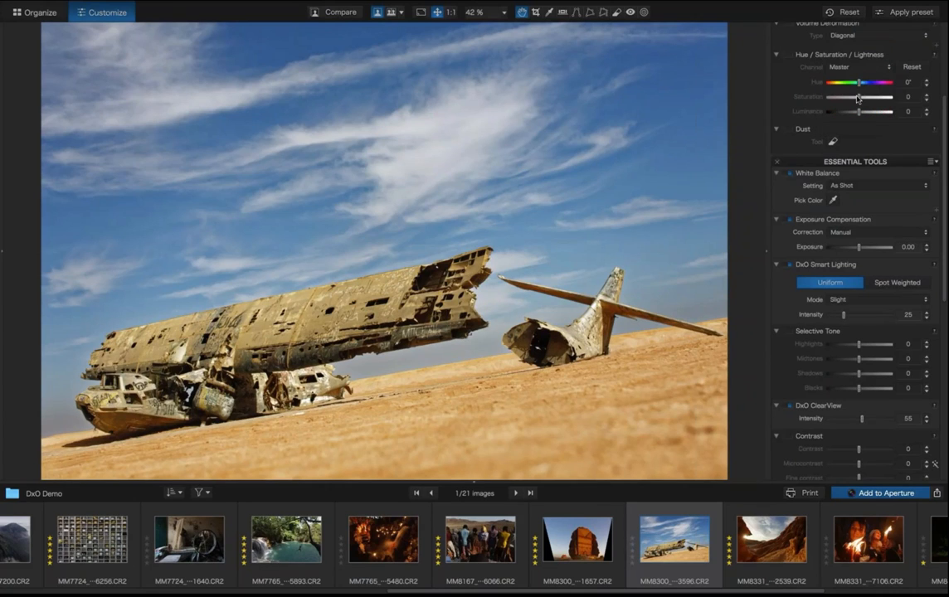
{"action": "left_click_drag", "start_coordinate": [858, 97], "coordinate": [855, 100]}
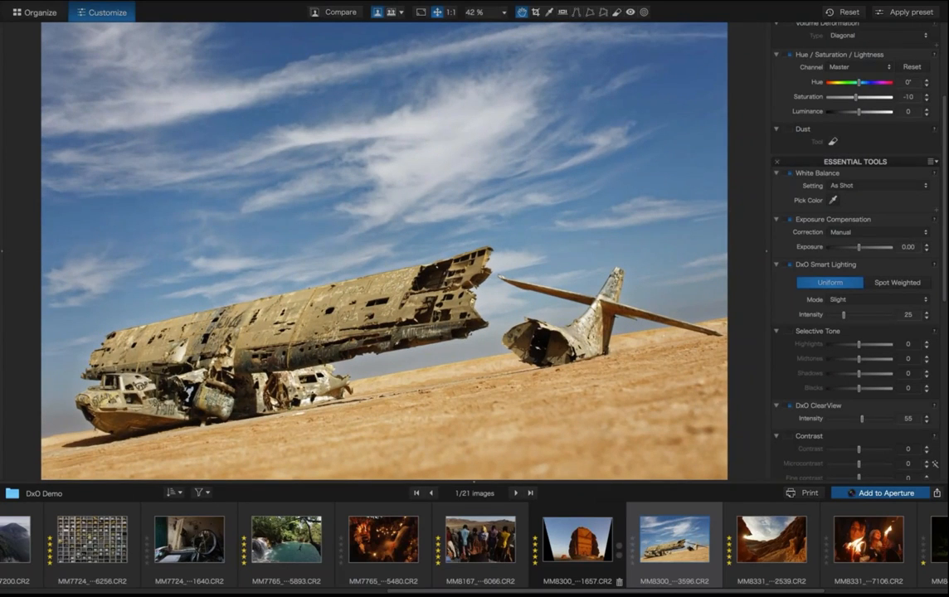
Open the night photo of the illuminated cross, hide the filmstrip, and compare the photo with its as-shot version
{"action": "scroll", "coordinate": [572, 541], "scroll_direction": "right", "scroll_amount": 5}
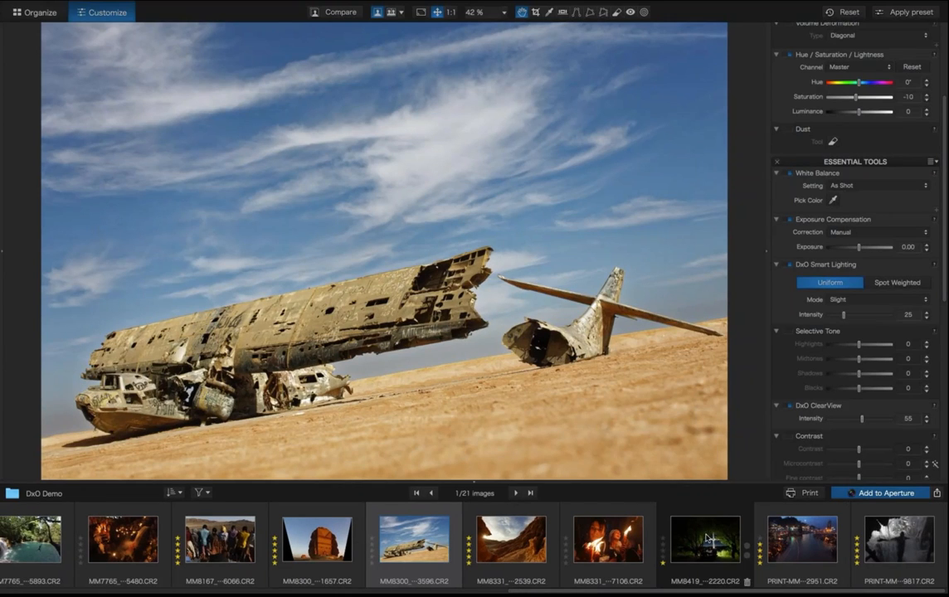
{"action": "left_click", "coordinate": [707, 540]}
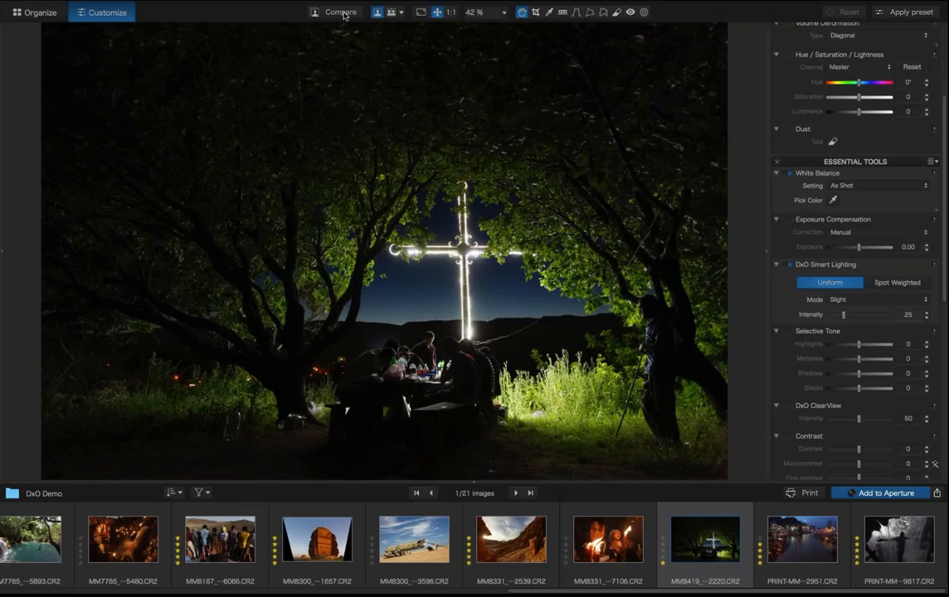
{"action": "left_click_drag", "start_coordinate": [343, 14], "coordinate": [340, 12]}
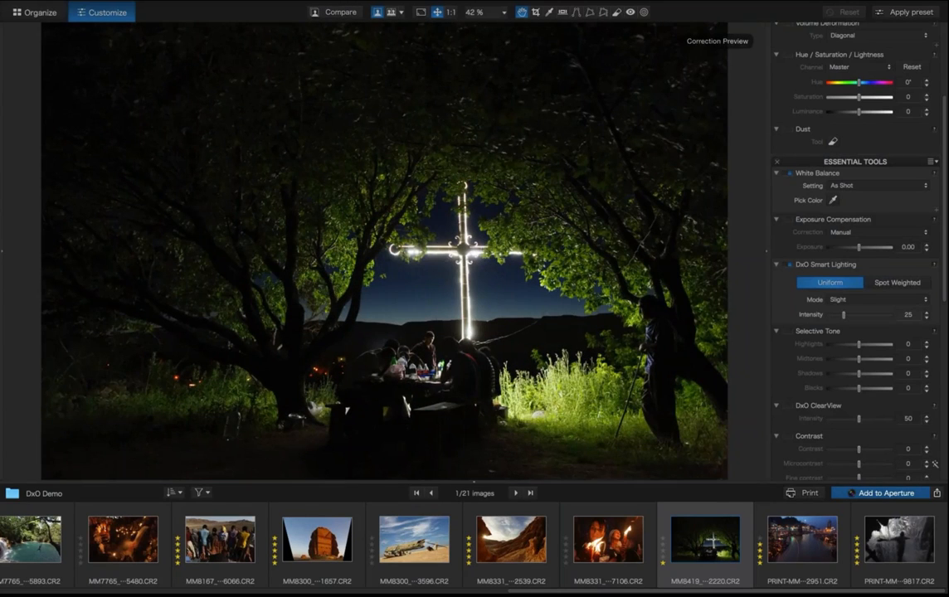
{"action": "key", "text": "super+F9"}
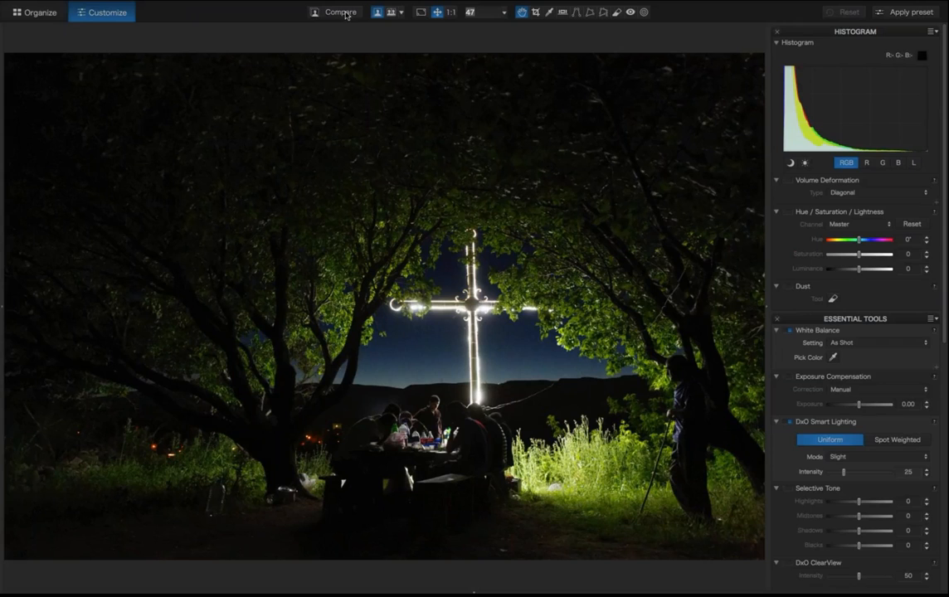
{"action": "left_click_drag", "start_coordinate": [345, 15], "coordinate": [345, 15]}
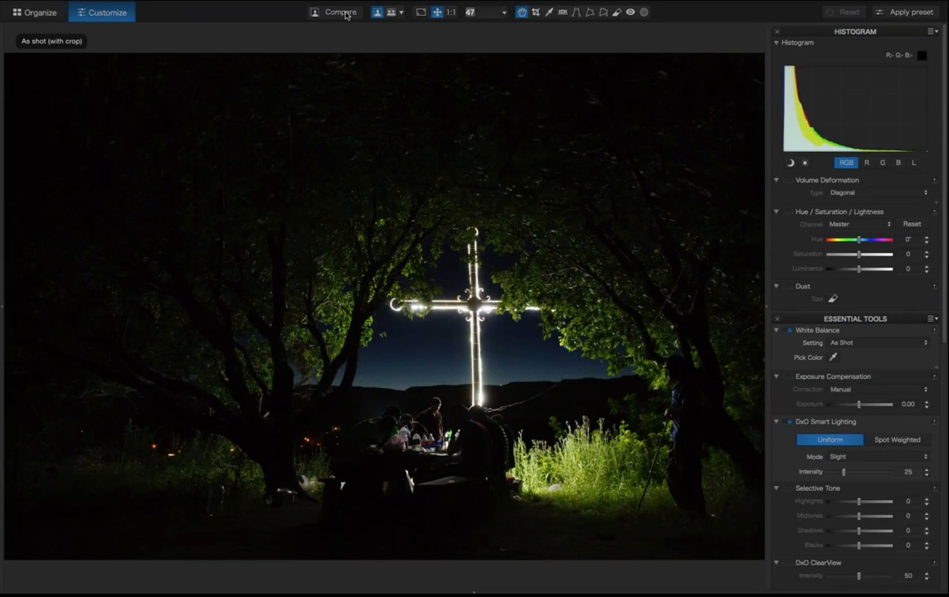
{"action": "left_click_drag", "start_coordinate": [346, 15], "coordinate": [345, 15]}
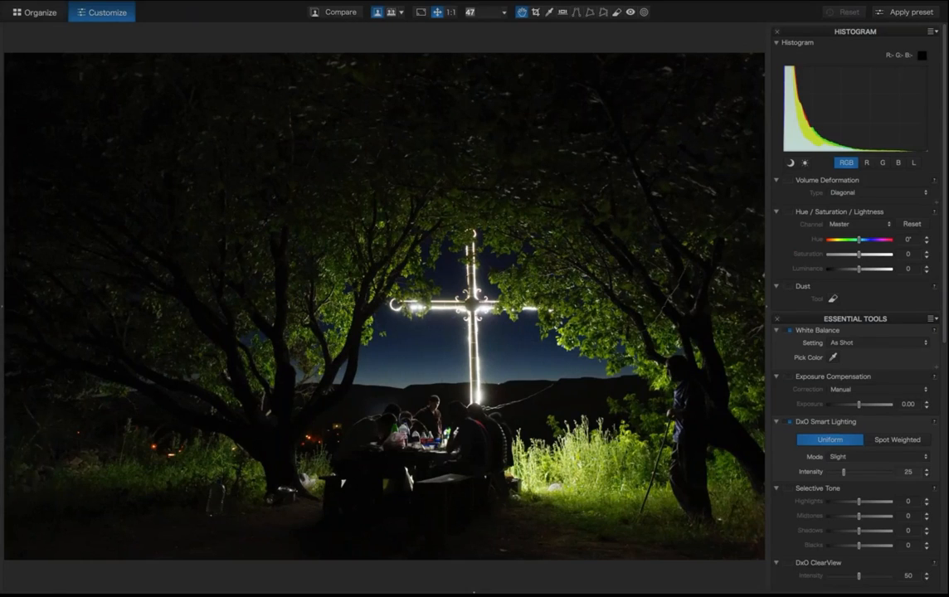
Set the Noise Reduction method to PRIME for the night photo of the illuminated cross
{"action": "scroll", "coordinate": [856, 307], "scroll_direction": "down", "scroll_amount": 1}
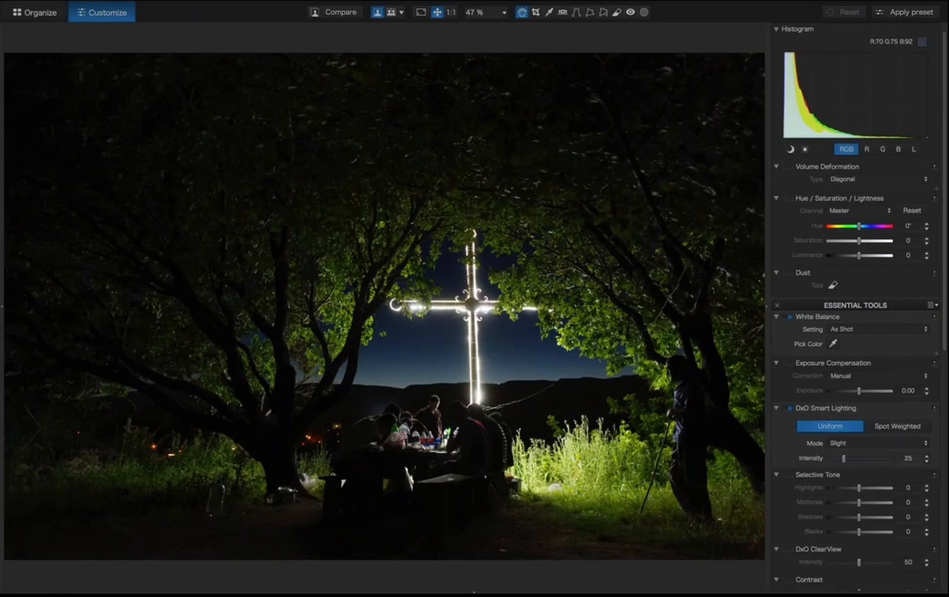
{"action": "scroll", "coordinate": [426, 331], "scroll_direction": "up", "scroll_amount": 2}
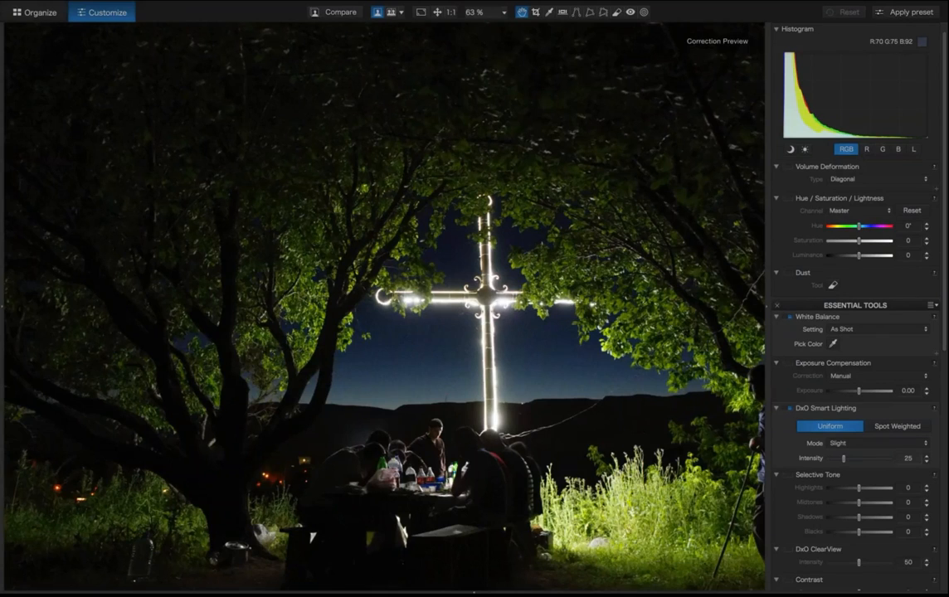
{"action": "scroll", "coordinate": [431, 323], "scroll_direction": "up", "scroll_amount": 3}
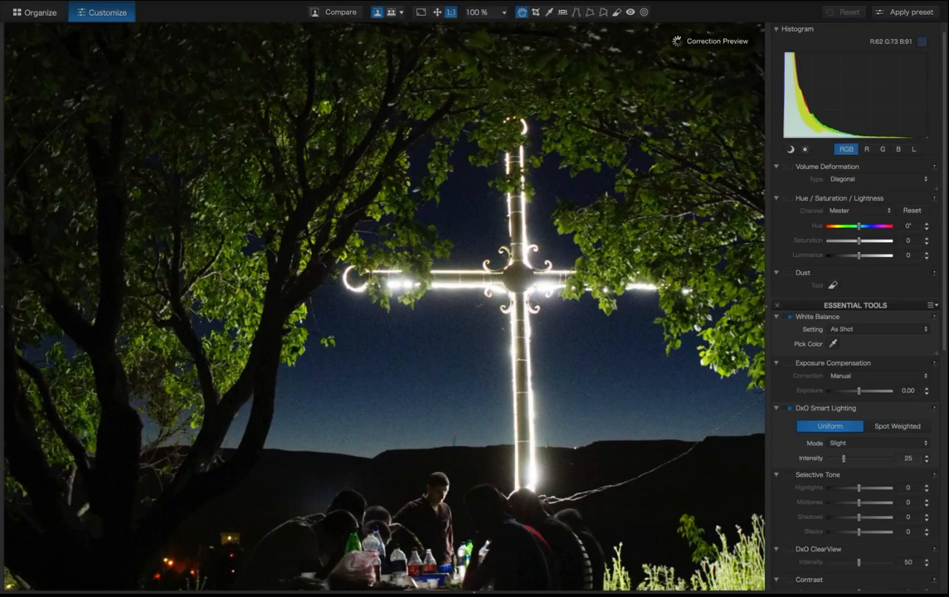
{"action": "left_click_drag", "start_coordinate": [561, 500], "coordinate": [469, 487]}
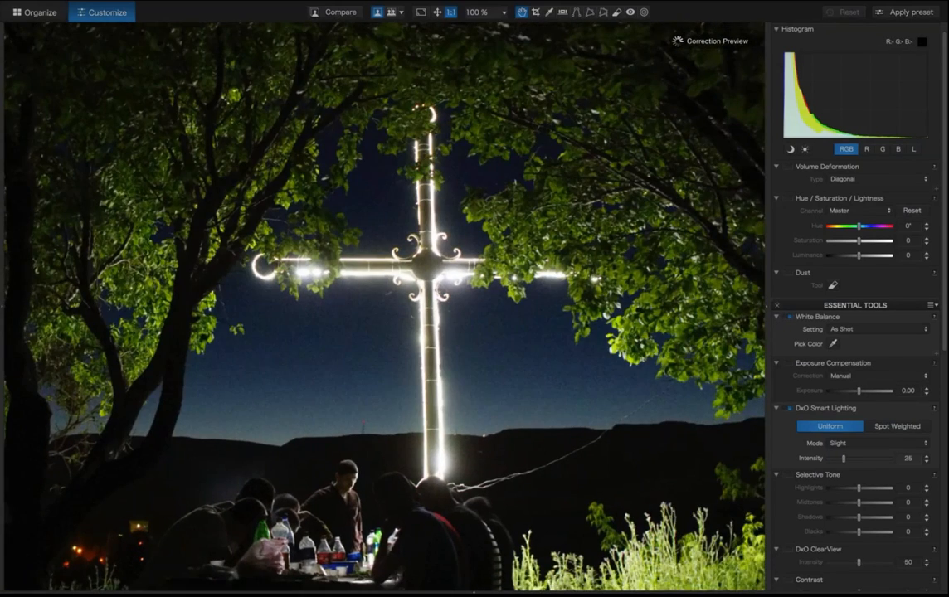
{"action": "scroll", "coordinate": [813, 404], "scroll_direction": "down", "scroll_amount": 6}
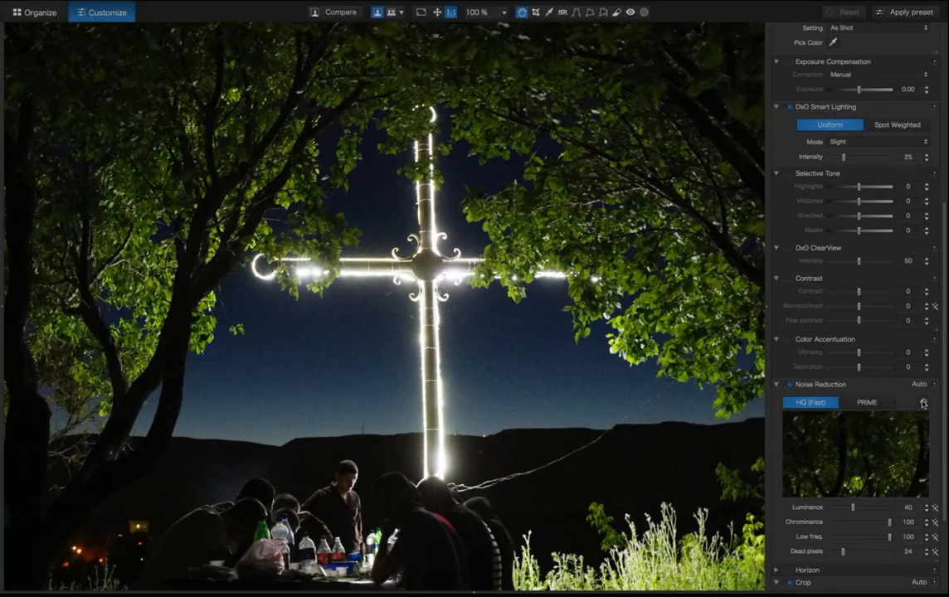
{"action": "left_click", "coordinate": [867, 403]}
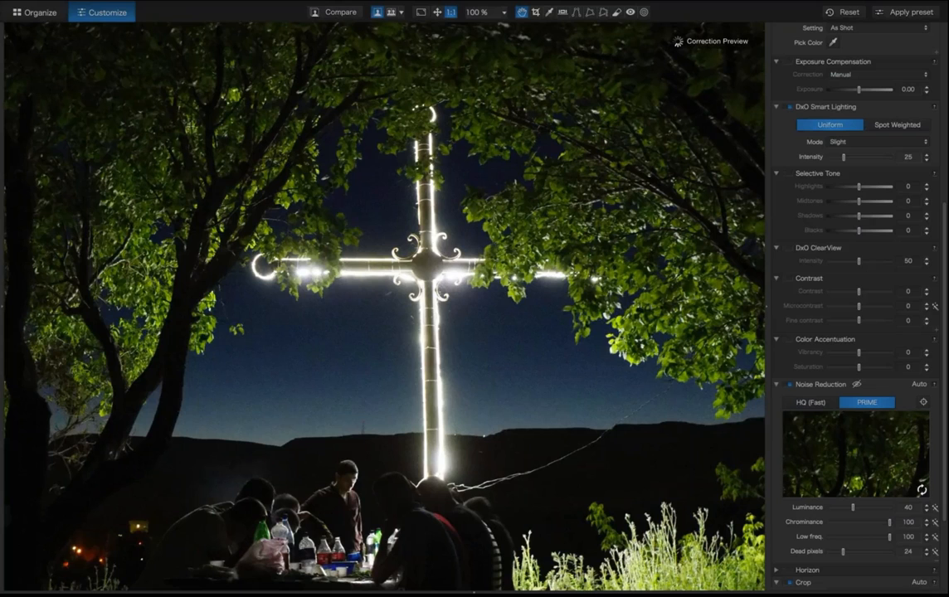
Move the Noise Reduction magnifier to the sky beside the cross and set the luminance to 86
{"action": "left_click", "coordinate": [924, 402]}
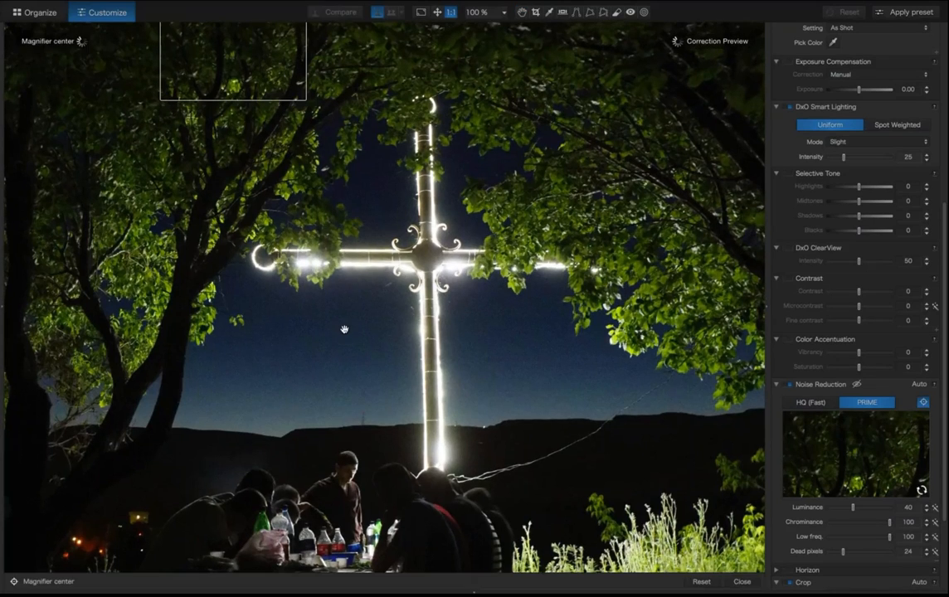
{"action": "left_click", "coordinate": [344, 330]}
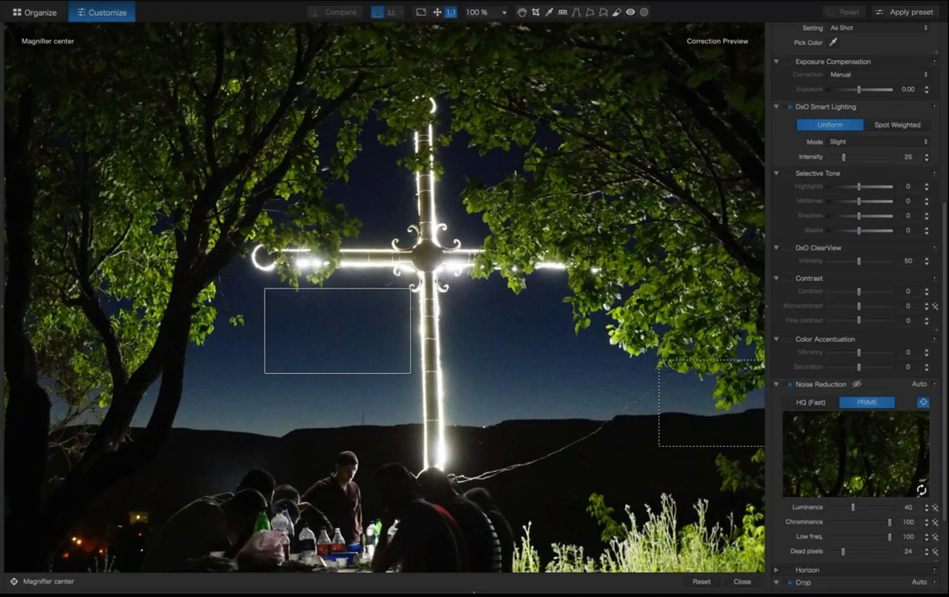
{"action": "left_click", "coordinate": [879, 508]}
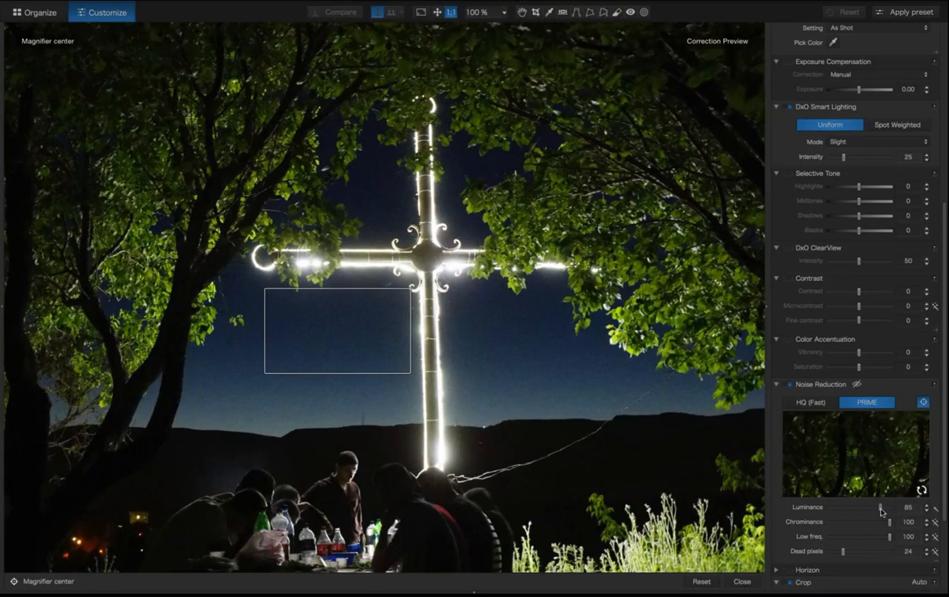
{"action": "left_click", "coordinate": [881, 508]}
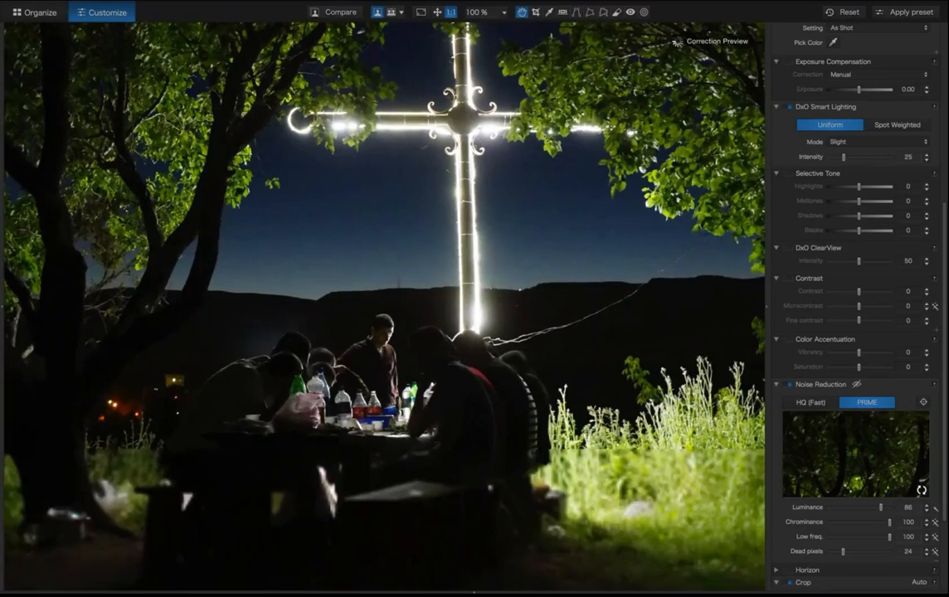
Check the noise-reduced tree and table area at 100%, and set the Selective Tone shadows to 10
{"action": "left_click_drag", "start_coordinate": [54, 531], "coordinate": [236, 490]}
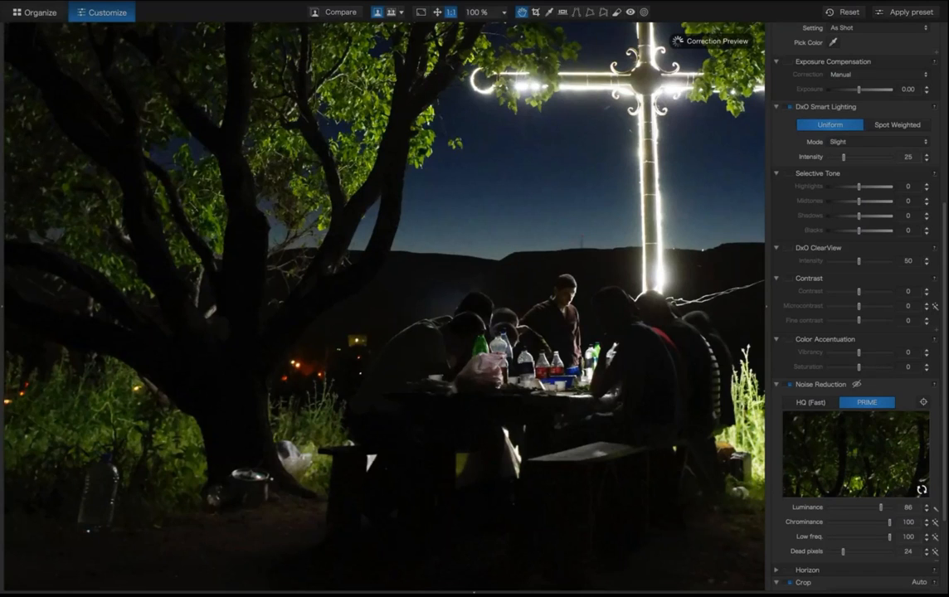
{"action": "left_click", "coordinate": [437, 12]}
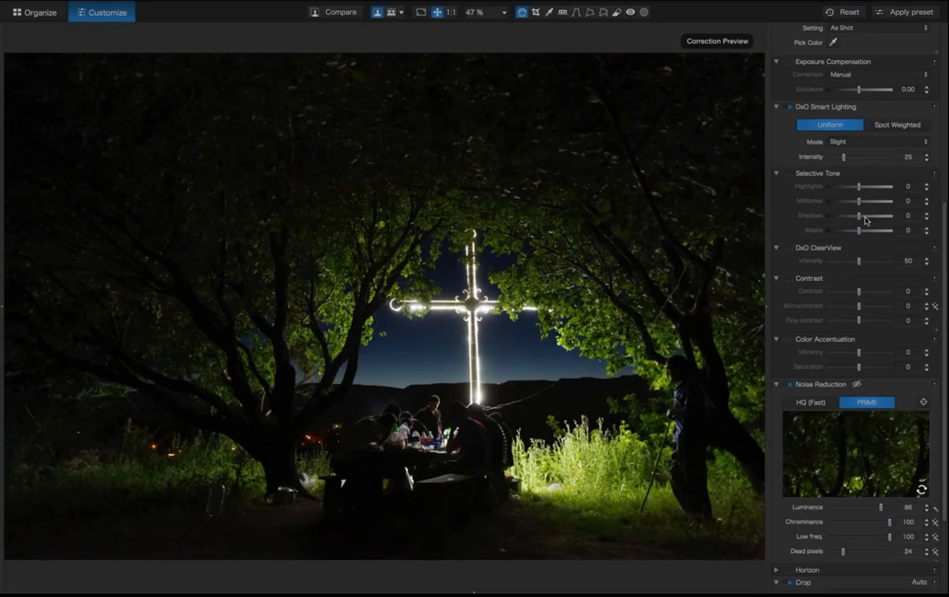
{"action": "left_click_drag", "start_coordinate": [861, 217], "coordinate": [864, 221]}
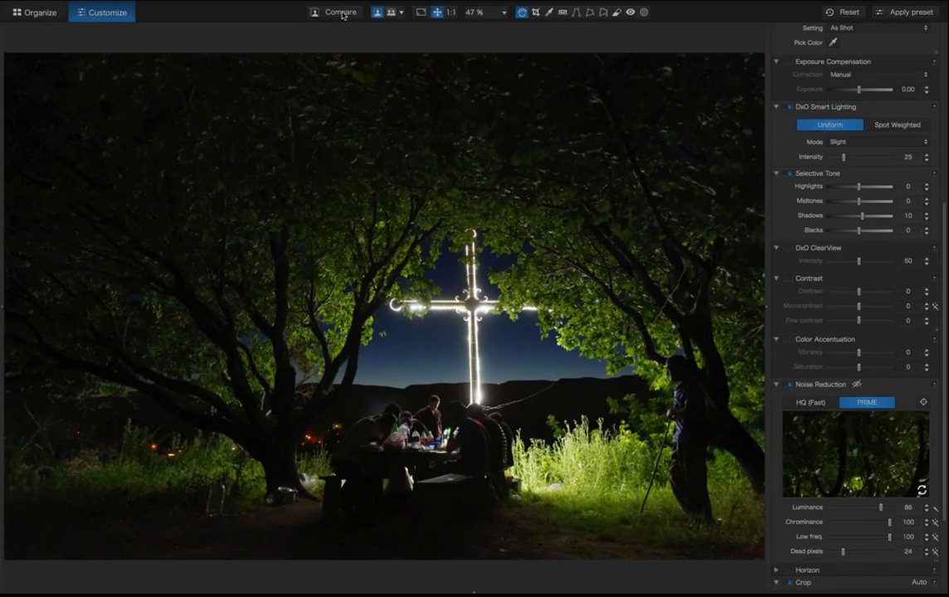
Compare the corrected night photo with its as-shot version several times and look at the enlarged cross and table area
{"action": "left_click", "coordinate": [341, 13]}
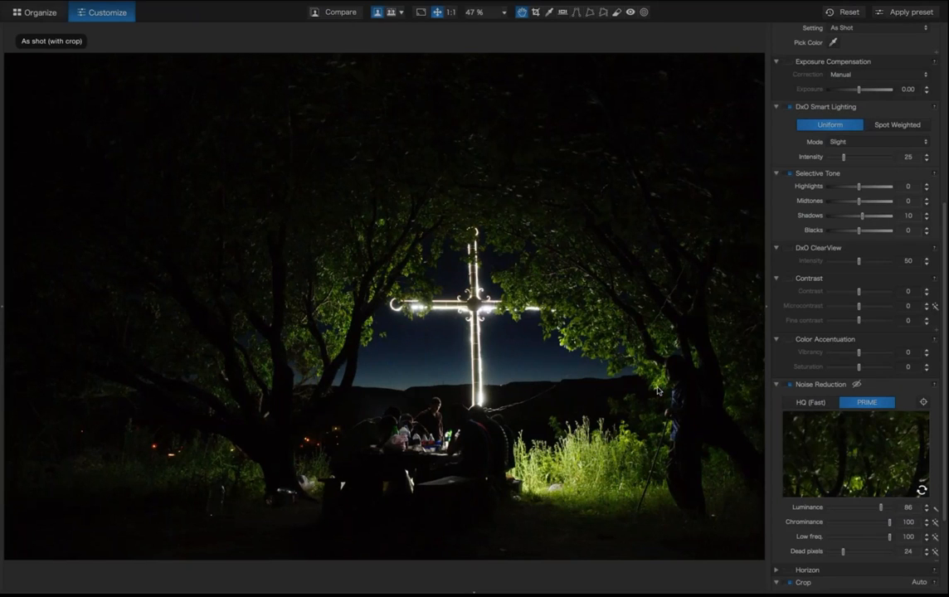
{"action": "left_click", "coordinate": [344, 11]}
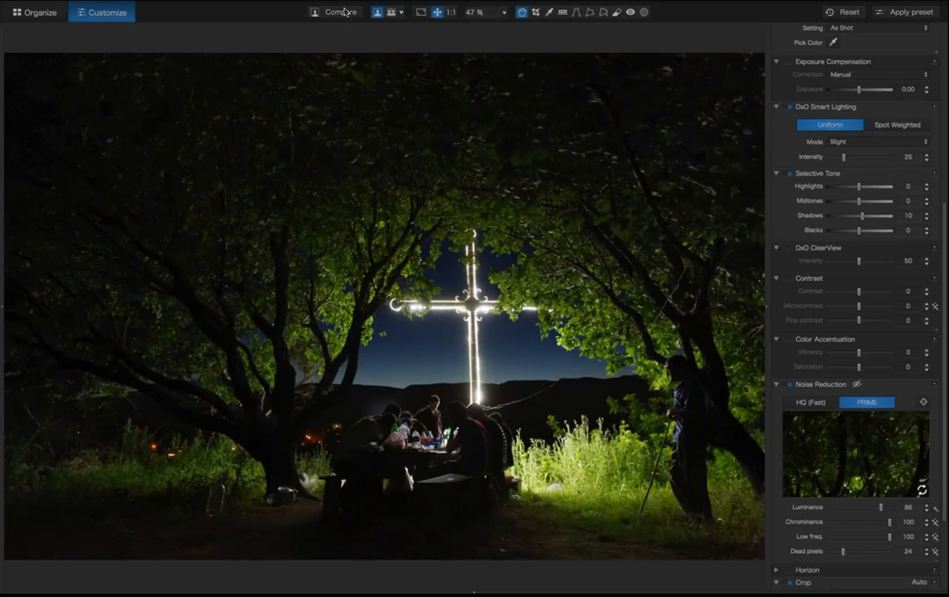
{"action": "left_click", "coordinate": [344, 11]}
{"action": "left_click", "coordinate": [344, 11]}
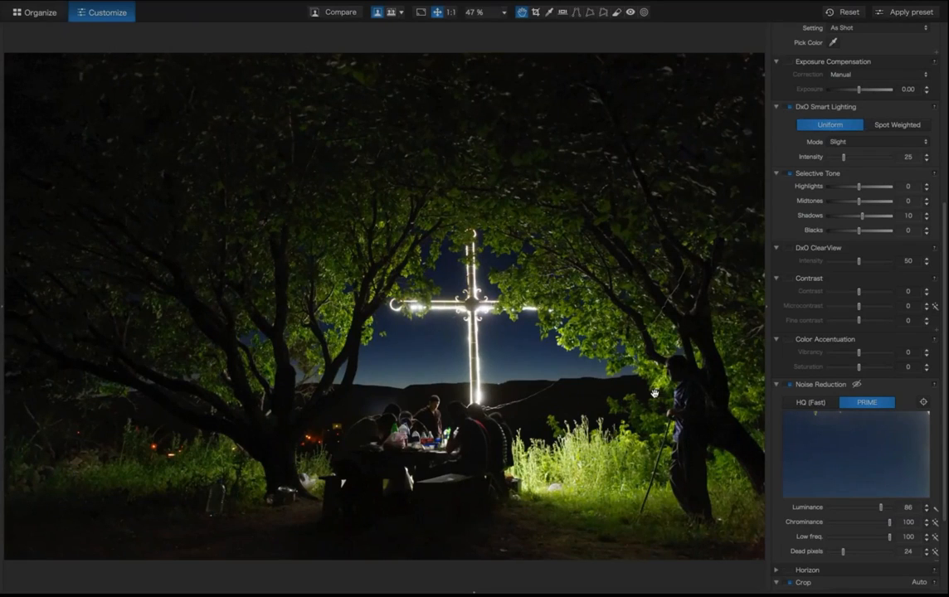
{"action": "left_click", "coordinate": [349, 14]}
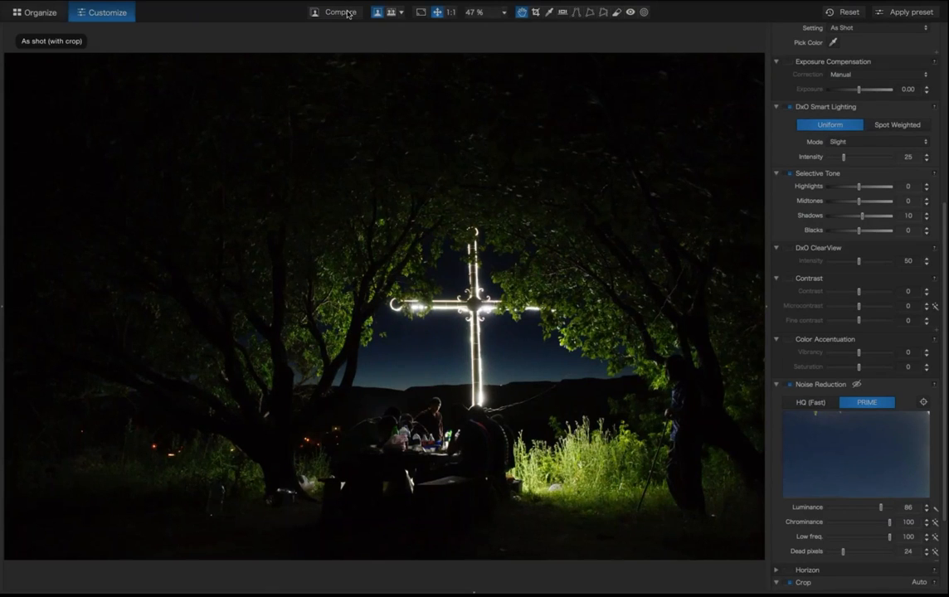
{"action": "left_click", "coordinate": [347, 14]}
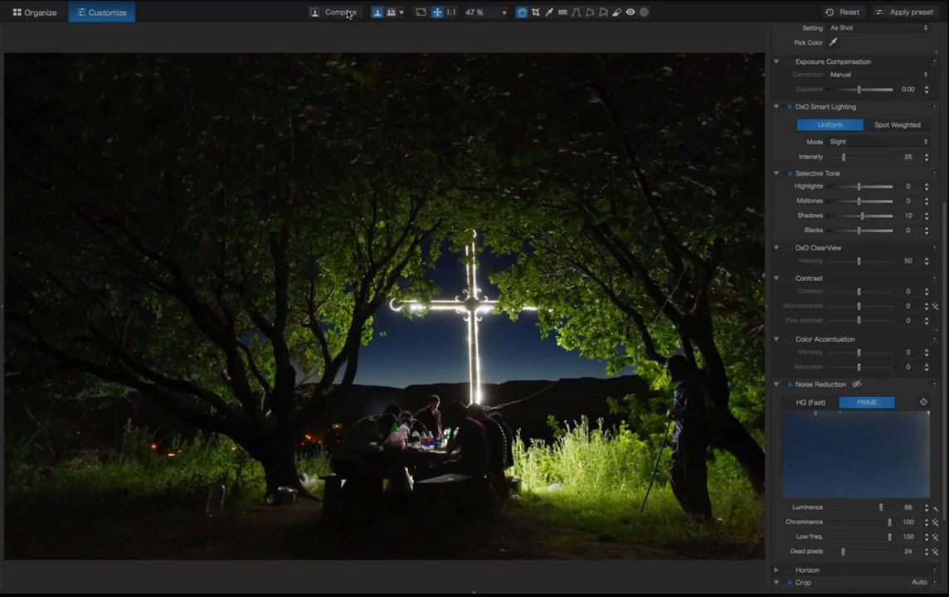
{"action": "left_click", "coordinate": [347, 13]}
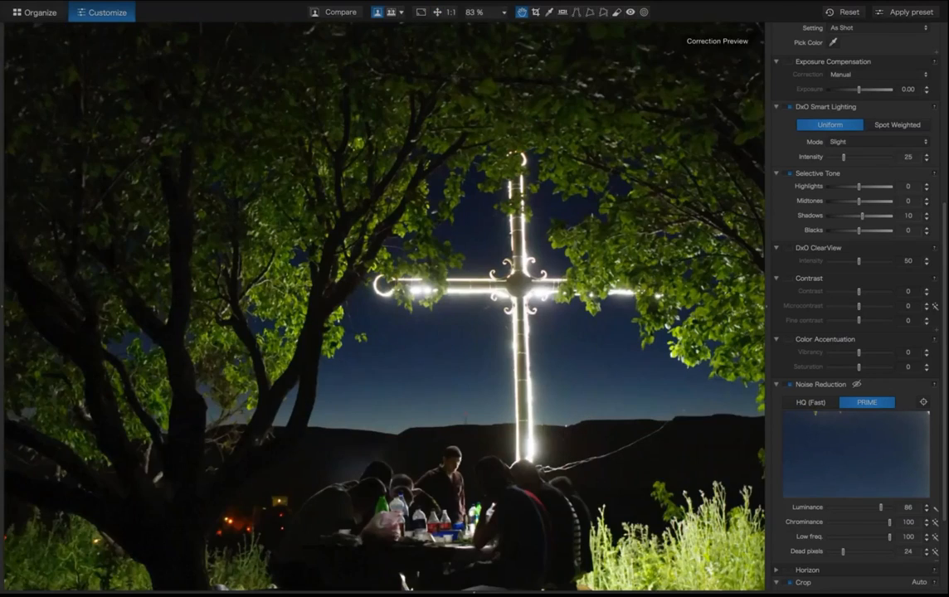
{"action": "scroll", "coordinate": [398, 336], "scroll_direction": "up", "scroll_amount": 1}
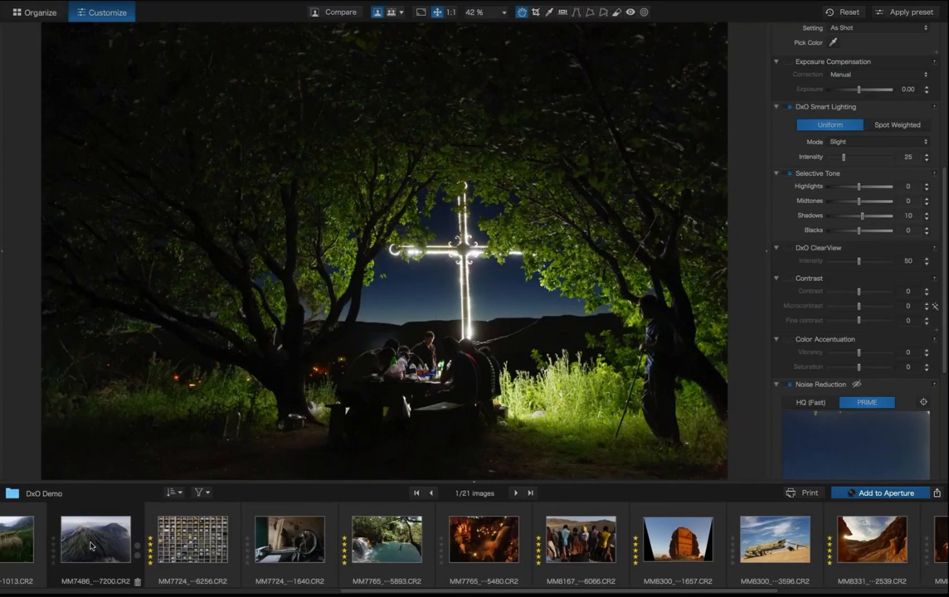
Open the photo of the man carrying rice sheaves through the green field, MM7486_070622_21013.CR2
{"action": "scroll", "coordinate": [91, 546], "scroll_direction": "left", "scroll_amount": 3}
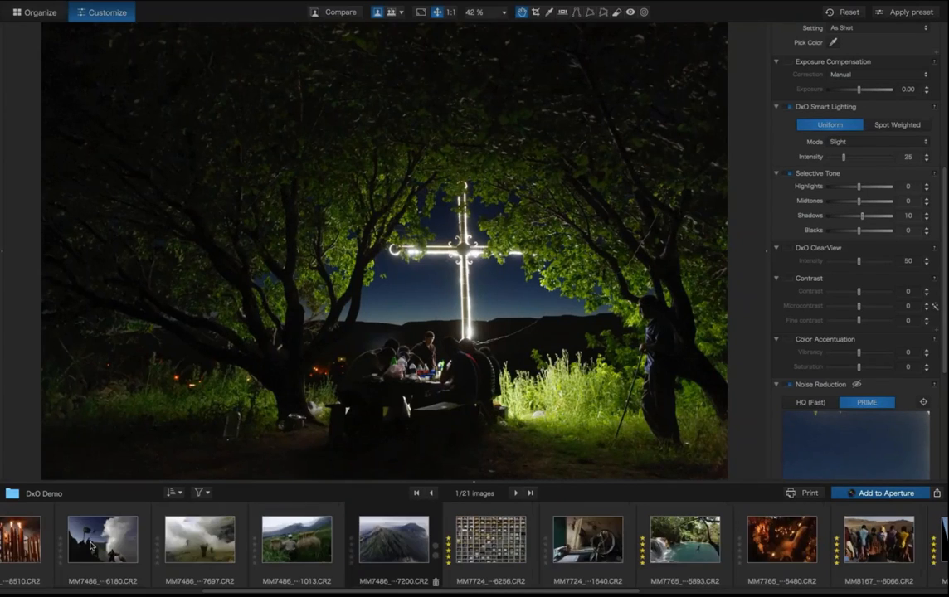
{"action": "scroll", "coordinate": [315, 541], "scroll_direction": "left", "scroll_amount": 1}
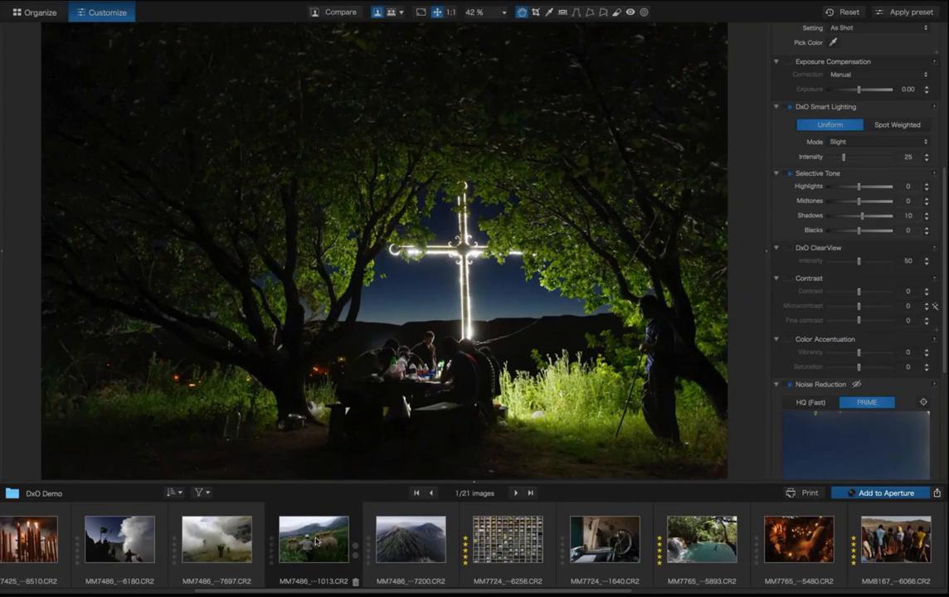
{"action": "left_click", "coordinate": [316, 542]}
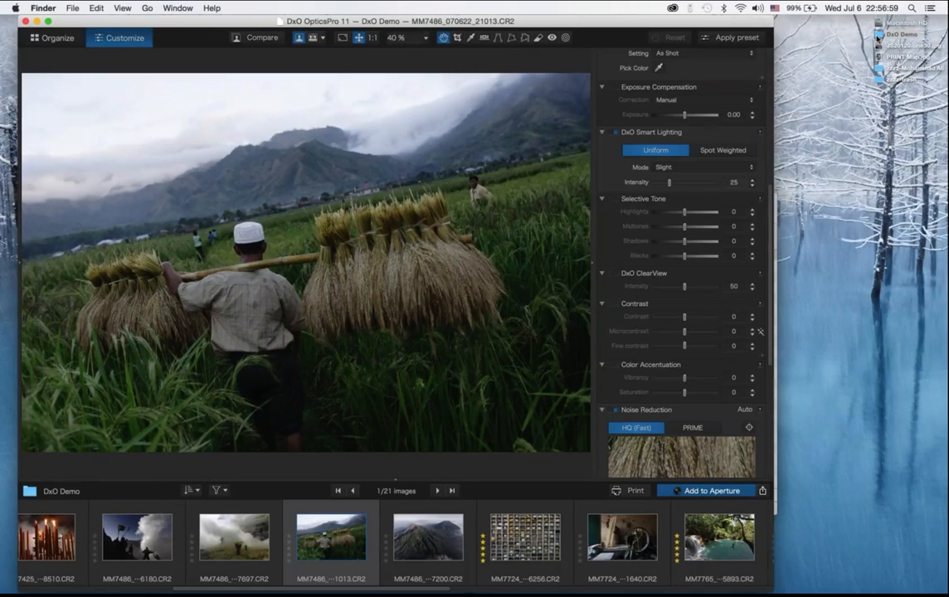
Open the DxO Demo folder in Finder and look through its CR2 images and .dop files
{"action": "double_click", "coordinate": [877, 37]}
{"action": "scroll", "coordinate": [514, 310], "scroll_direction": "up", "scroll_amount": 3}
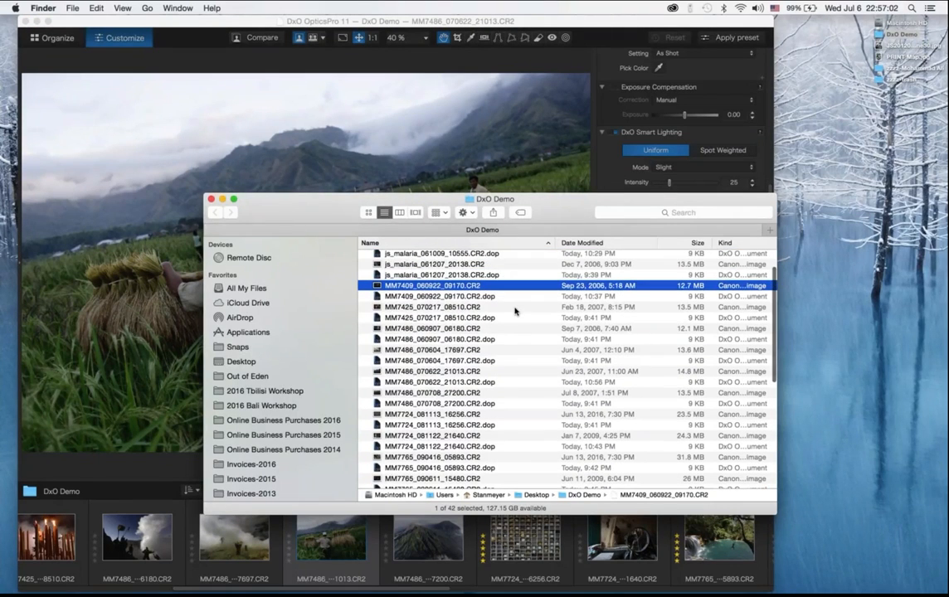
{"action": "scroll", "coordinate": [514, 311], "scroll_direction": "up", "scroll_amount": 3}
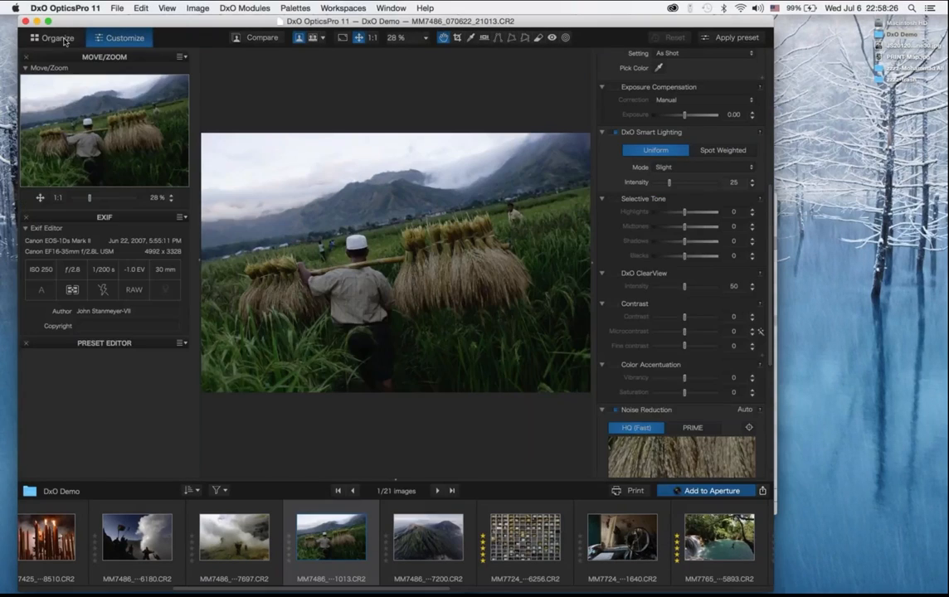
Switch to the Organize workspace and look through its source folders and the available export destinations
{"action": "left_click", "coordinate": [59, 38]}
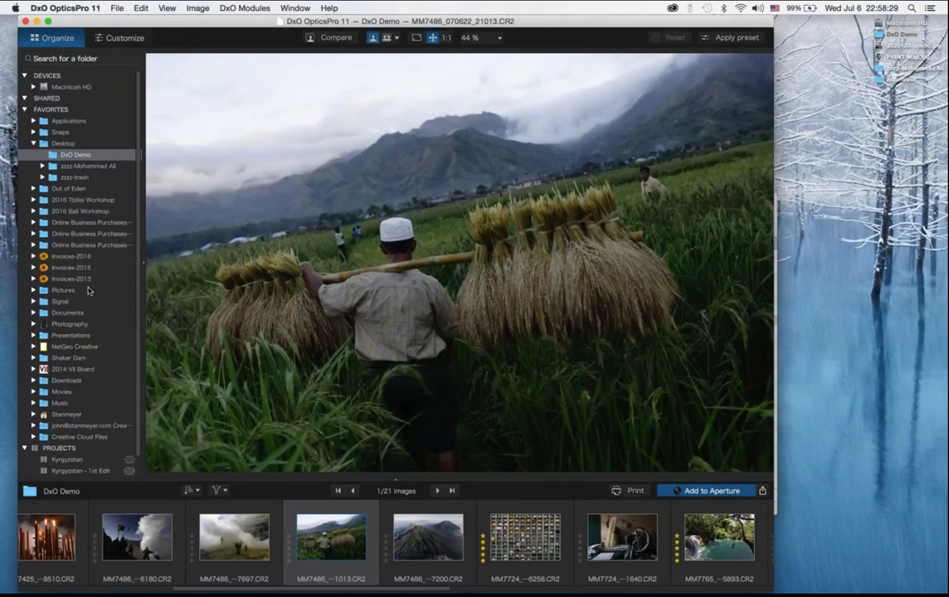
{"action": "scroll", "coordinate": [89, 291], "scroll_direction": "up", "scroll_amount": 2}
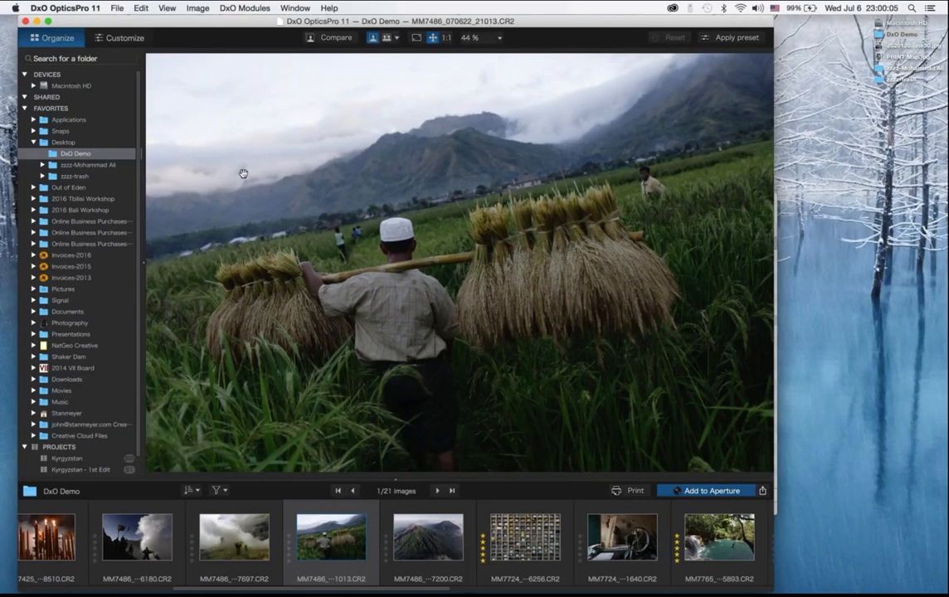
{"action": "mouse_move", "coordinate": [263, 174]}
{"action": "mouse_move", "coordinate": [719, 415]}
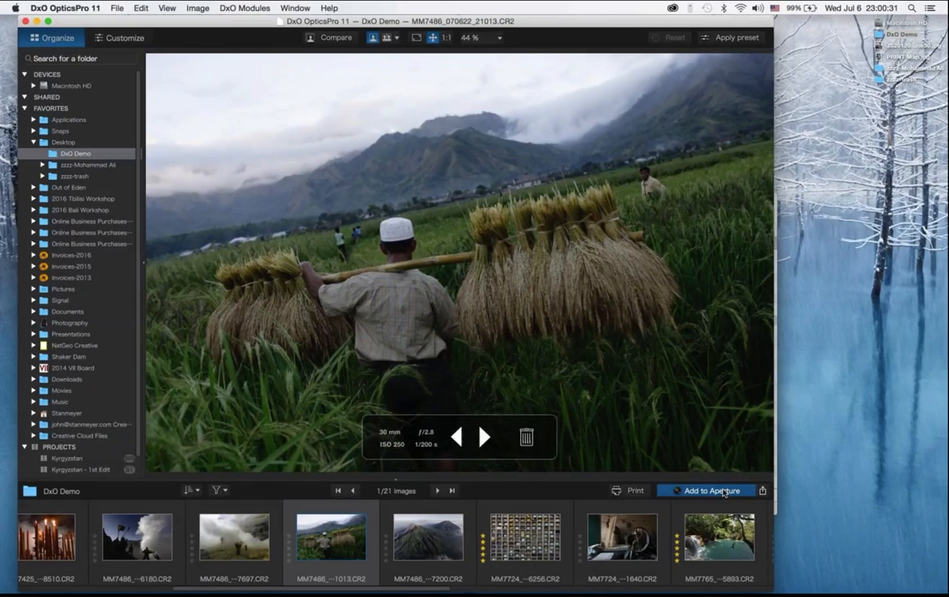
{"action": "left_click", "coordinate": [762, 490]}
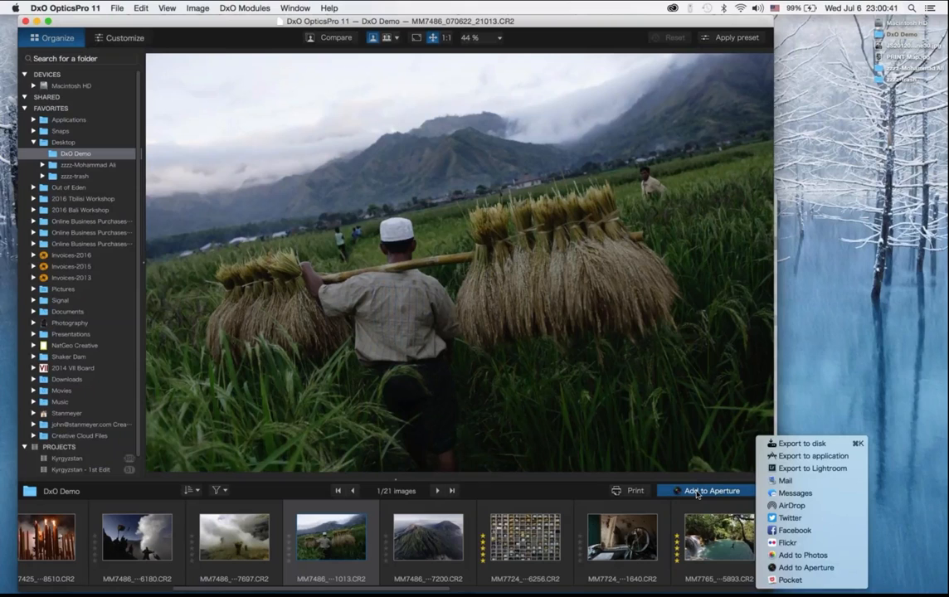
{"action": "left_click", "coordinate": [576, 495]}
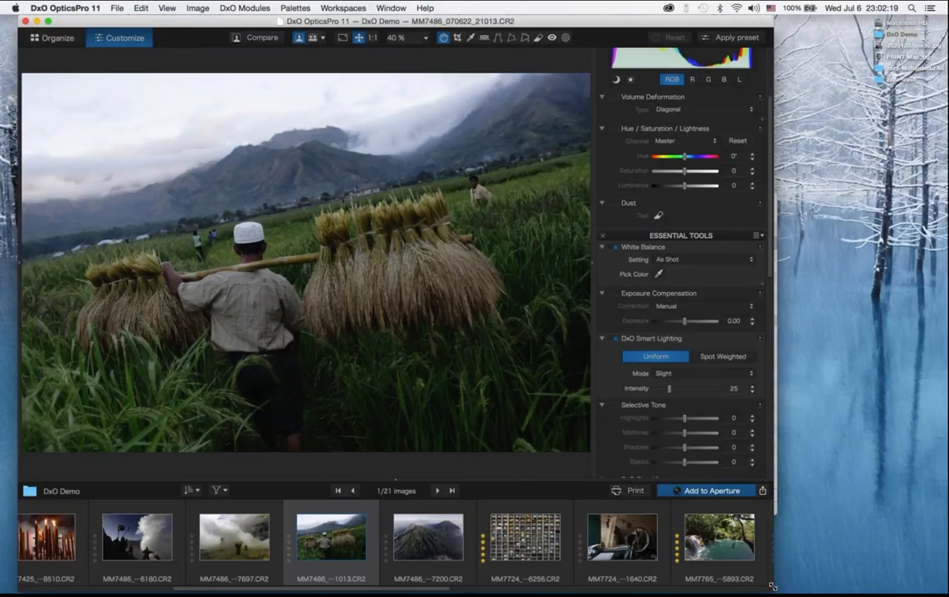
Widen the application window and check the export destinations for the rice field photo, including Export to Lightroom
{"action": "left_click_drag", "start_coordinate": [772, 587], "coordinate": [927, 587]}
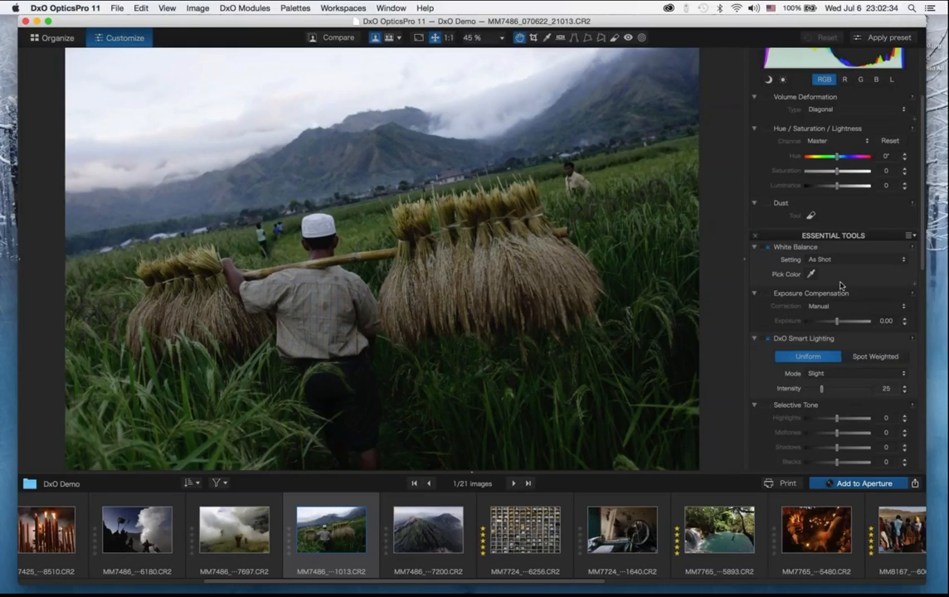
{"action": "scroll", "coordinate": [841, 284], "scroll_direction": "up", "scroll_amount": 5}
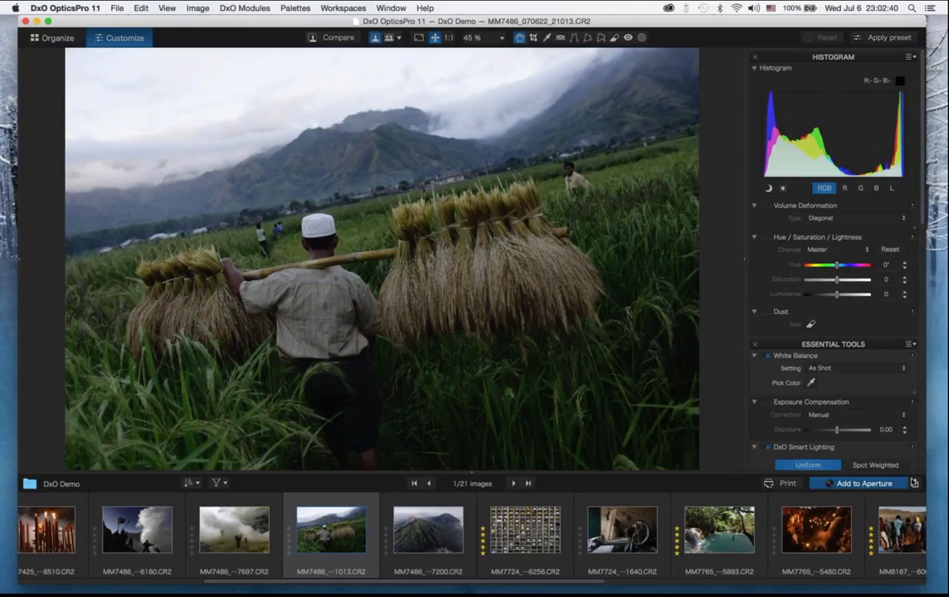
{"action": "left_click", "coordinate": [915, 484]}
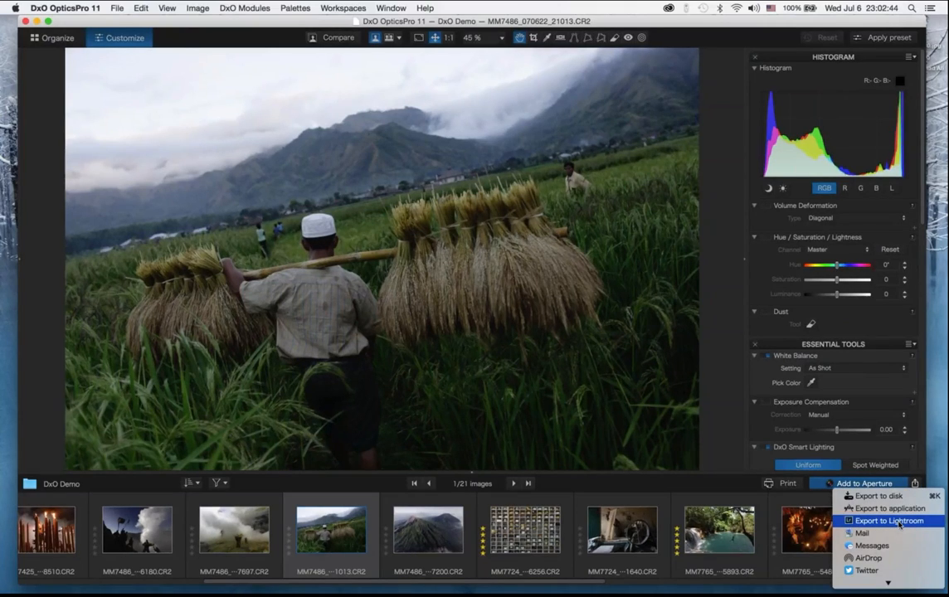
{"action": "left_click", "coordinate": [922, 479]}
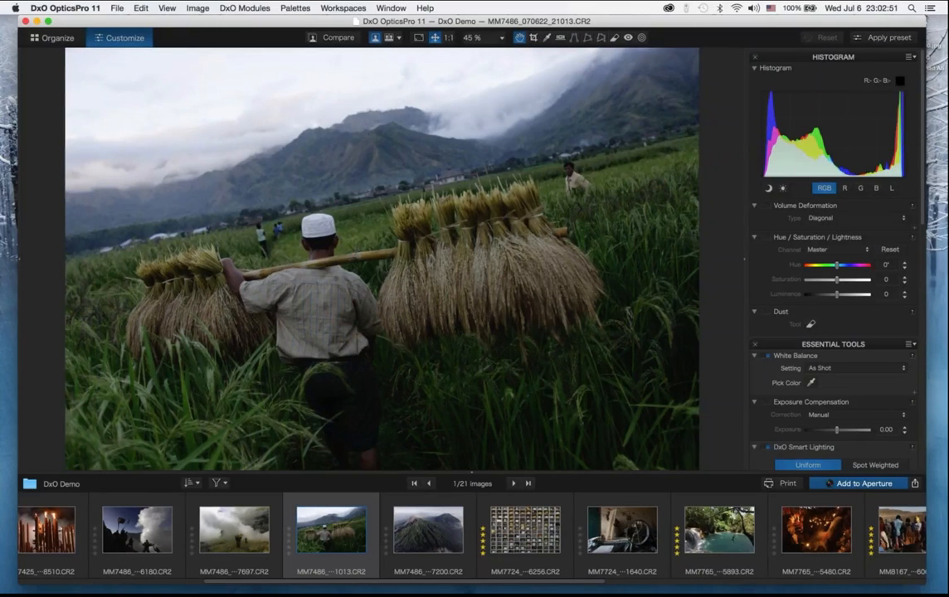
Show the rice field photo full screen without the filmstrip and compare it repeatedly with its as-shot version
{"action": "left_click", "coordinate": [473, 471]}
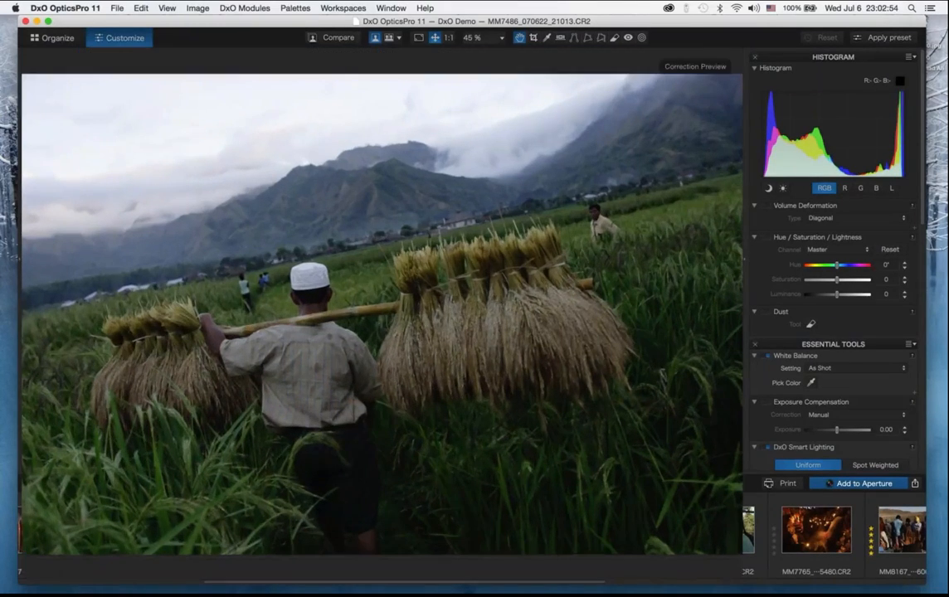
{"action": "left_click", "coordinate": [47, 21]}
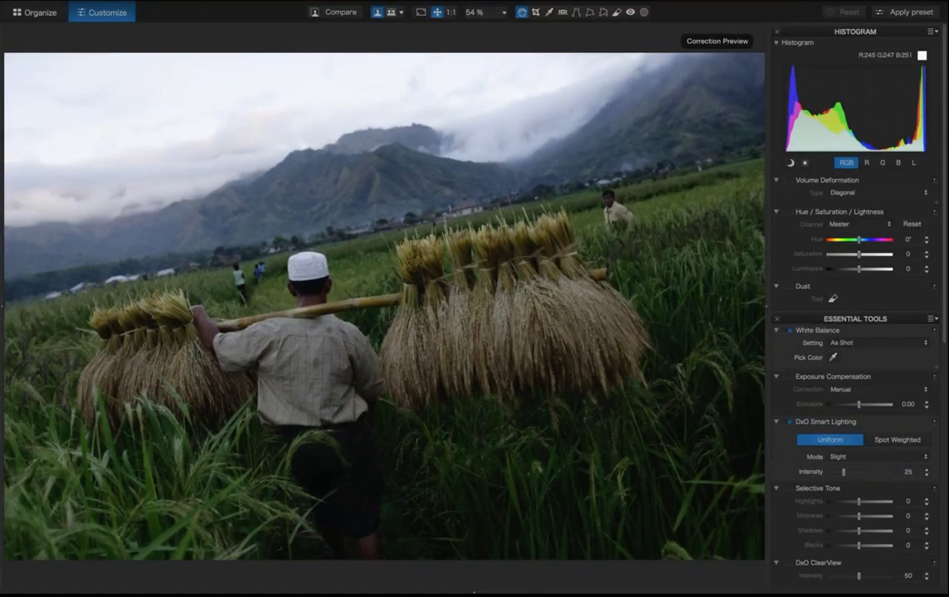
{"action": "left_click", "coordinate": [348, 12]}
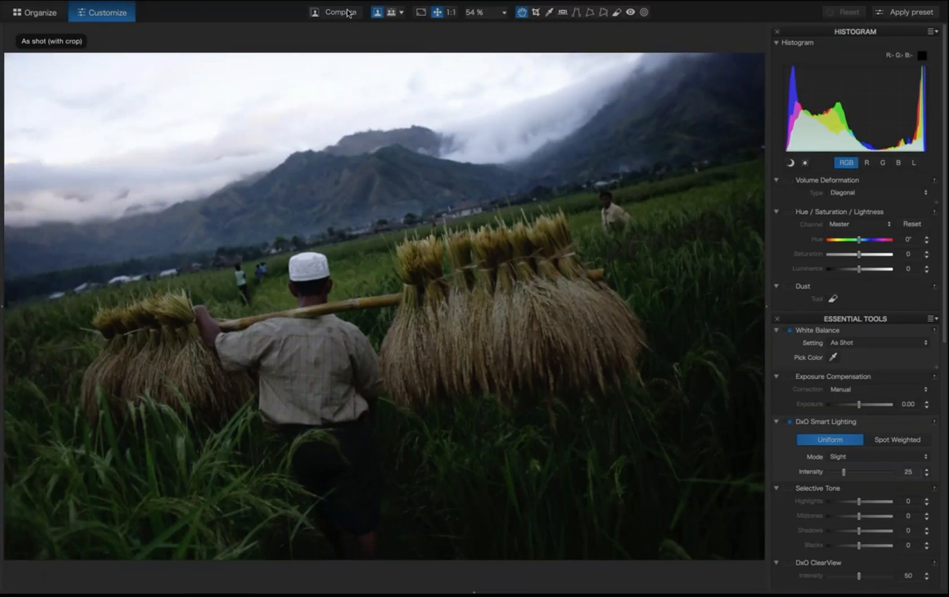
{"action": "left_click", "coordinate": [348, 13]}
{"action": "left_click", "coordinate": [349, 13]}
{"action": "left_click", "coordinate": [349, 13]}
{"action": "left_click", "coordinate": [349, 12]}
{"action": "left_click", "coordinate": [349, 13]}
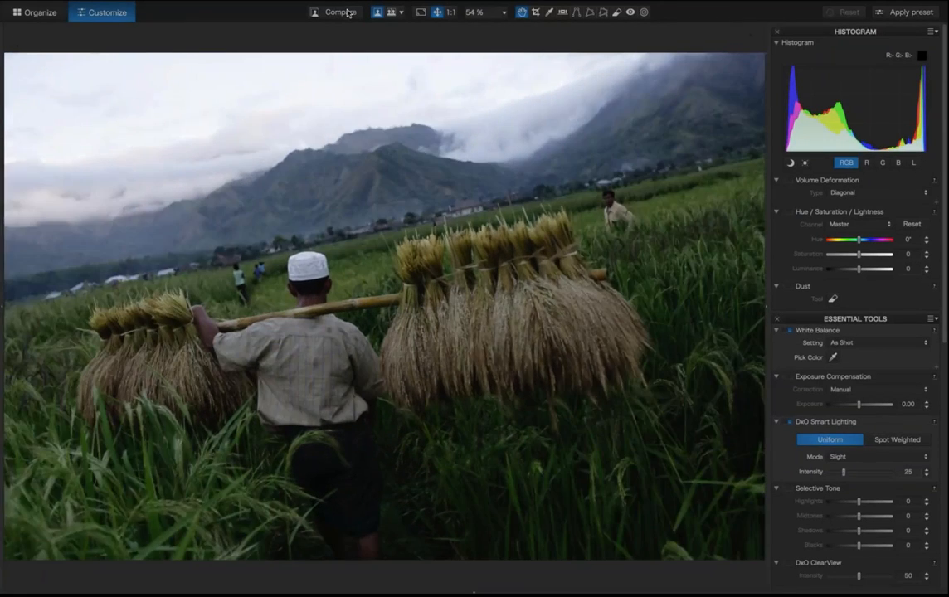
{"action": "left_click", "coordinate": [349, 12]}
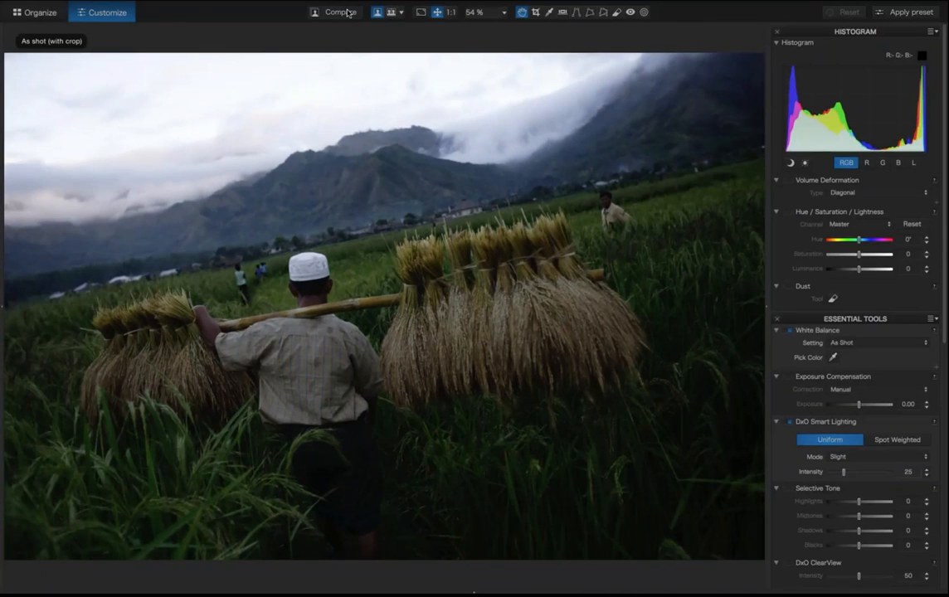
{"action": "left_click", "coordinate": [348, 13]}
{"action": "left_click", "coordinate": [349, 13]}
{"action": "left_click", "coordinate": [349, 13]}
{"action": "left_click", "coordinate": [348, 12]}
{"action": "left_click", "coordinate": [348, 13]}
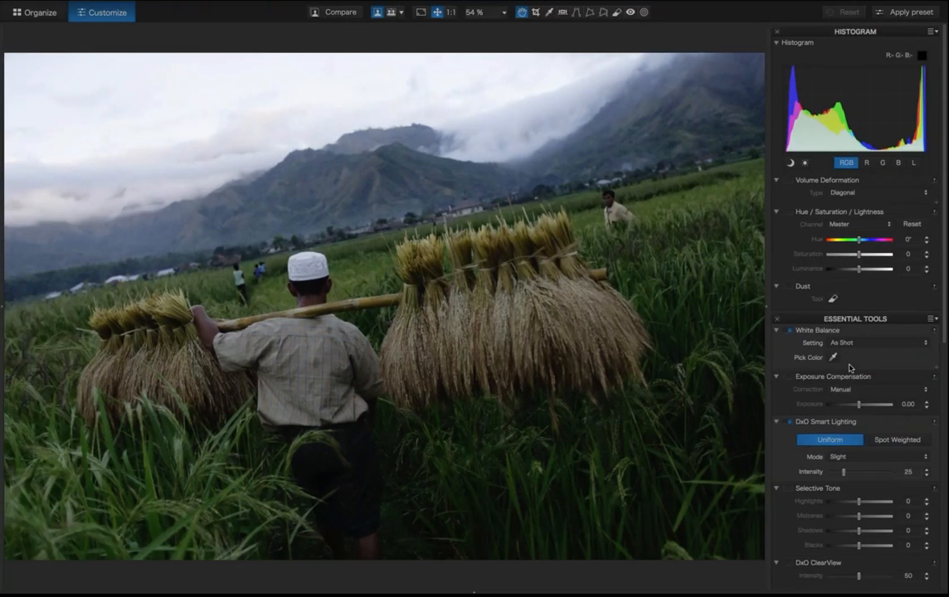
{"action": "scroll", "coordinate": [857, 405], "scroll_direction": "down", "scroll_amount": 1}
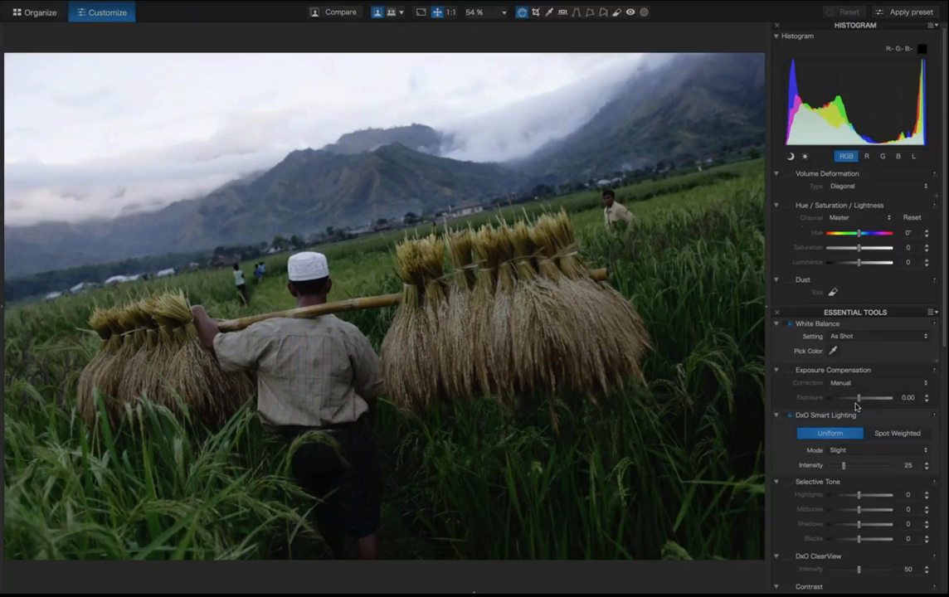
Set the DxO ClearView intensity to 87 and the Greens channel saturation to -2 on the rice field photo
{"action": "scroll", "coordinate": [856, 405], "scroll_direction": "down", "scroll_amount": 5}
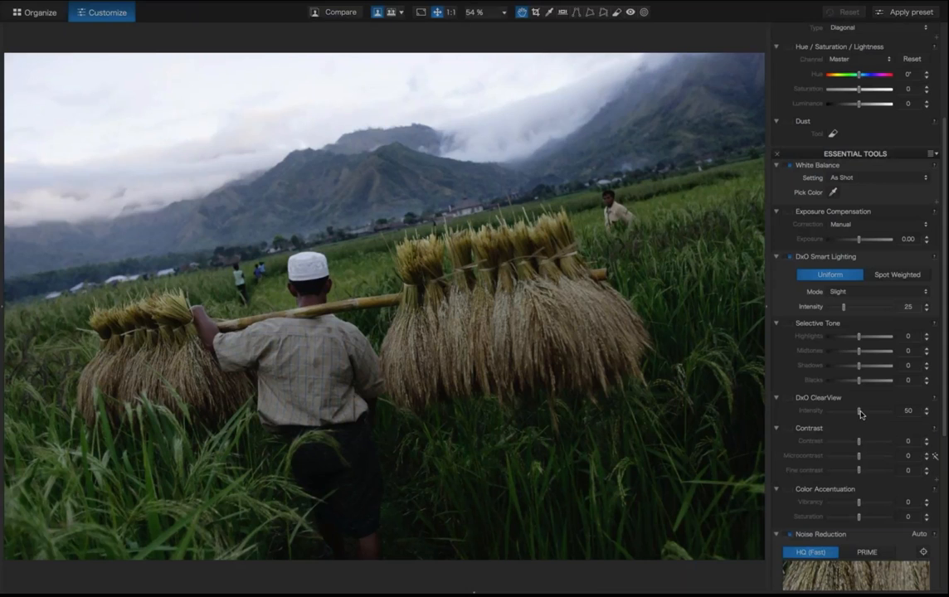
{"action": "left_click_drag", "start_coordinate": [861, 414], "coordinate": [894, 413]}
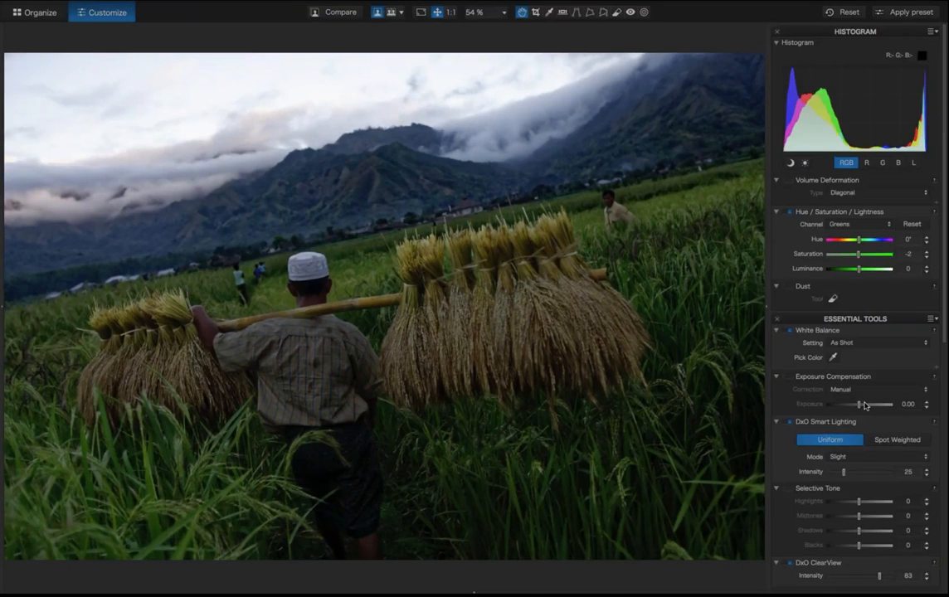
{"action": "scroll", "coordinate": [864, 405], "scroll_direction": "down", "scroll_amount": 3}
{"action": "scroll", "coordinate": [864, 405], "scroll_direction": "down", "scroll_amount": 3}
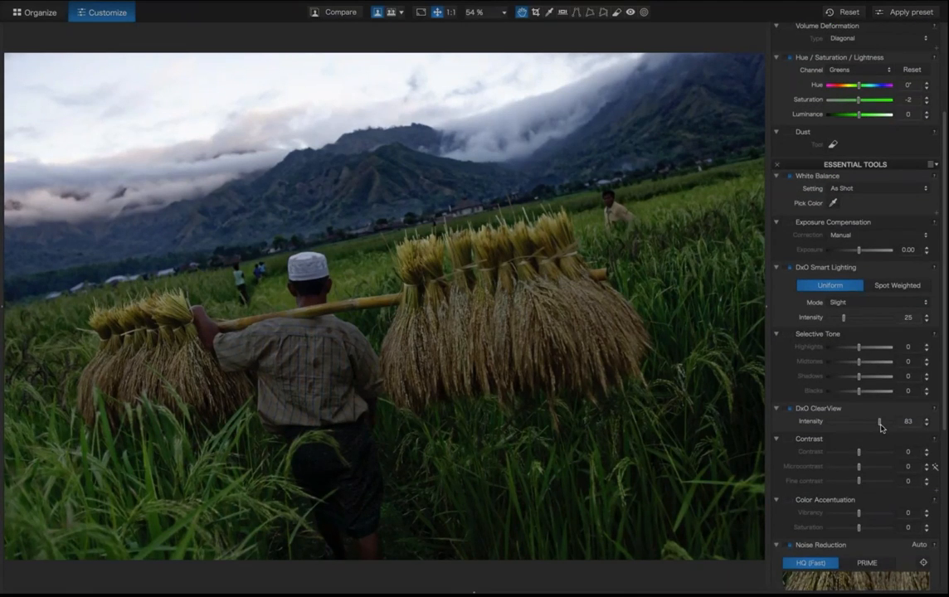
{"action": "left_click_drag", "start_coordinate": [881, 427], "coordinate": [879, 427]}
{"action": "left_click_drag", "start_coordinate": [880, 425], "coordinate": [882, 428]}
{"action": "scroll", "coordinate": [856, 191], "scroll_direction": "up", "scroll_amount": 5}
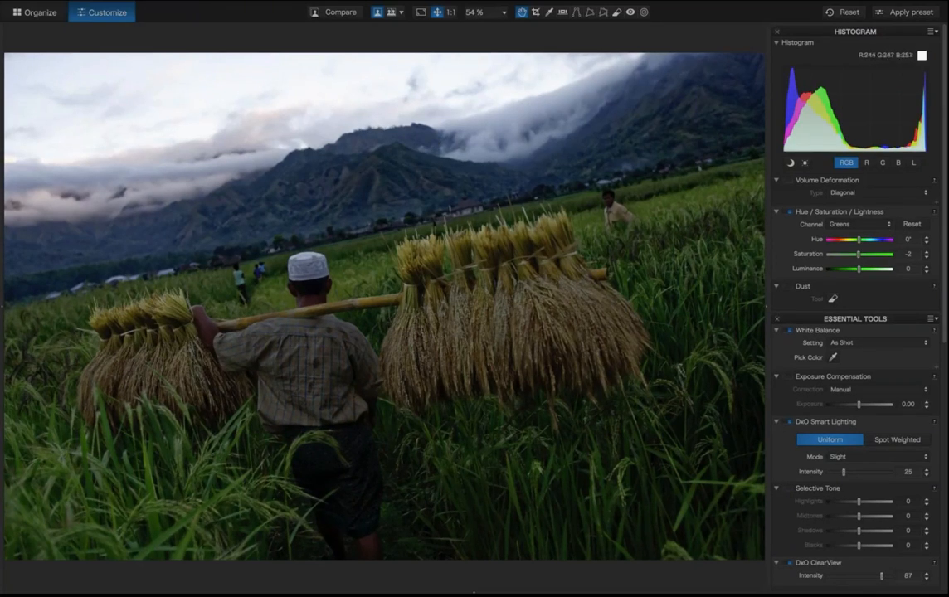
Set exposure to 0.31, highlights to -37 and midtones to 16 on the rice field photo, comparing it with the as-shot version
{"action": "left_click", "coordinate": [347, 14]}
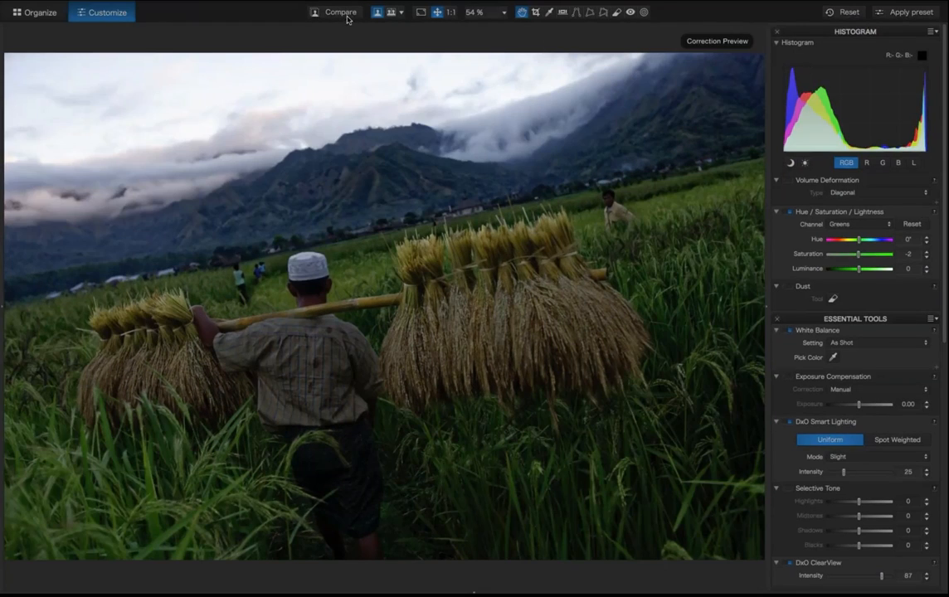
{"action": "scroll", "coordinate": [853, 372], "scroll_direction": "down", "scroll_amount": 3}
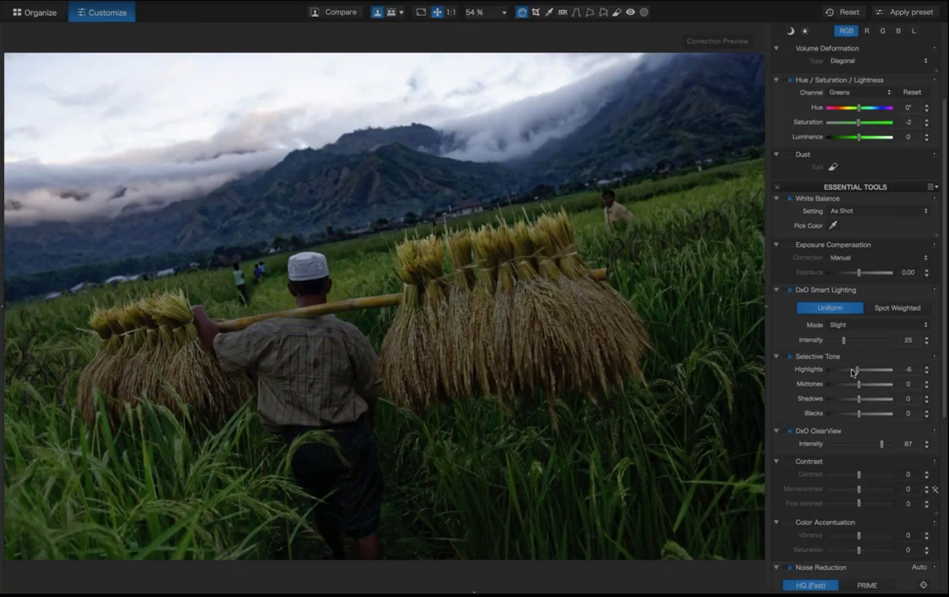
{"action": "left_click_drag", "start_coordinate": [853, 372], "coordinate": [846, 373]}
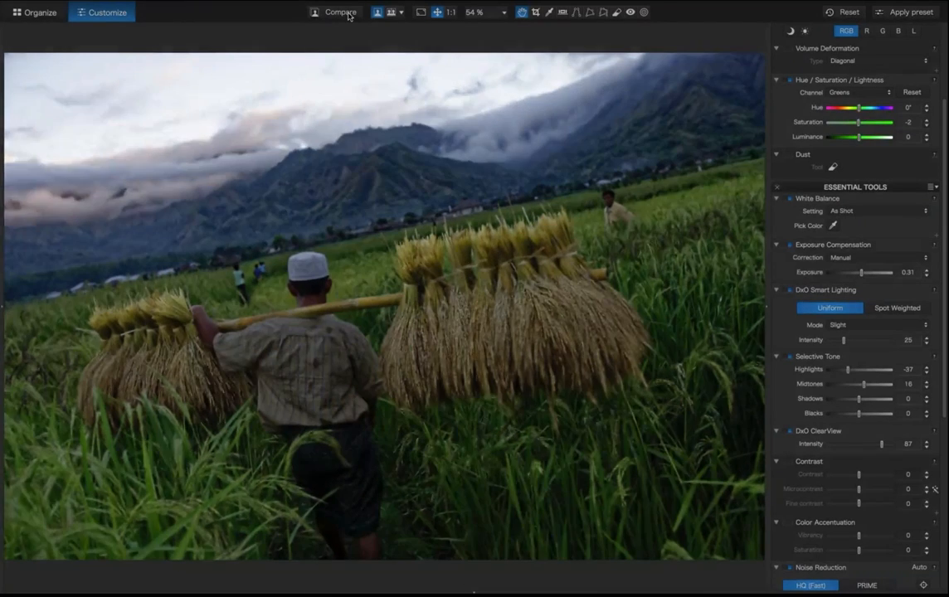
{"action": "left_click", "coordinate": [347, 15]}
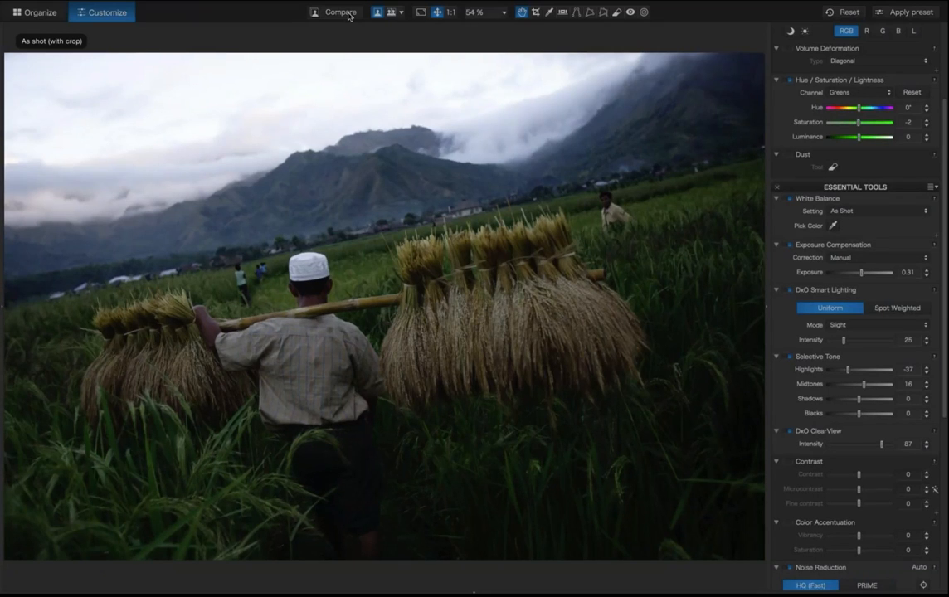
{"action": "left_click", "coordinate": [348, 16]}
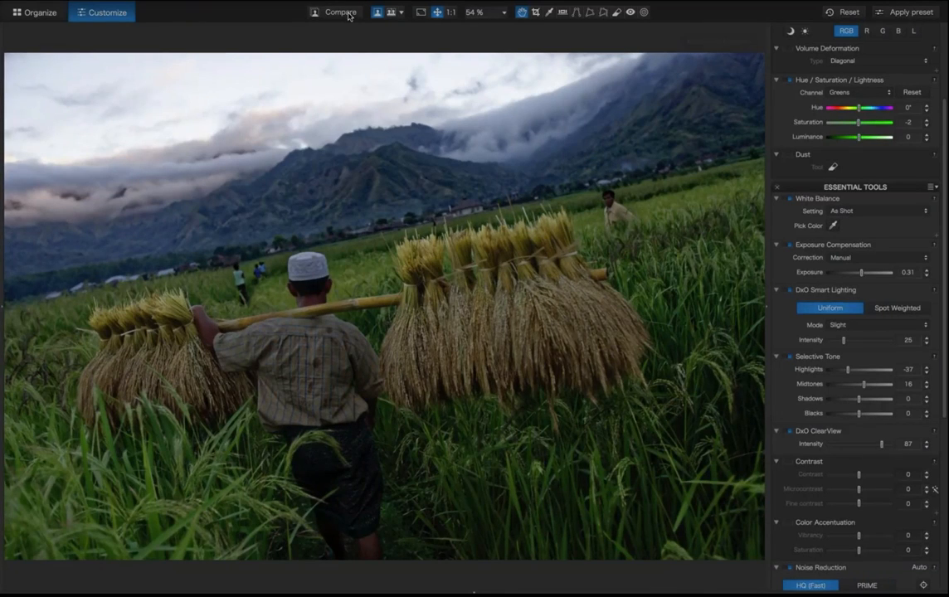
{"action": "left_click", "coordinate": [349, 16]}
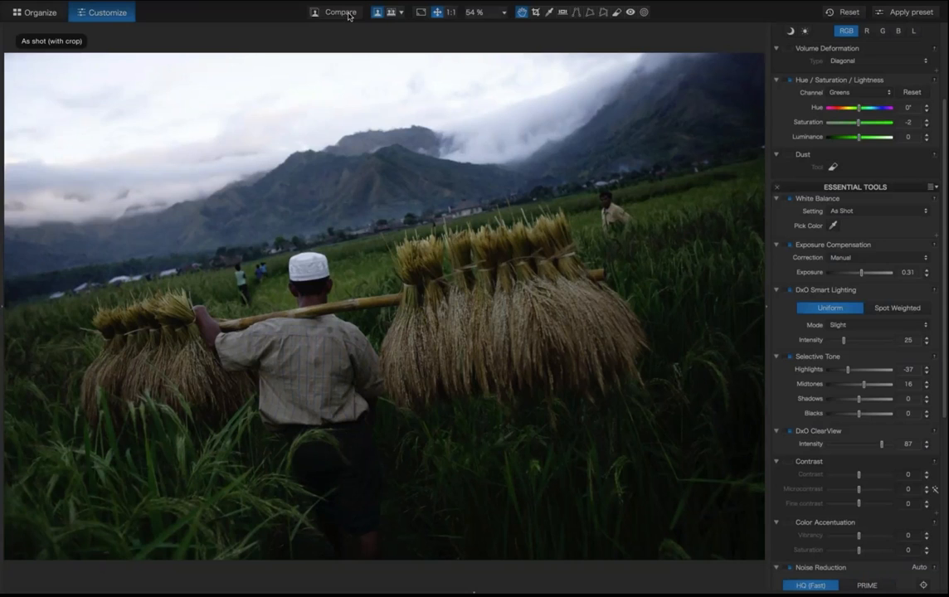
{"action": "left_click", "coordinate": [348, 16]}
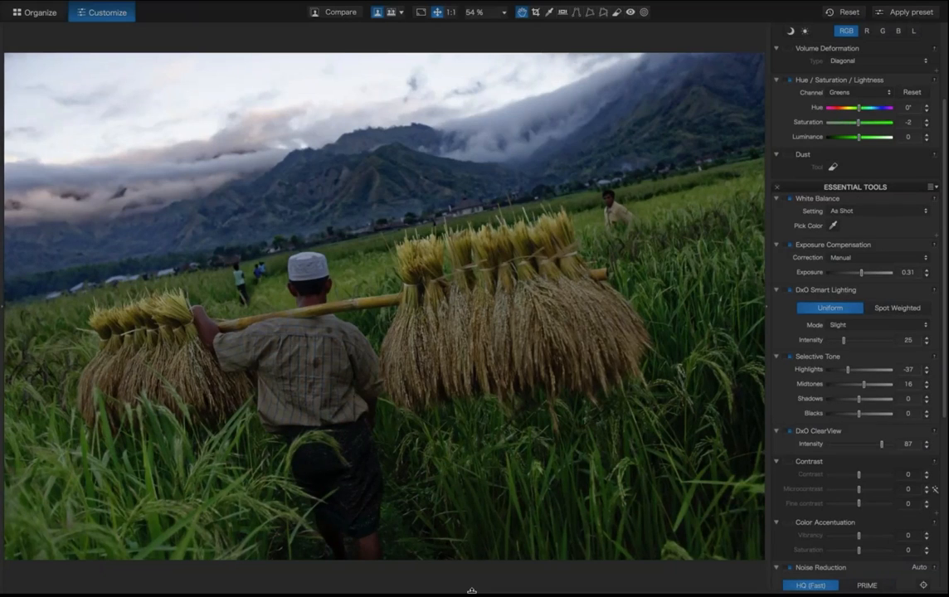
Bring back the filmstrip and browse to the earlier images of the DxO Demo folder
{"action": "left_click", "coordinate": [471, 590]}
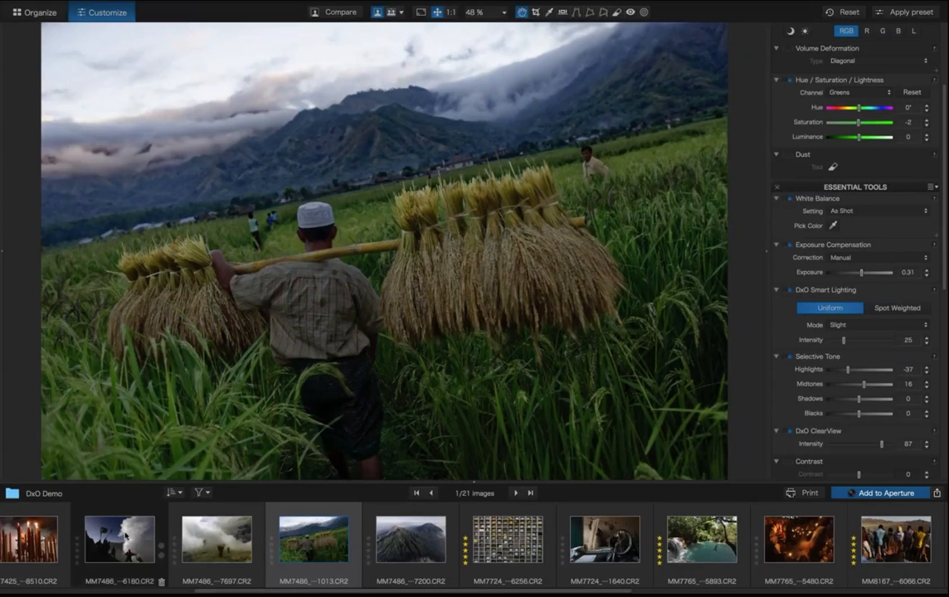
{"action": "scroll", "coordinate": [126, 536], "scroll_direction": "left", "scroll_amount": 5}
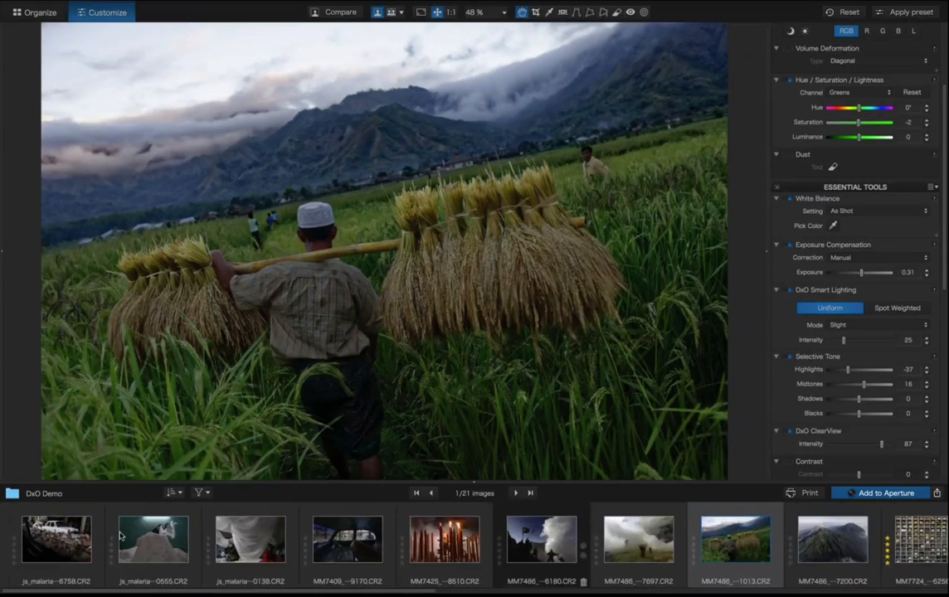